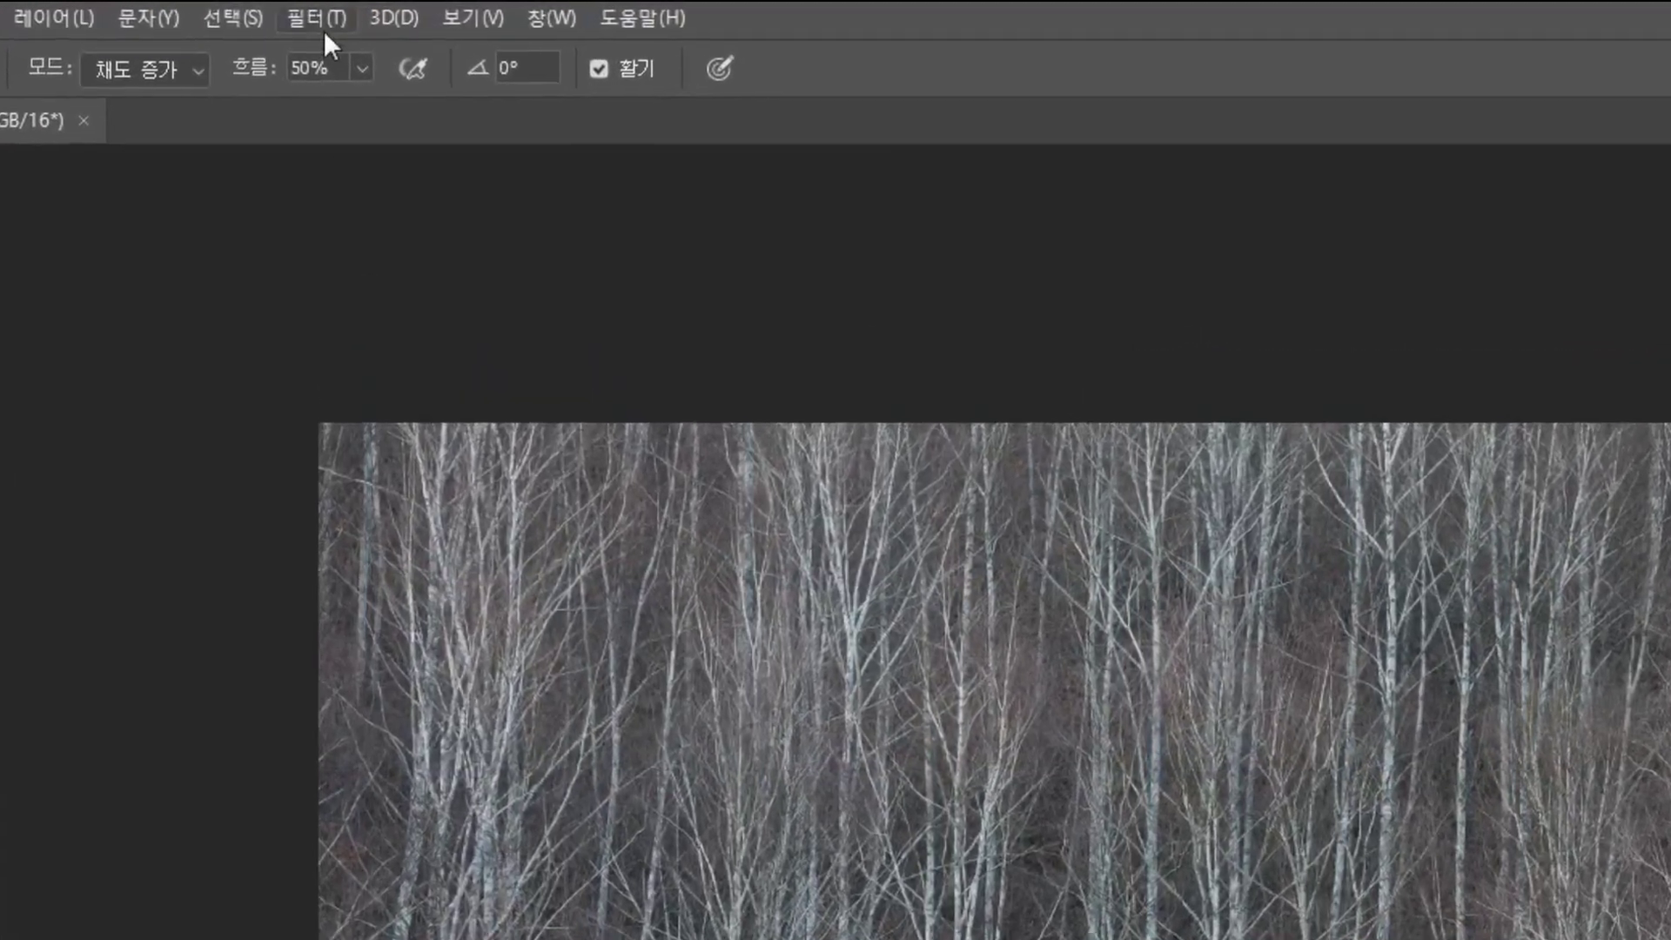
Step: Open the Camera Raw Filter on the birch forest photo and set shadows to -92, blacks to -51 and highlights to +41
left_click(321, 28)
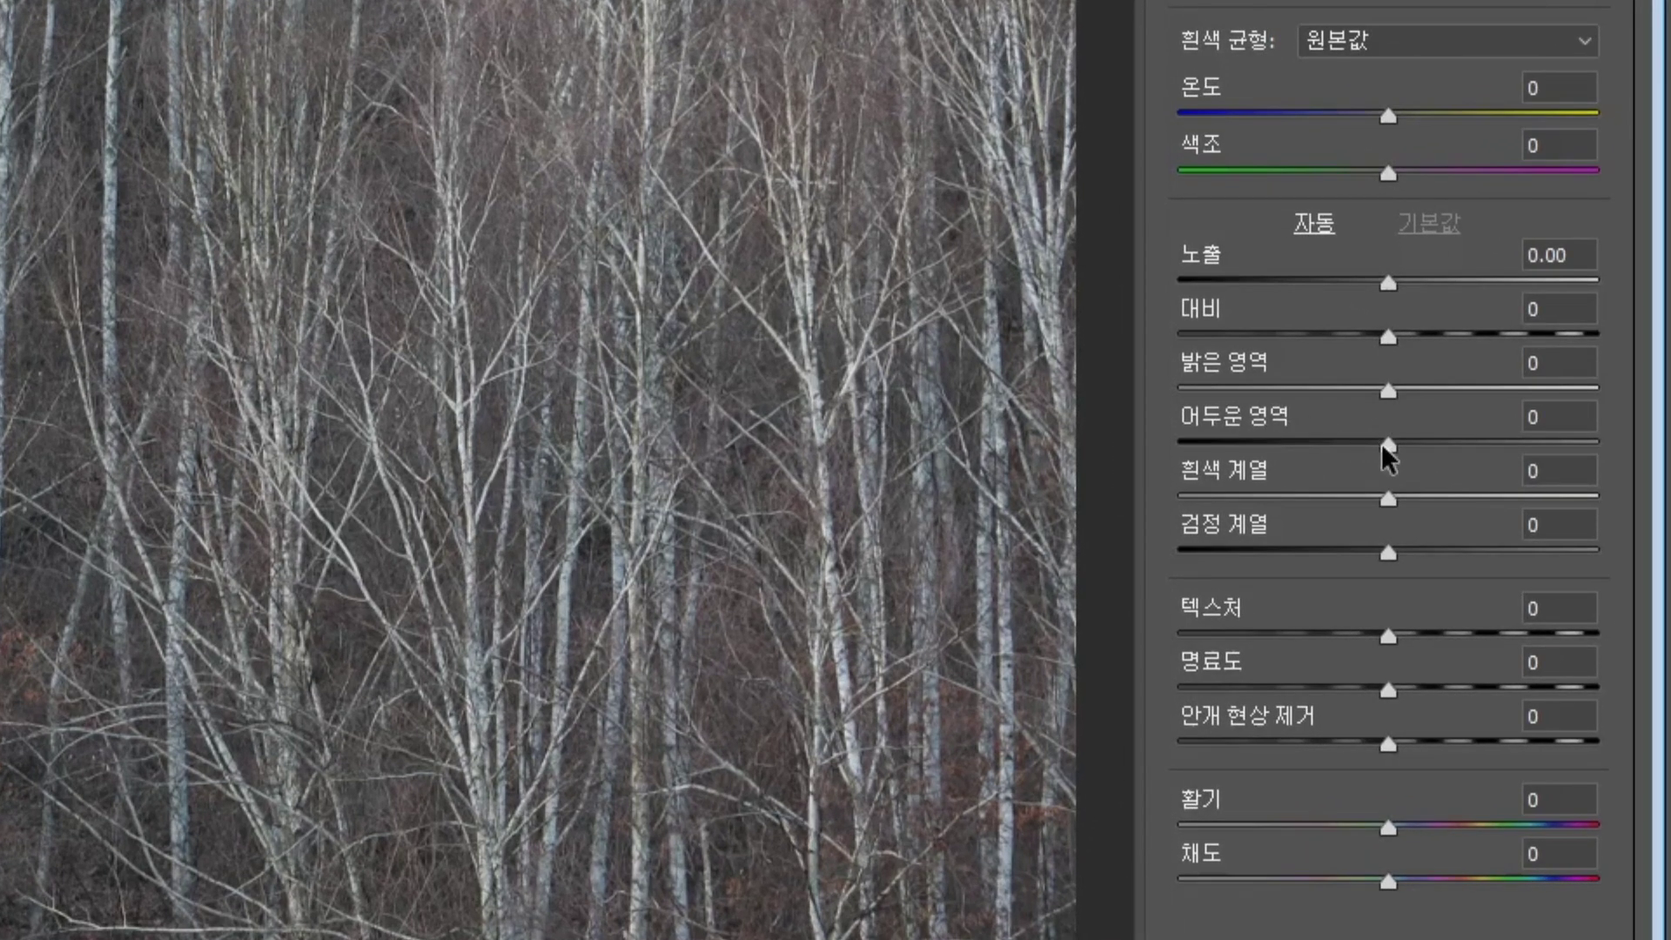
left_click_drag(1385, 444, 1216, 453)
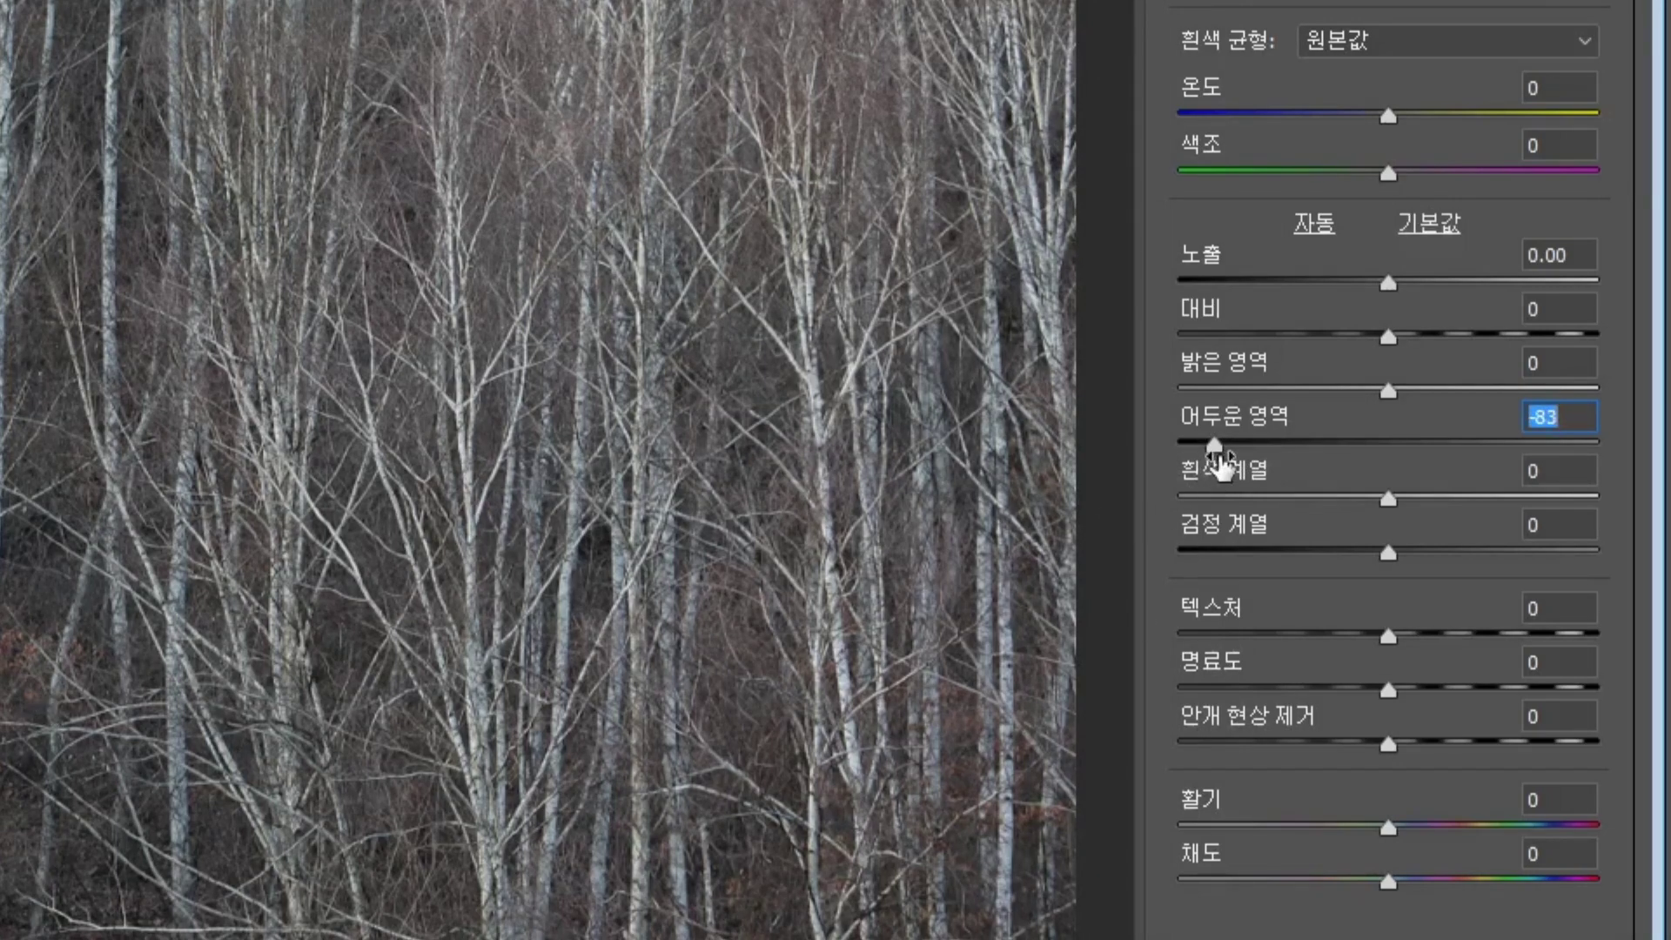
left_click_drag(1212, 444, 1197, 444)
left_click_drag(1388, 554, 1283, 558)
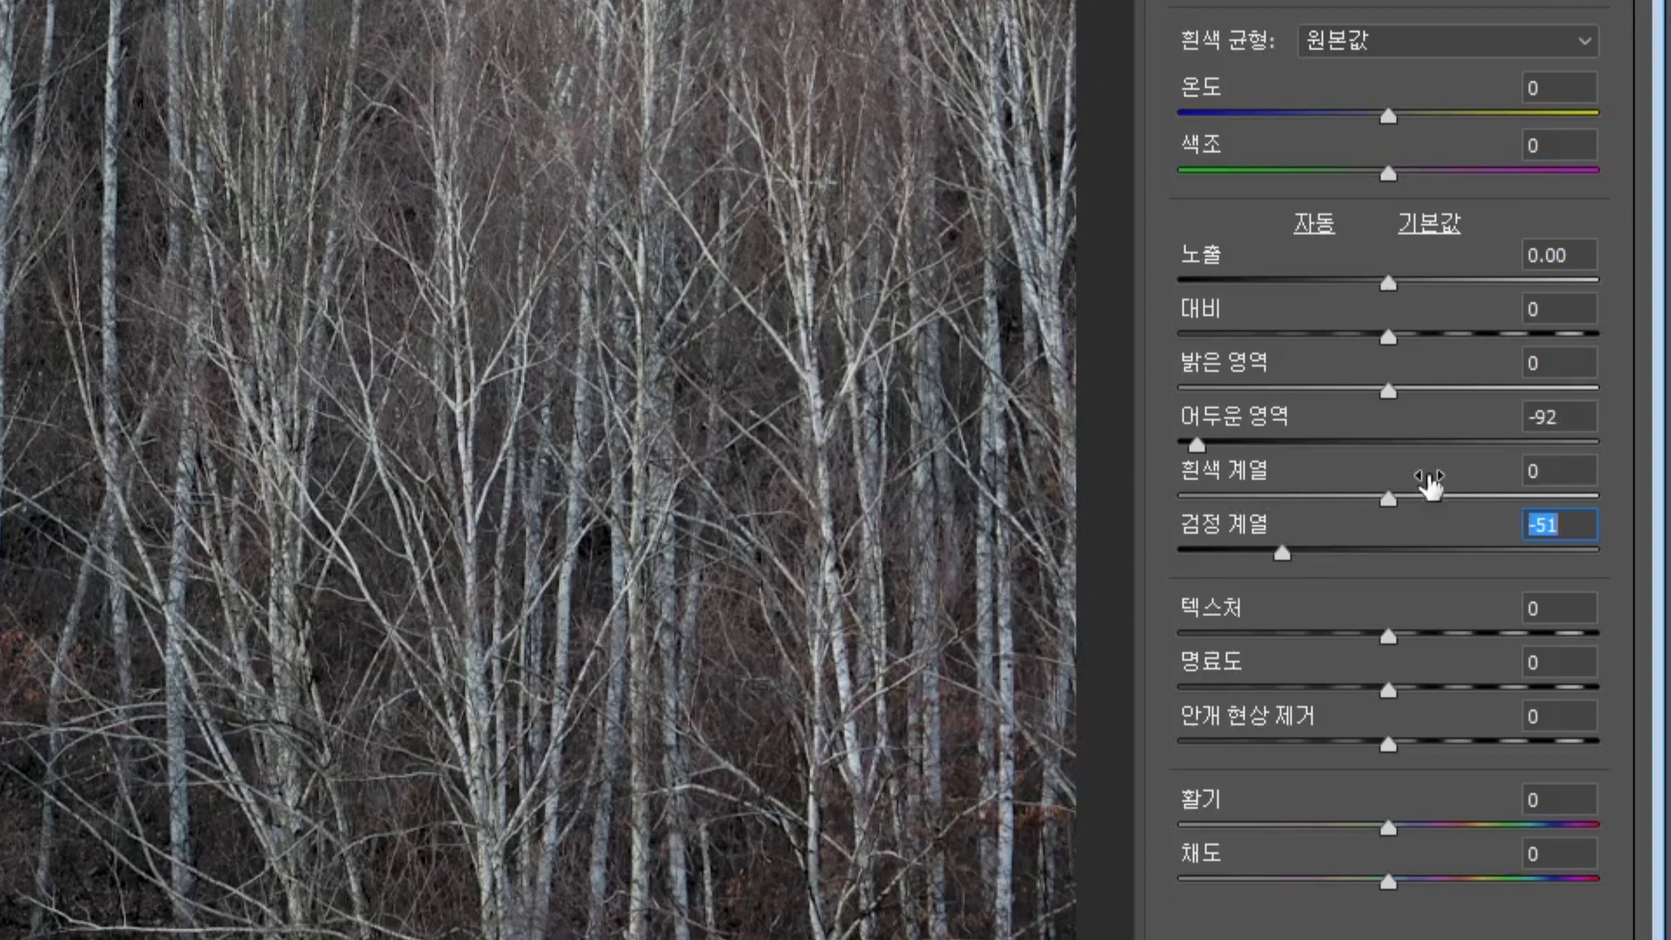
left_click_drag(1389, 392, 1473, 393)
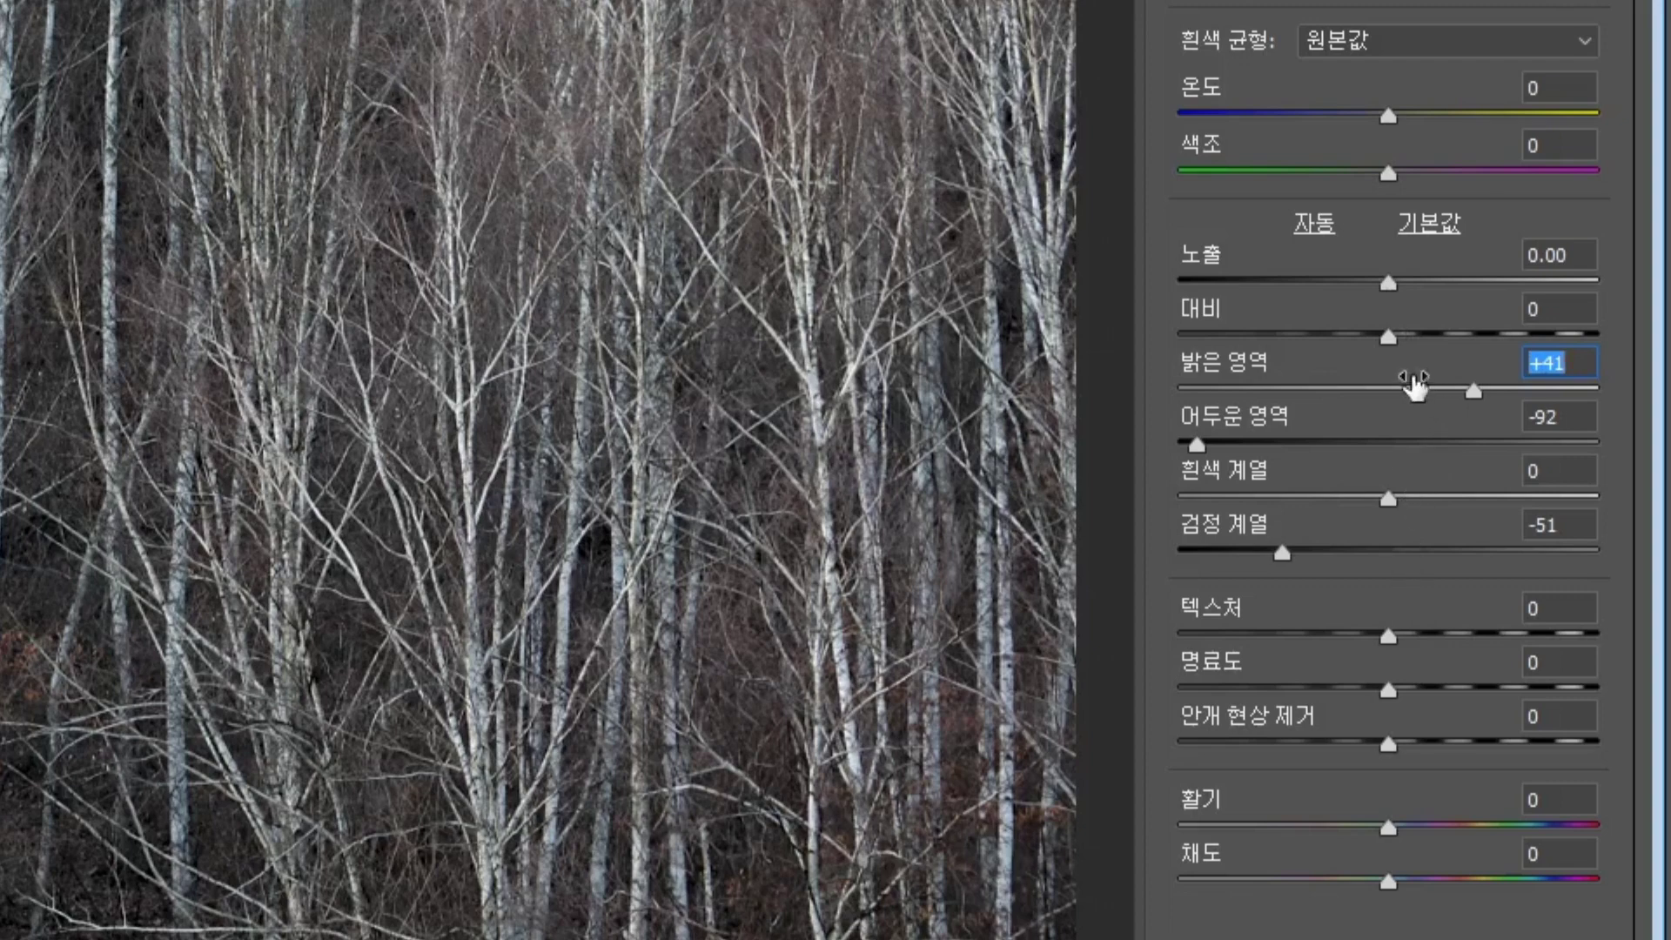
Step: Try lowering the exposure to -0.05, and return it to 0
left_click_drag(1394, 281, 1396, 284)
key("Down")
key("Down")
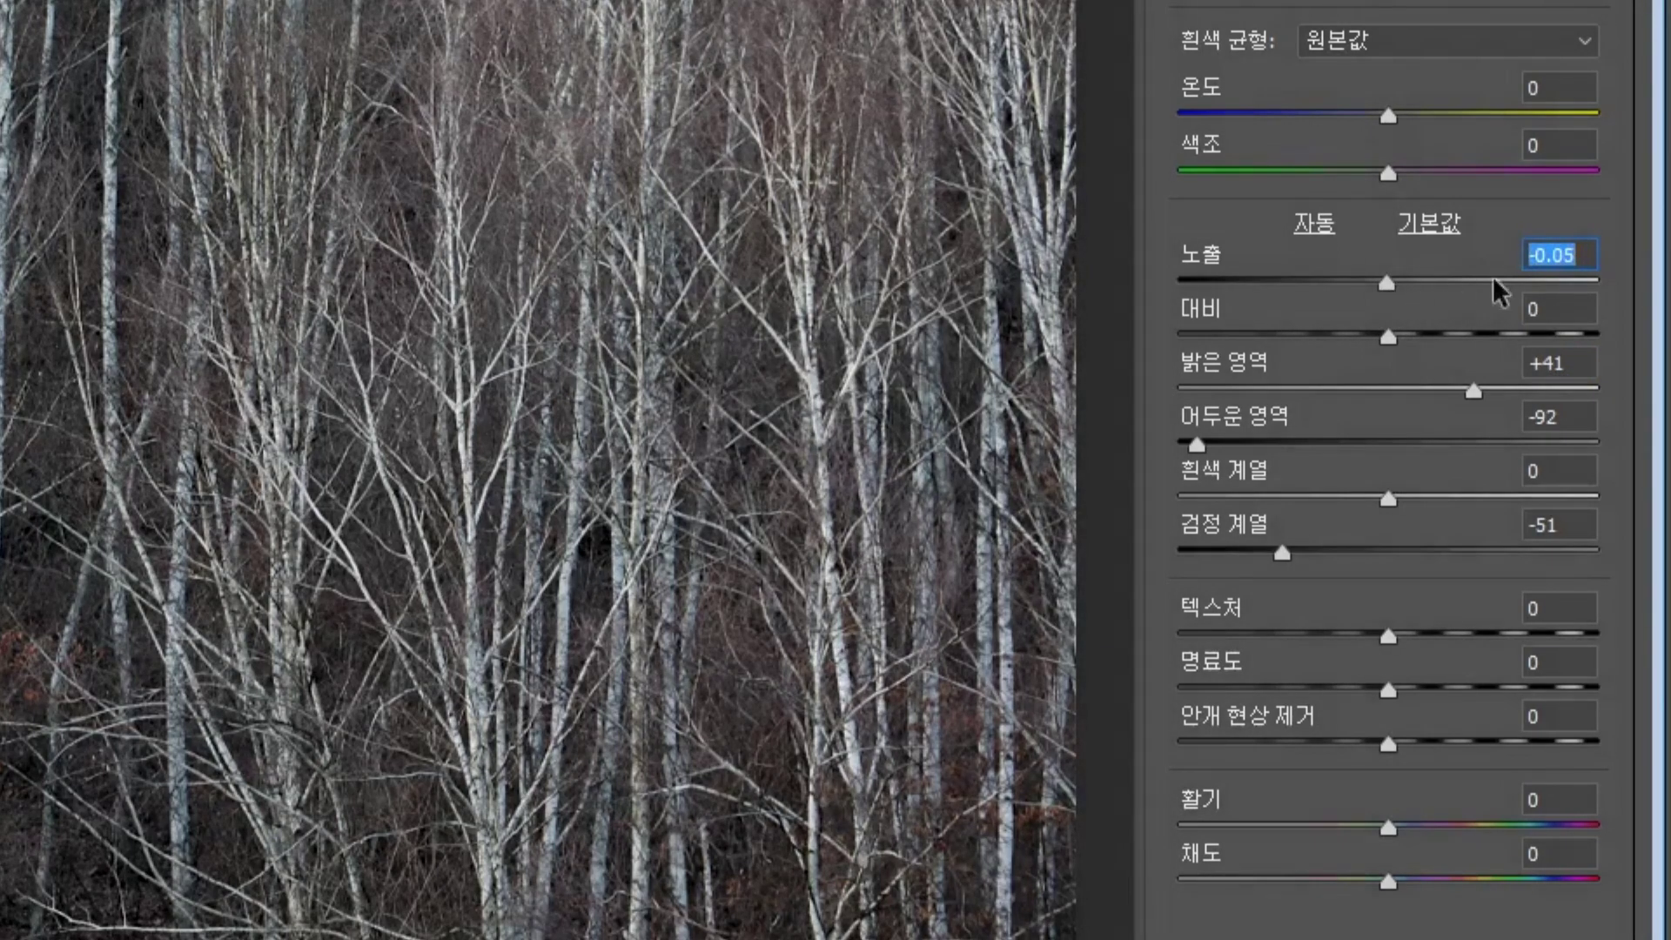
key("Up")
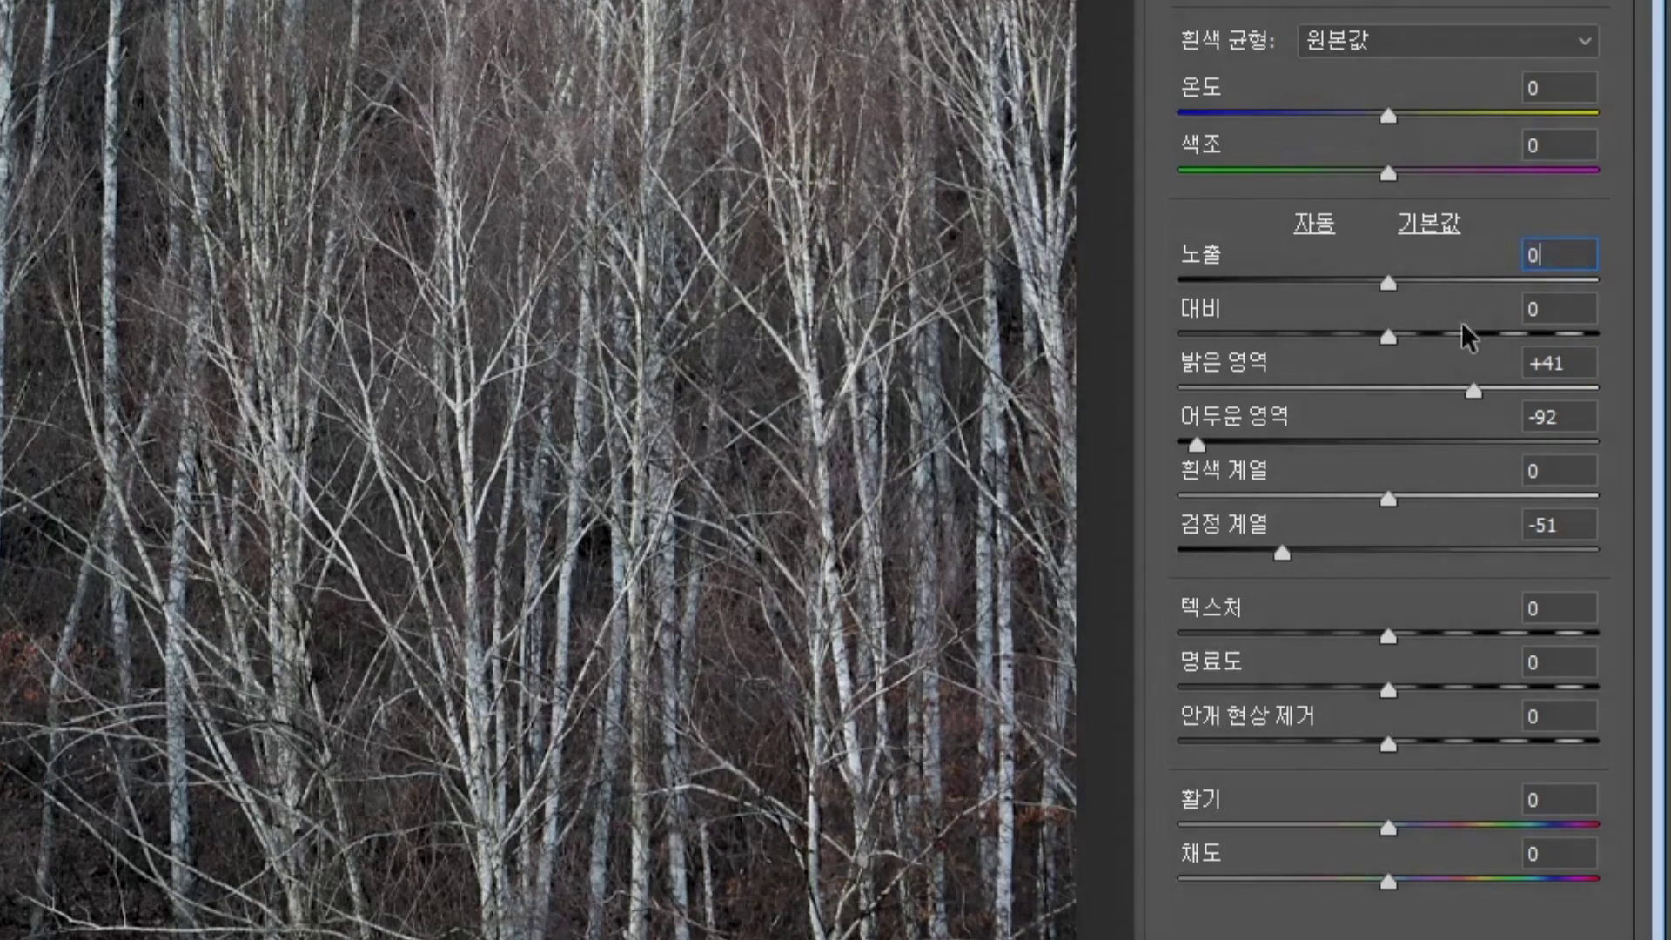
Step: Increase the contrast slightly, apply the Camera Raw Filter, and compare the photo with its unedited version
left_click_drag(1388, 335, 1429, 338)
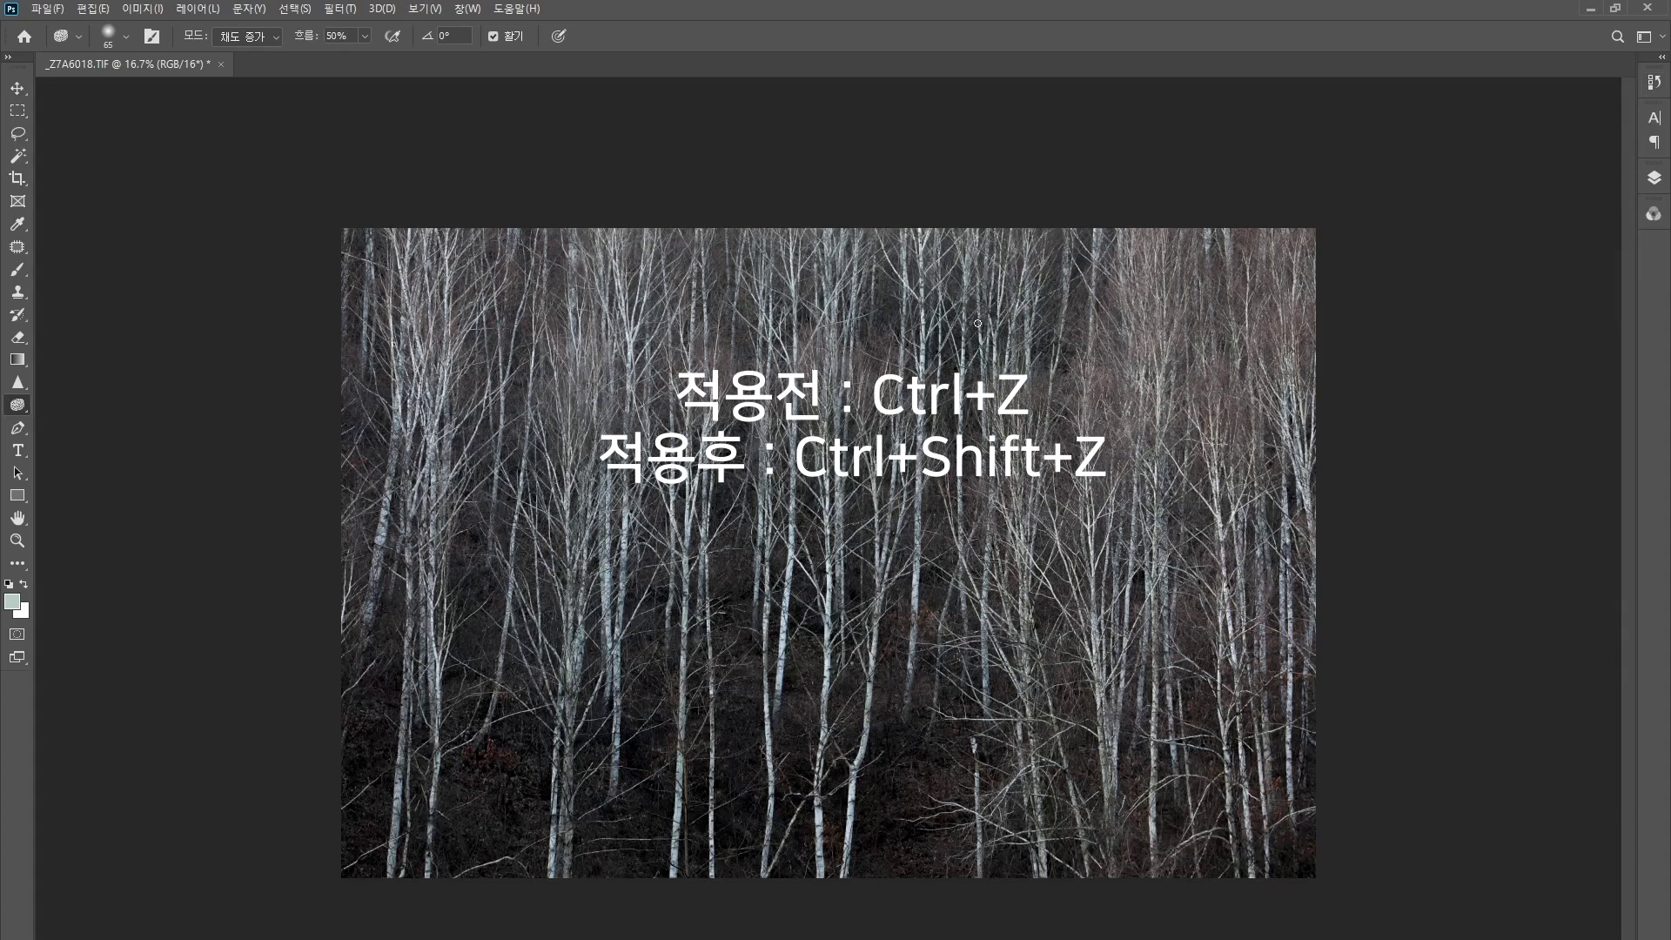
key("ctrl+z")
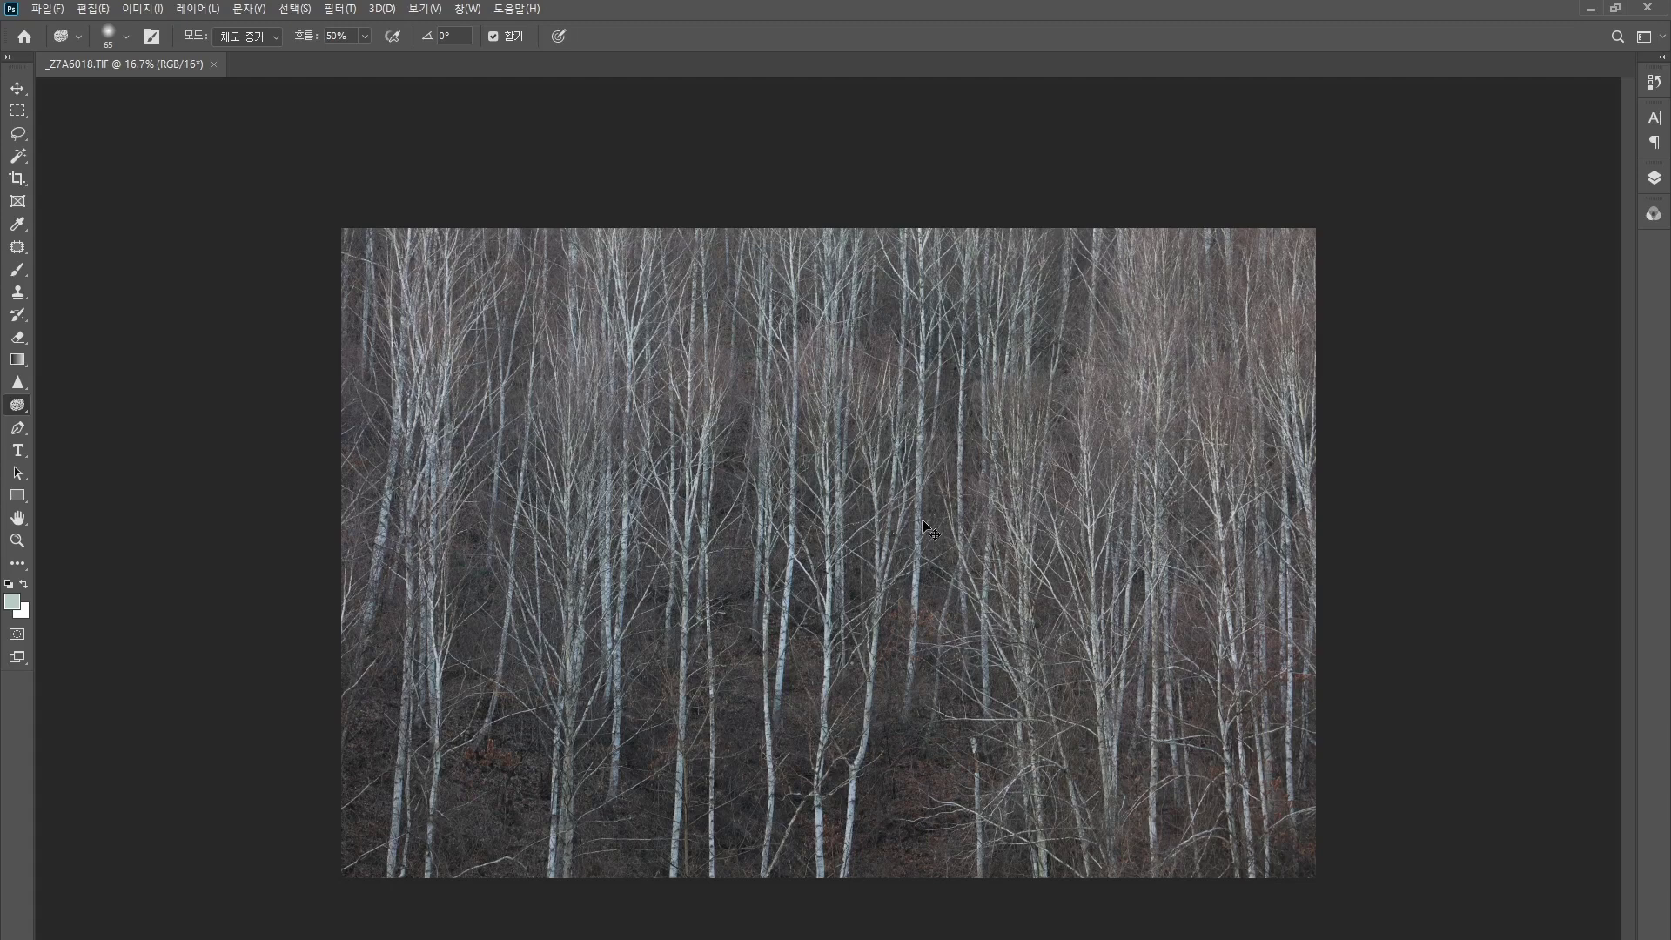
key("ctrl+shift+z")
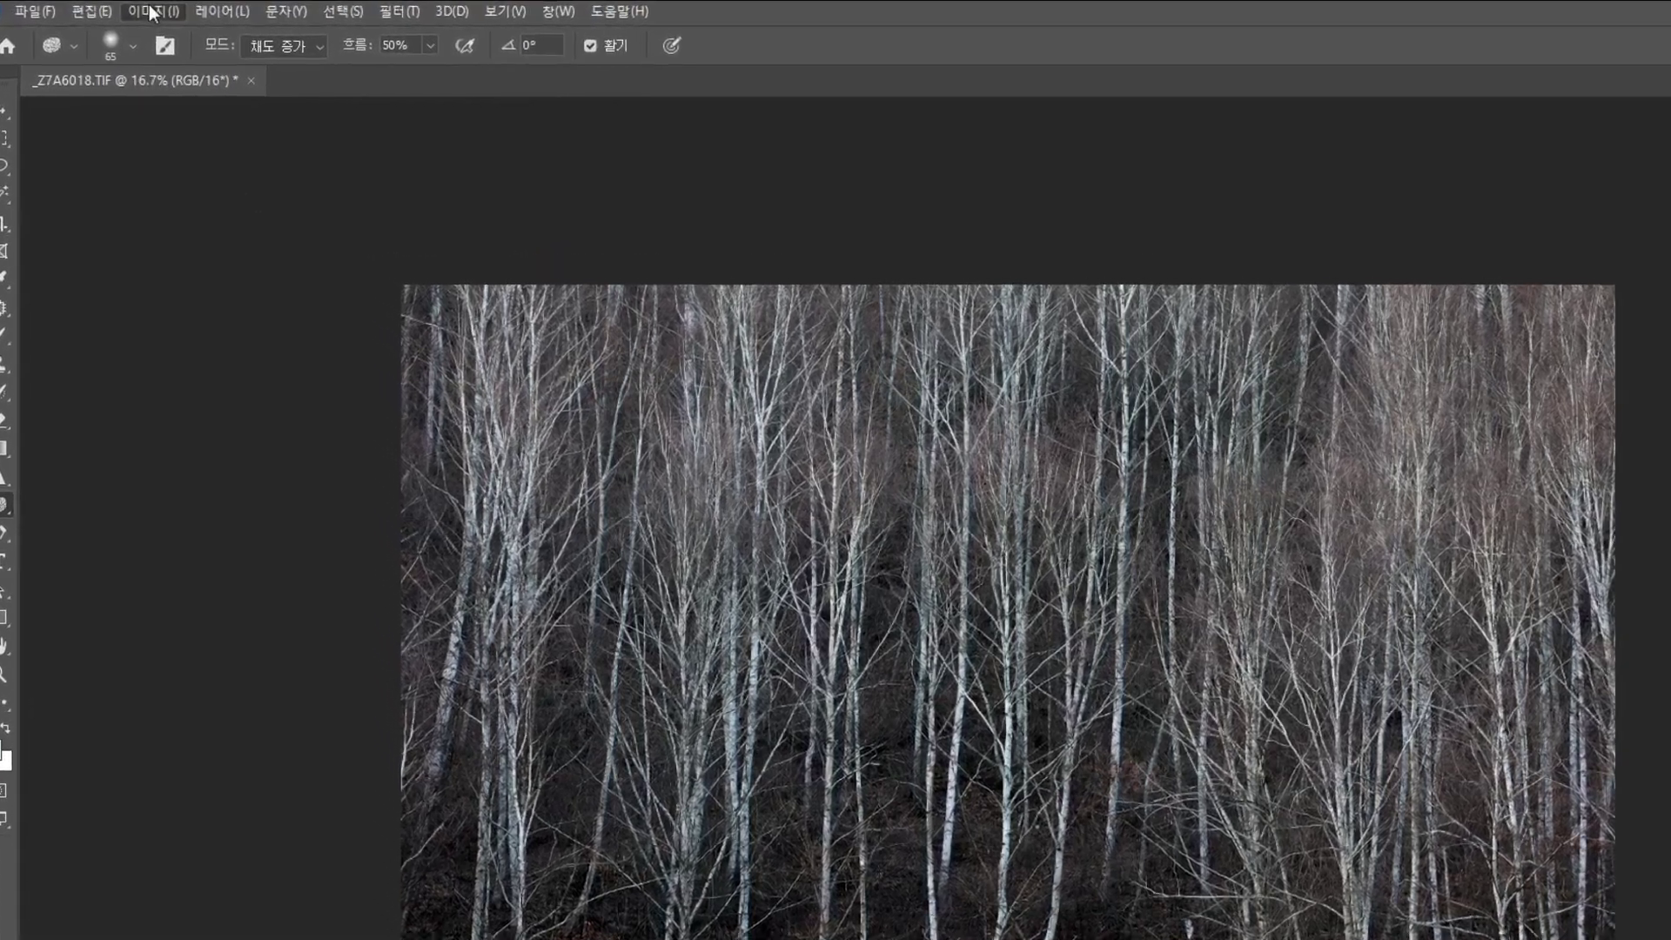
Step: Apply a Hue/Saturation adjustment to the whole photo with the saturation set to -50
left_click(142, 9)
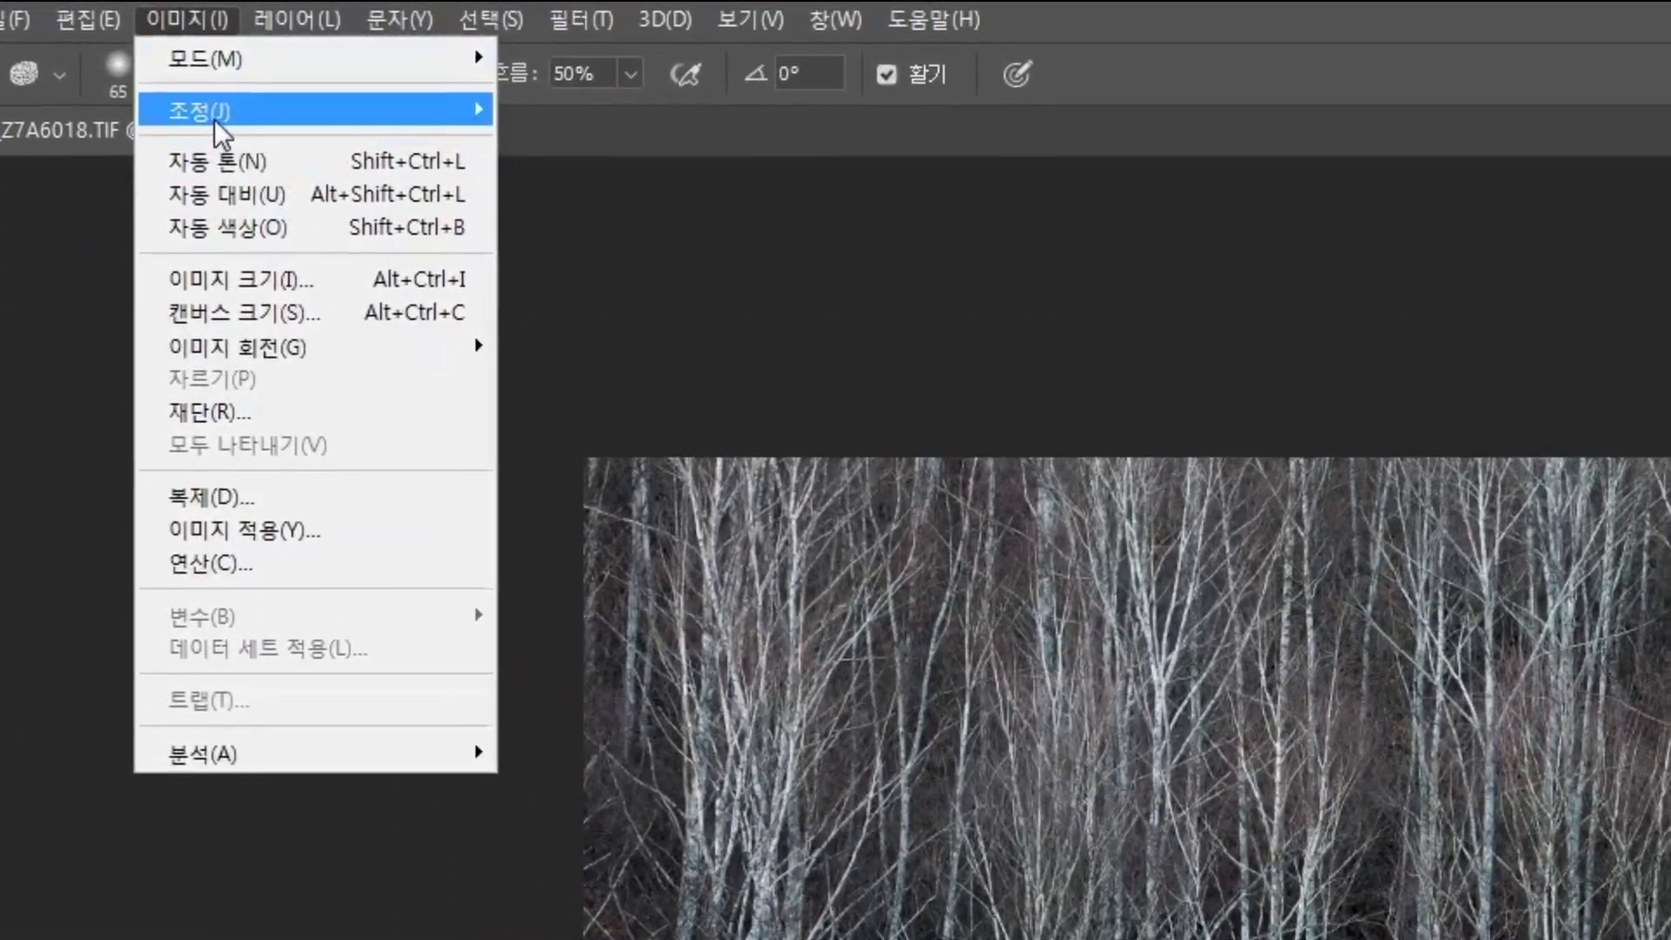
mouse_move(466, 131)
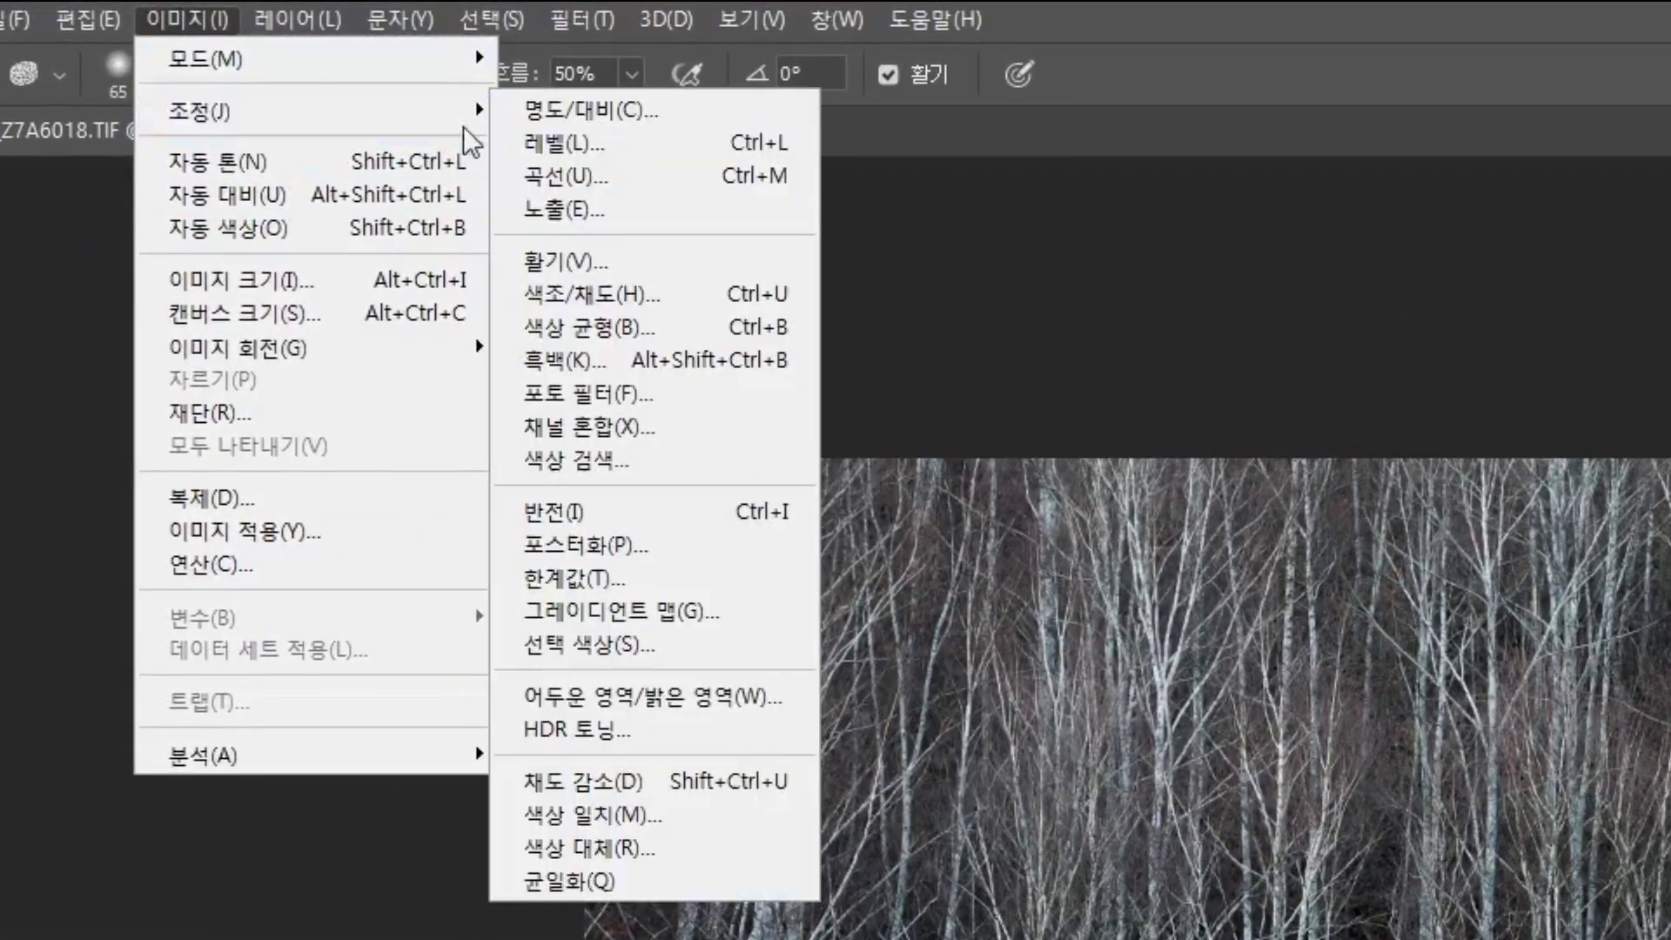
left_click(702, 290)
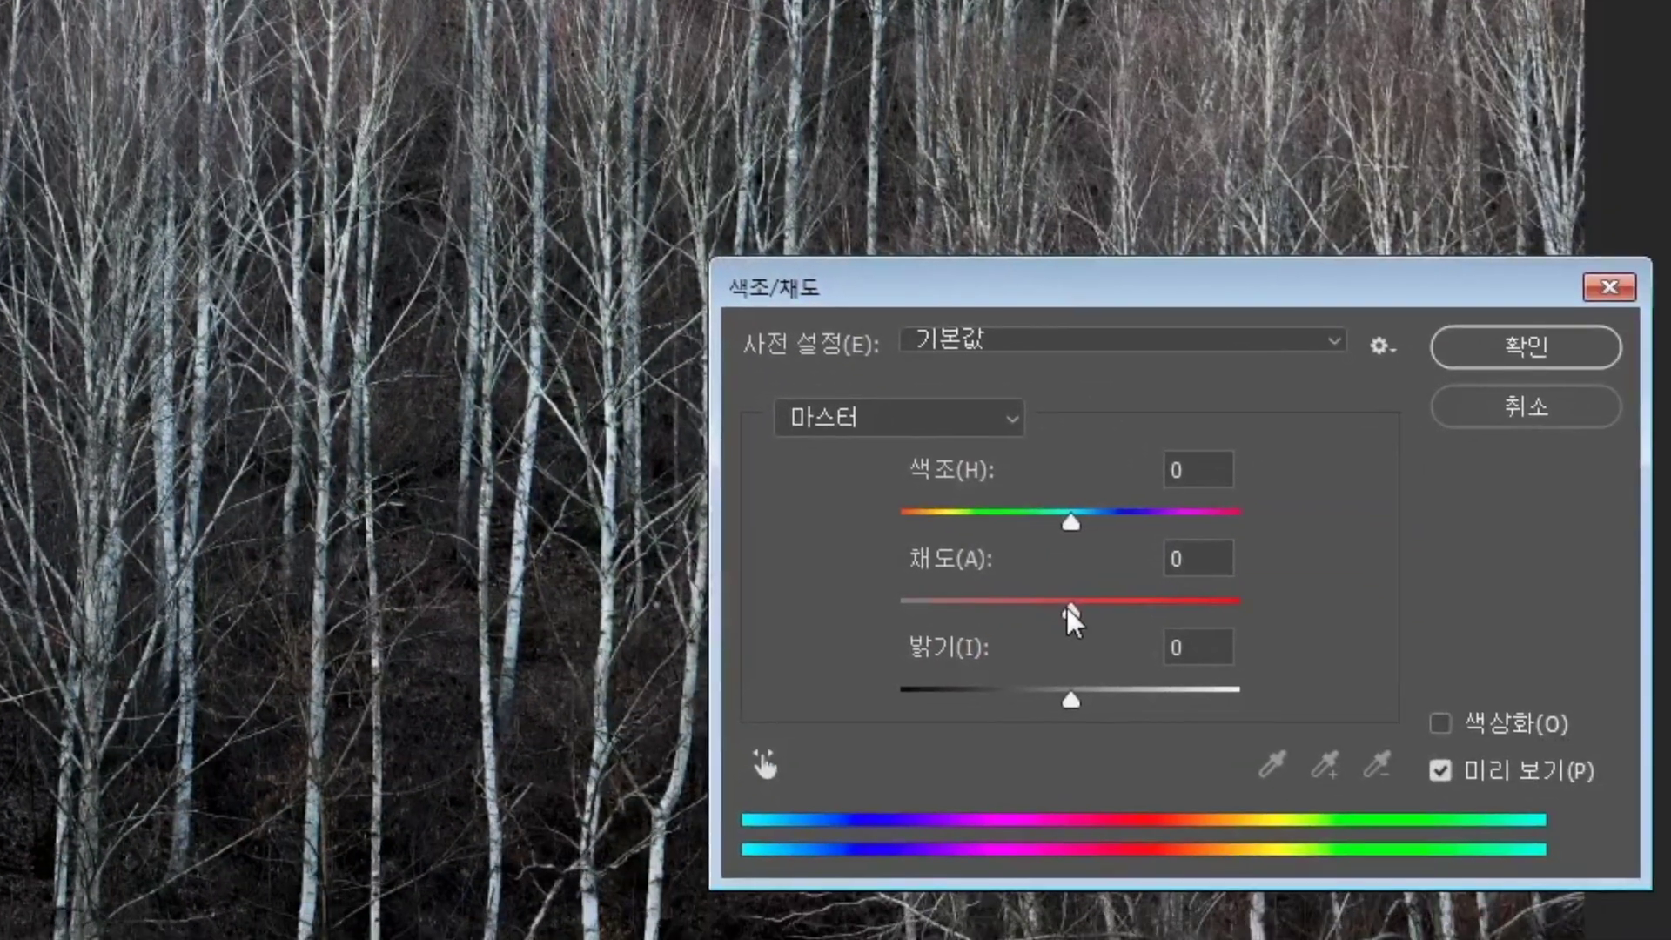
left_click_drag(1070, 609, 986, 619)
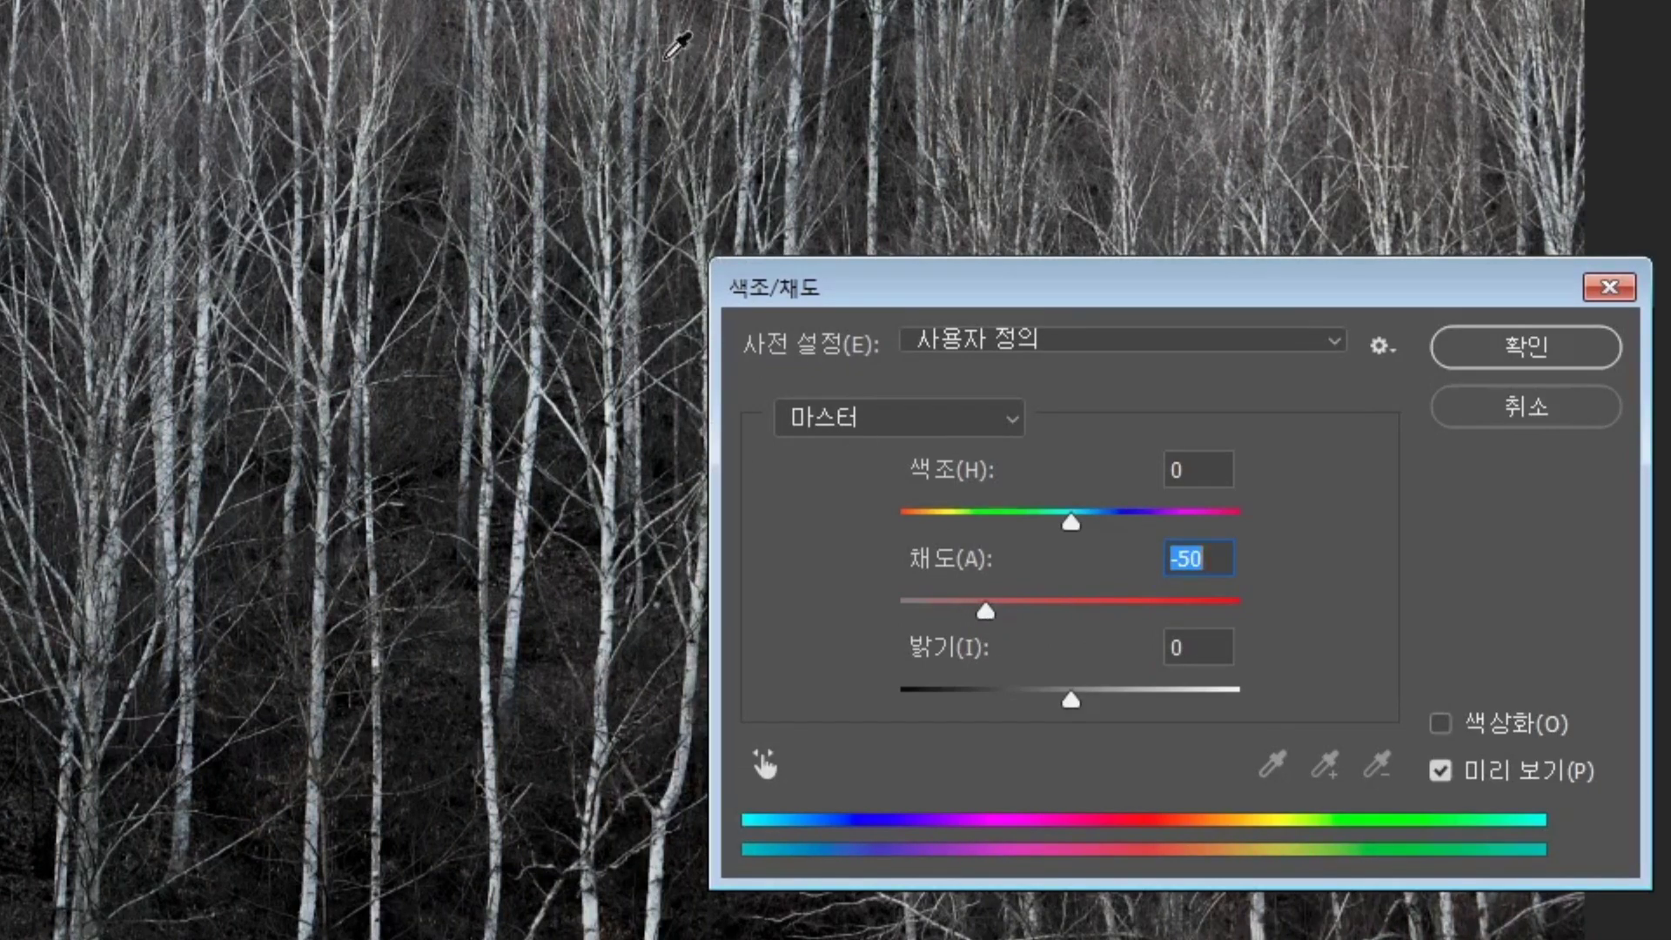
left_click_drag(1063, 293, 965, 463)
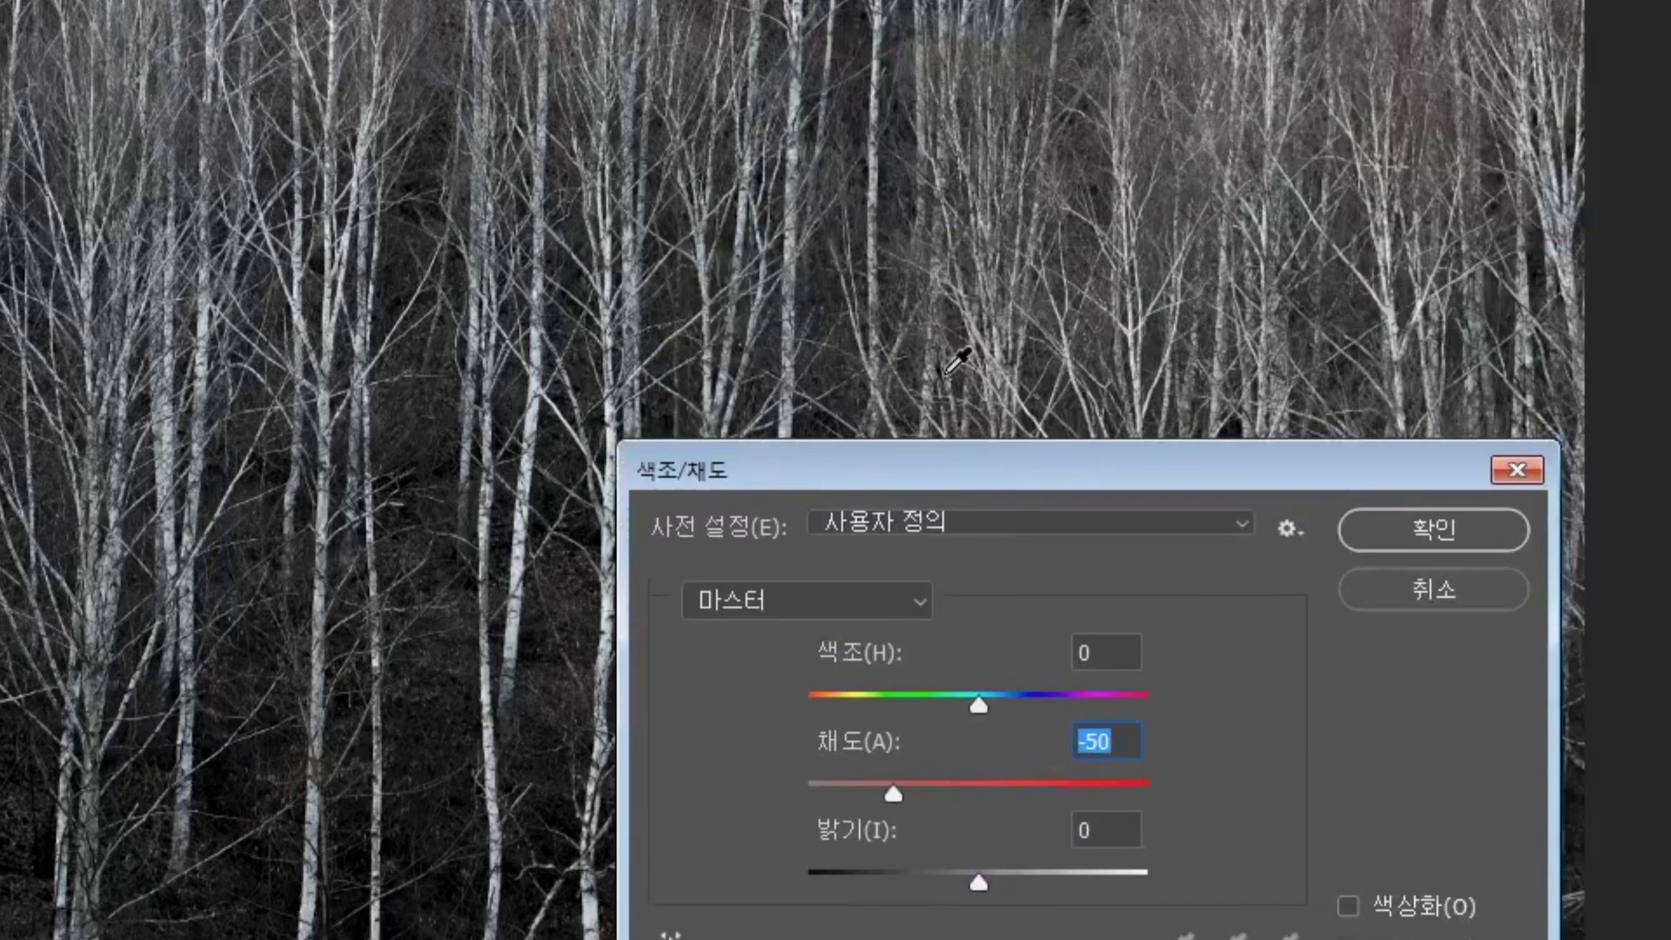
left_click(1414, 537)
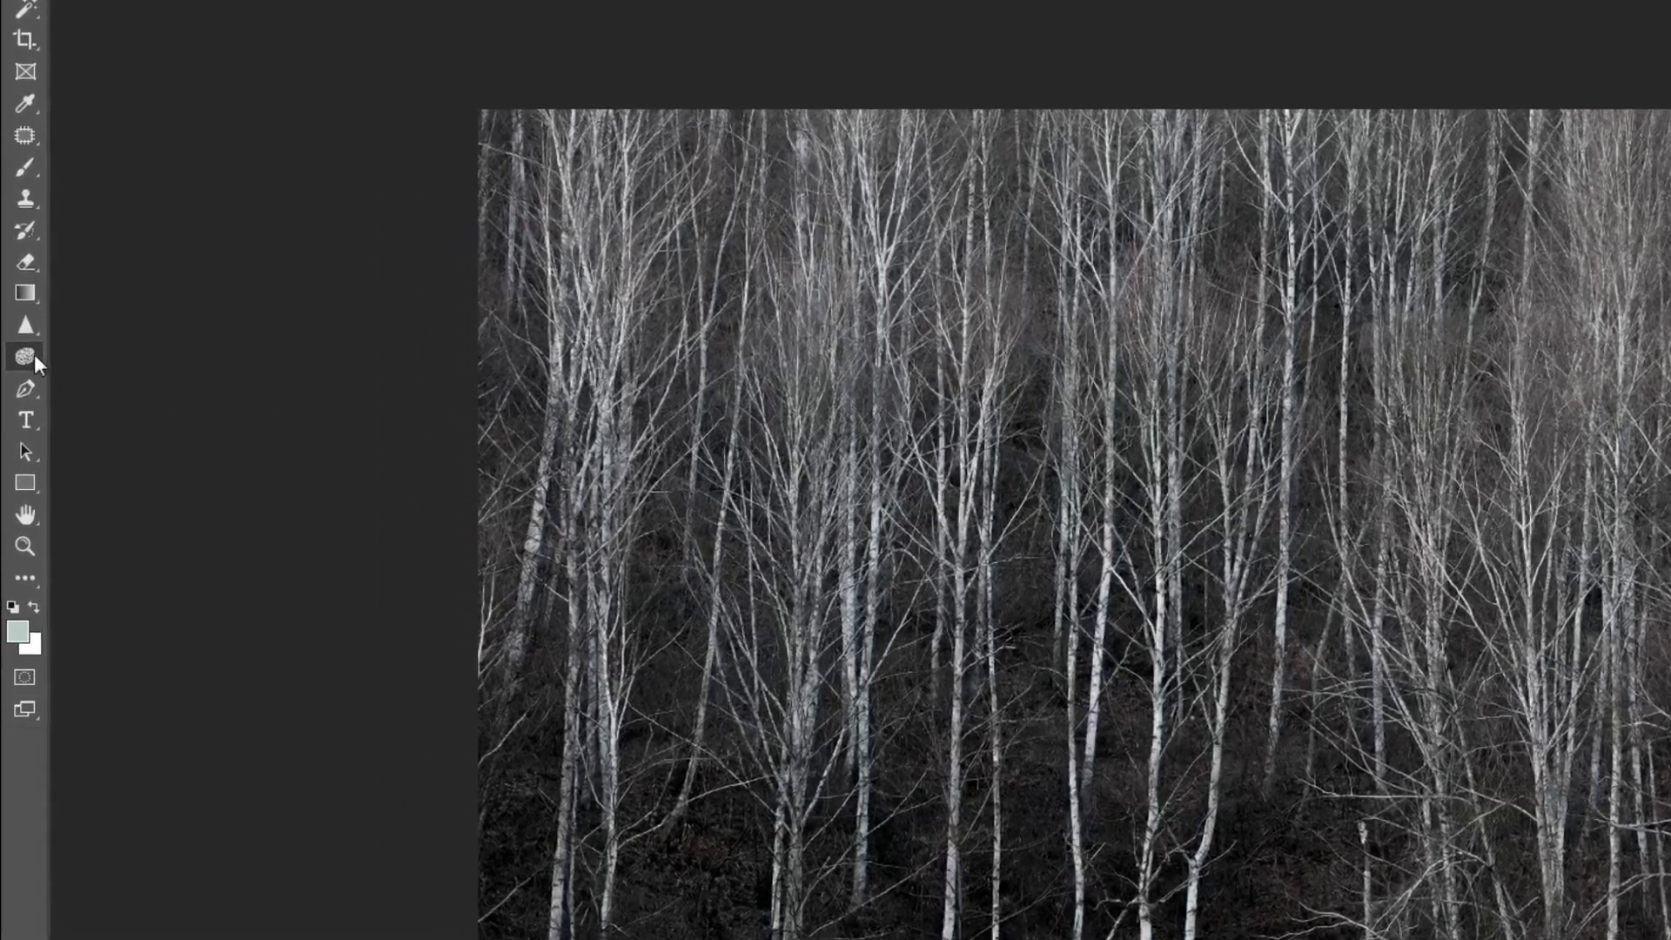
Step: Darken the left edge, the lower right side and the centre of the forest using the Burn tool with a brush size of 600
right_click(17, 405)
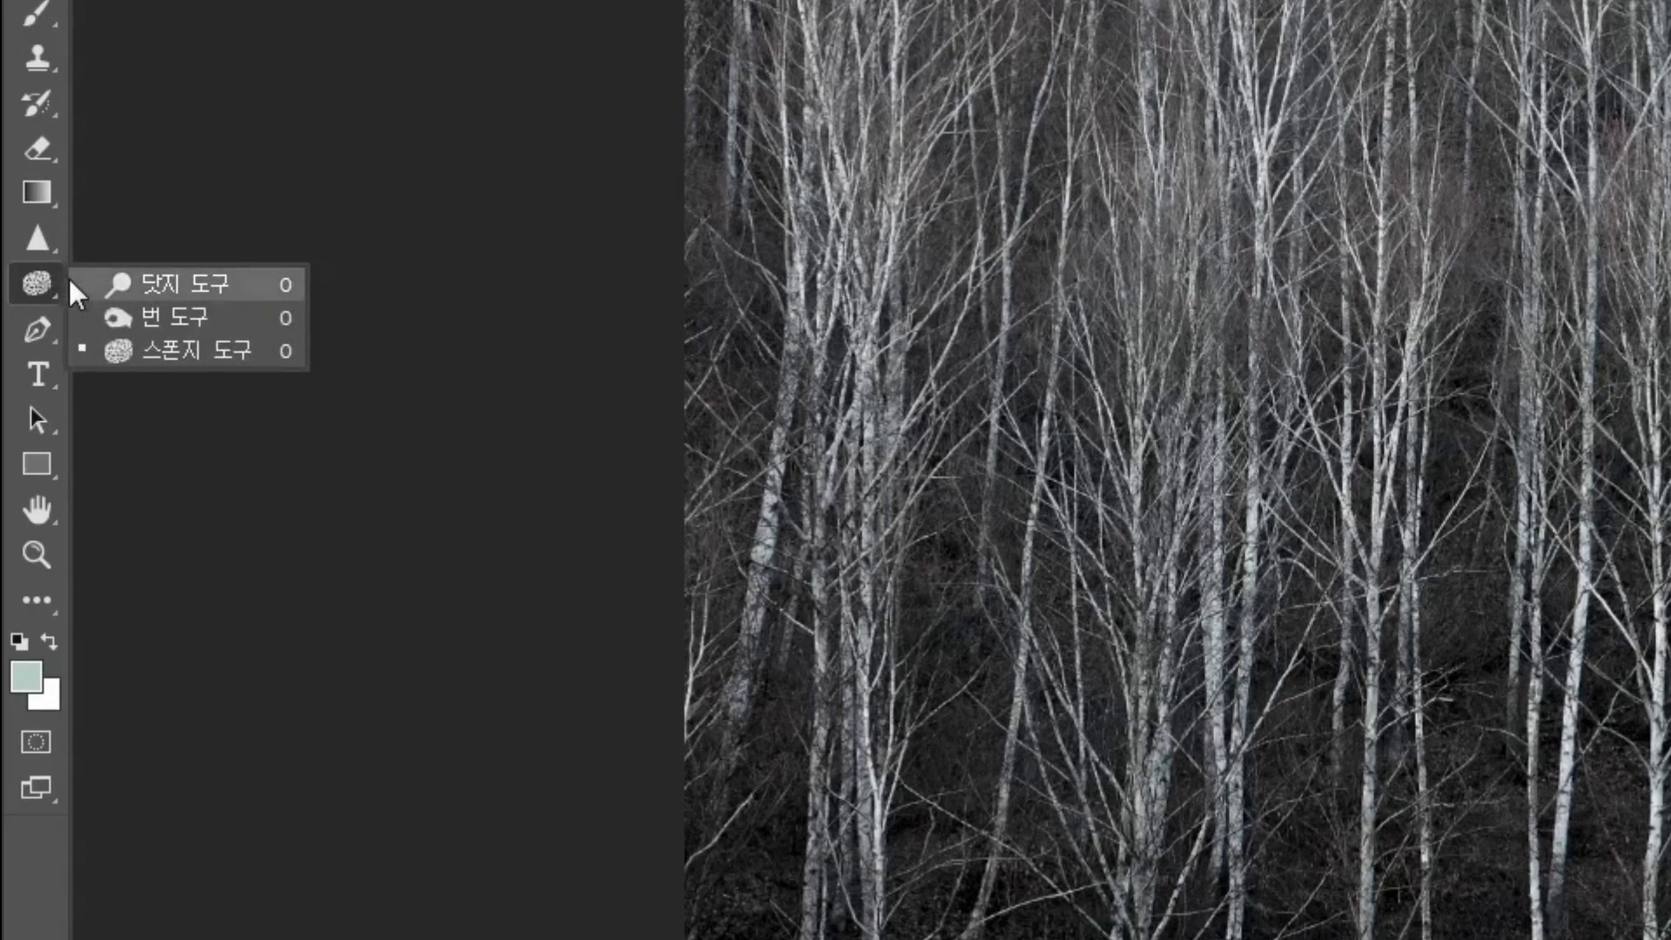
left_click(132, 315)
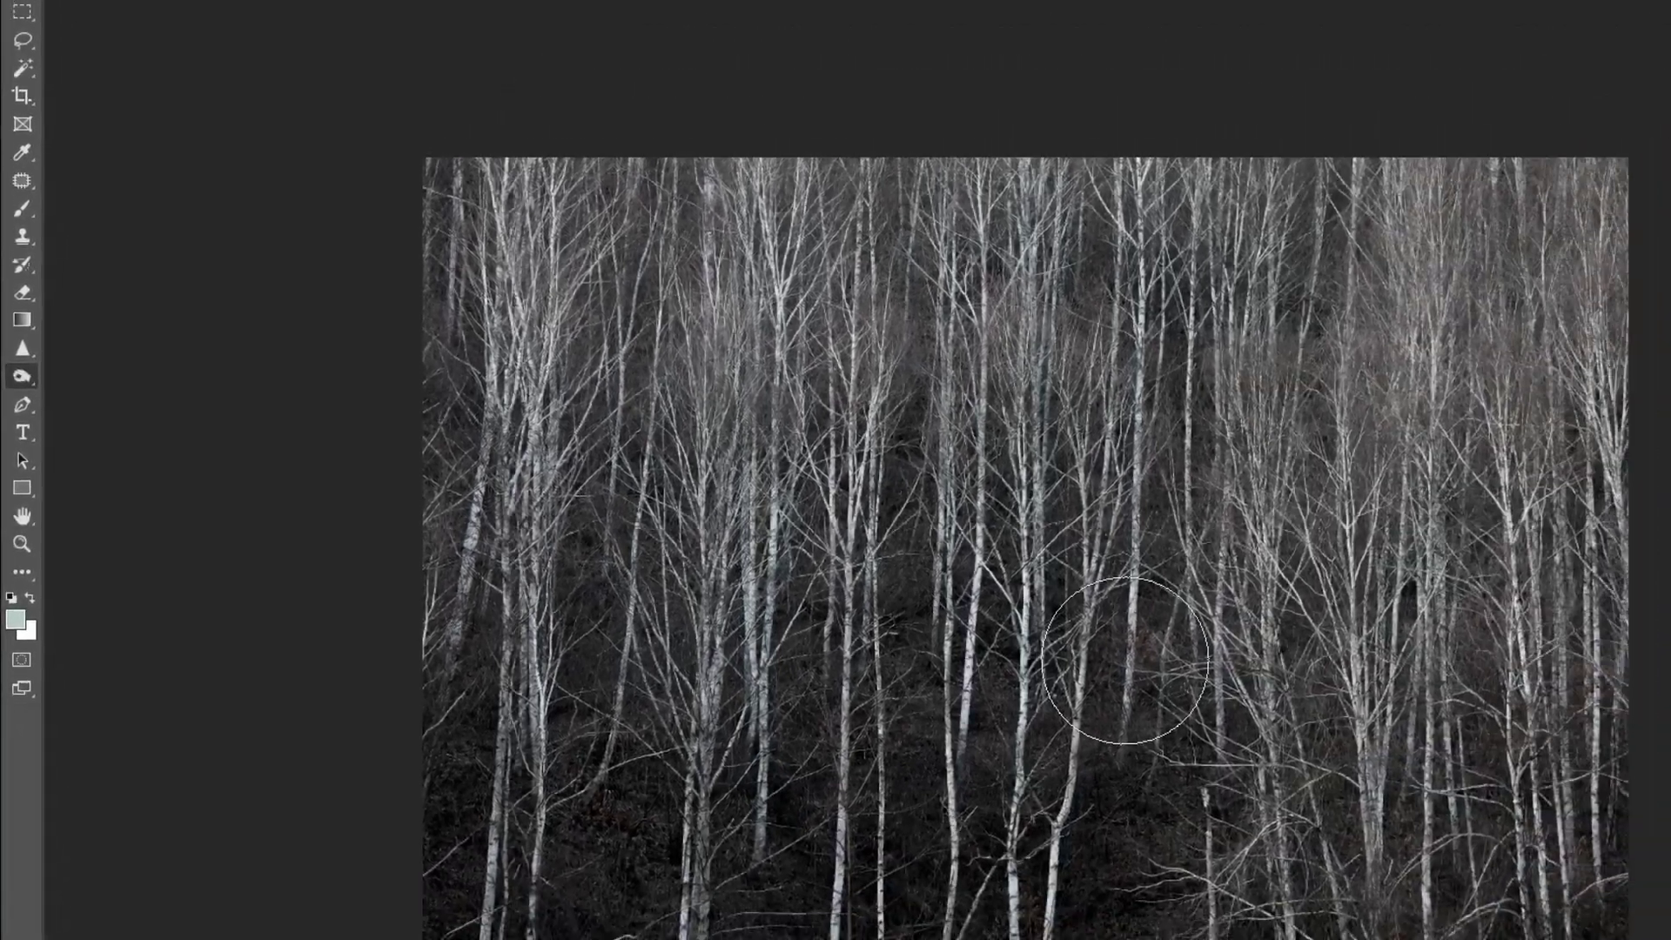
key("bracketleft")
key("bracketleft")
key("bracketleft")
key("bracketleft")
key("bracketleft")
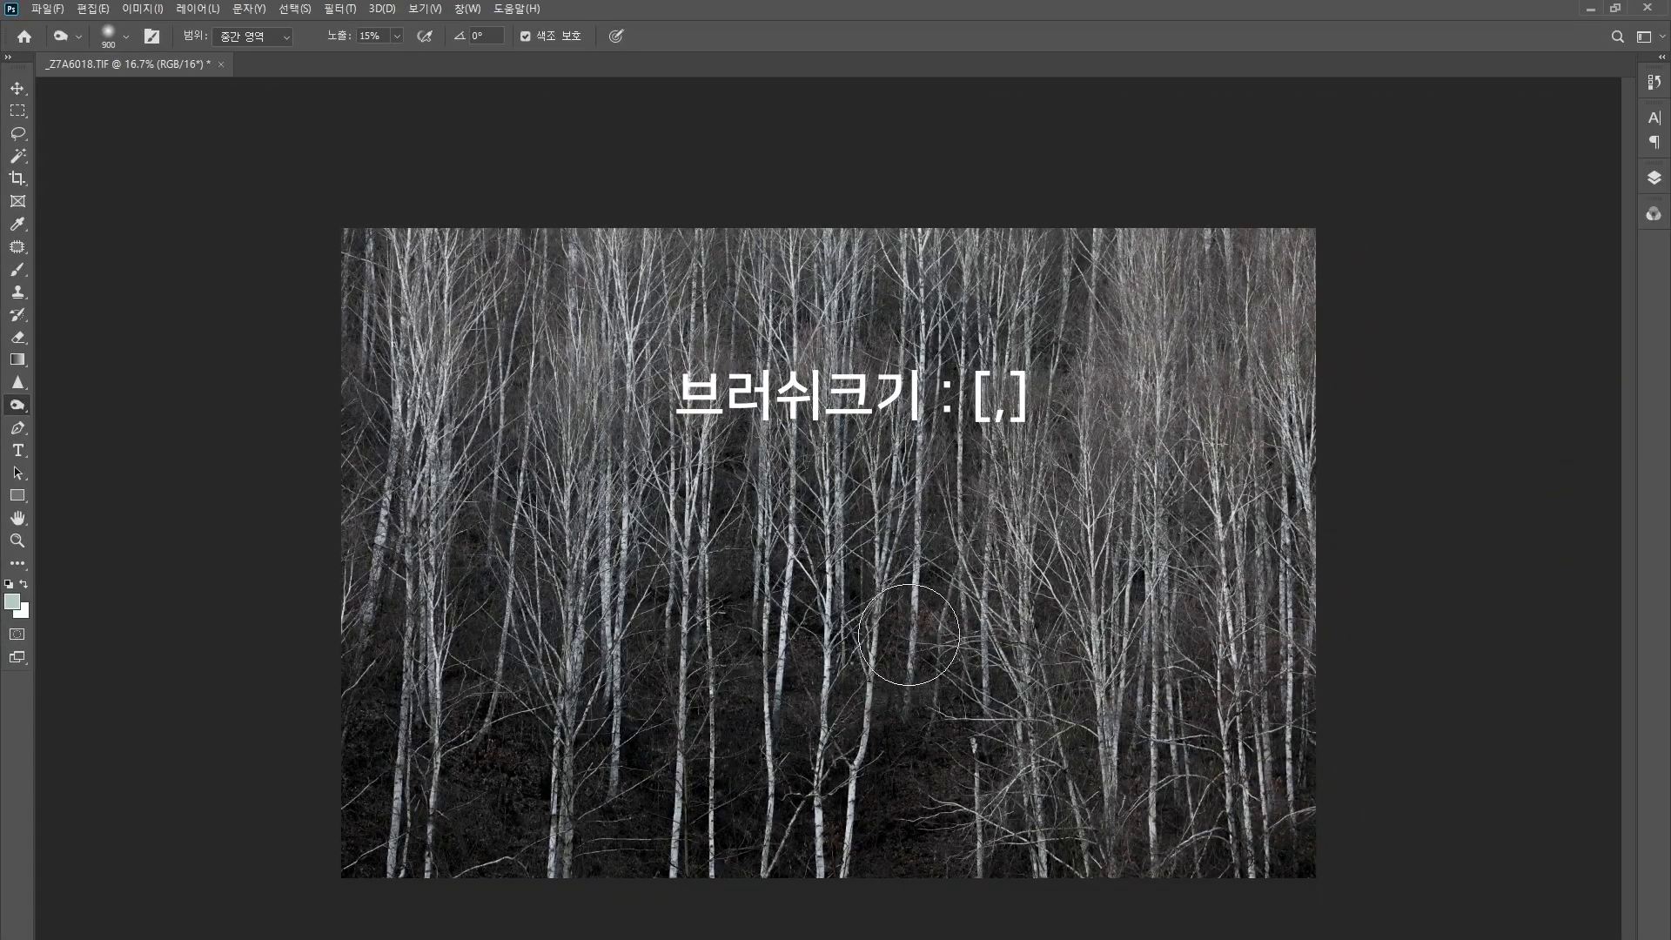
key("bracketleft")
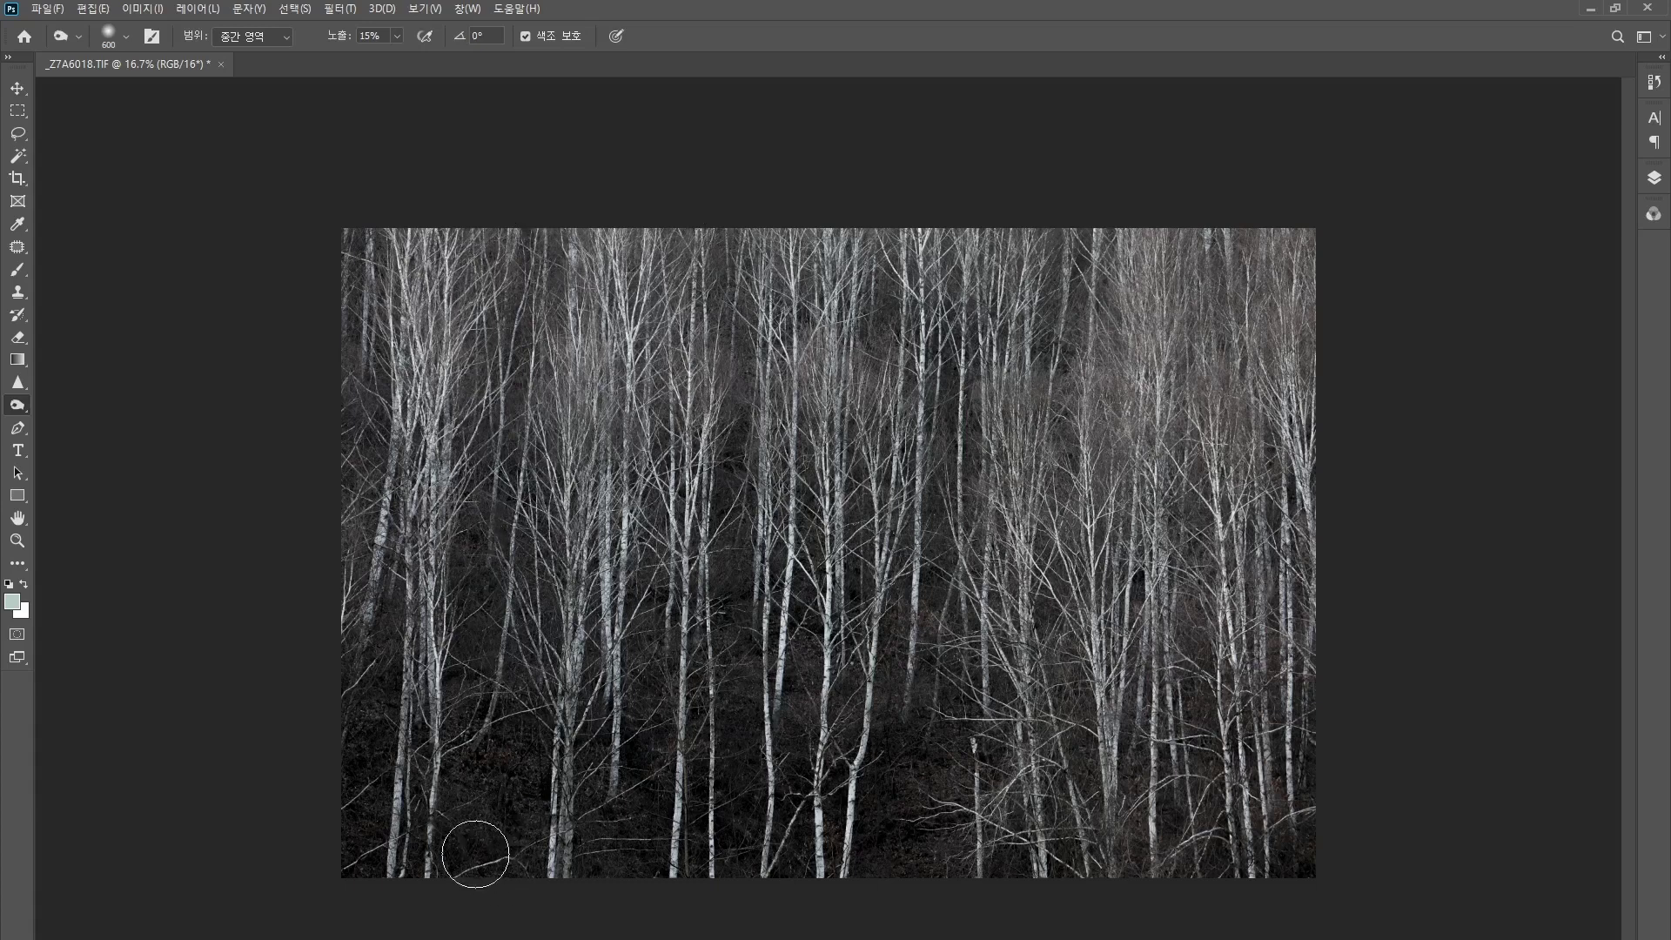
mouse_move(367, 452)
left_mouse_down()
mouse_move(357, 747)
mouse_move(364, 253)
mouse_move(363, 824)
left_mouse_up()
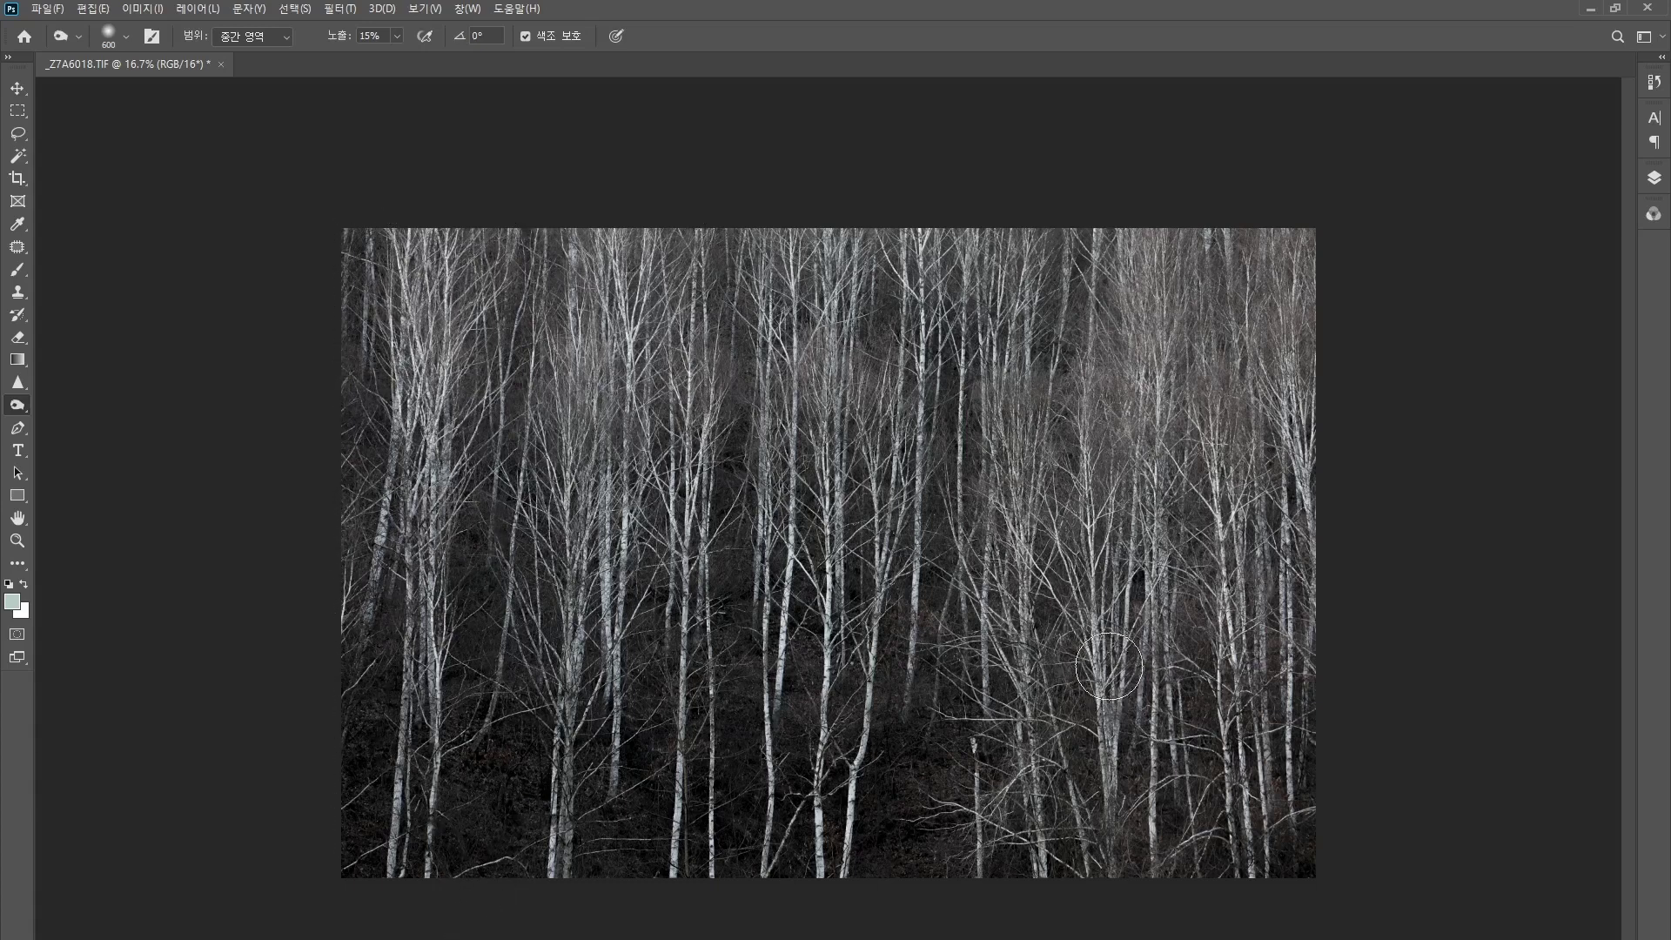
mouse_move(1179, 479)
left_mouse_down()
mouse_move(1201, 876)
mouse_move(1203, 627)
mouse_move(1051, 586)
mouse_move(1121, 909)
mouse_move(1053, 666)
mouse_move(1106, 890)
mouse_move(1199, 707)
mouse_move(1297, 746)
mouse_move(1254, 896)
left_mouse_up()
mouse_move(960, 693)
left_mouse_down()
mouse_move(956, 405)
mouse_move(738, 629)
mouse_move(741, 578)
mouse_move(775, 570)
mouse_move(738, 588)
left_mouse_up()
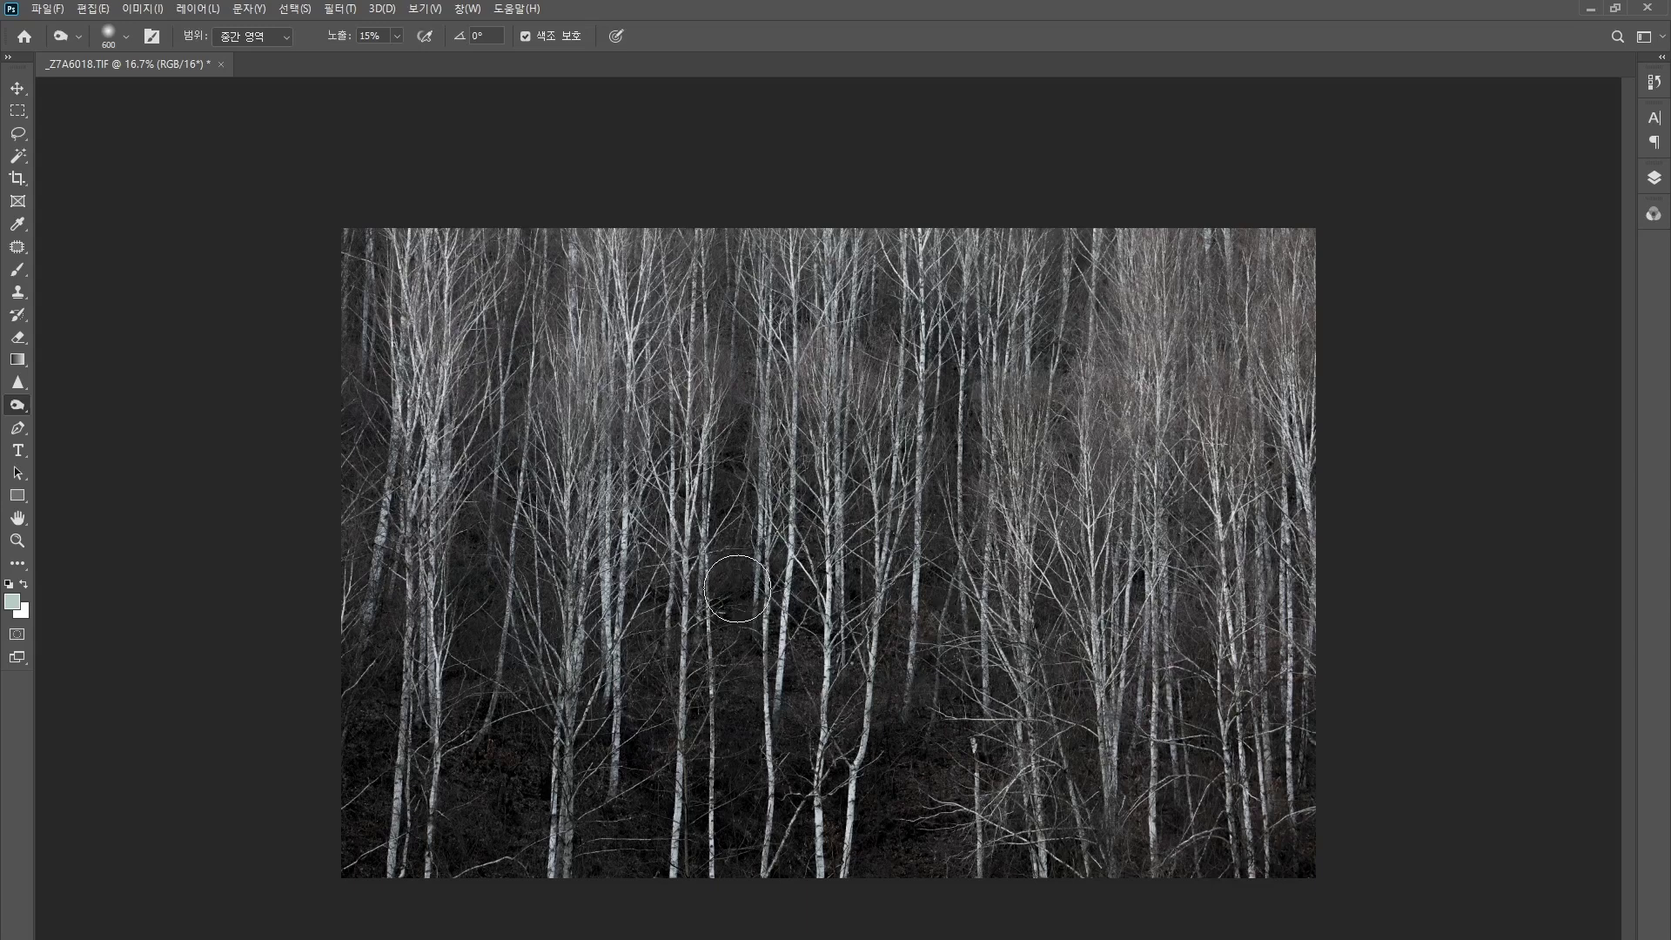
mouse_move(737, 588)
left_mouse_down()
mouse_move(987, 658)
mouse_move(737, 588)
mouse_move(830, 610)
mouse_move(860, 514)
left_mouse_up()
Step: Duplicate the background layer
left_click(1654, 179)
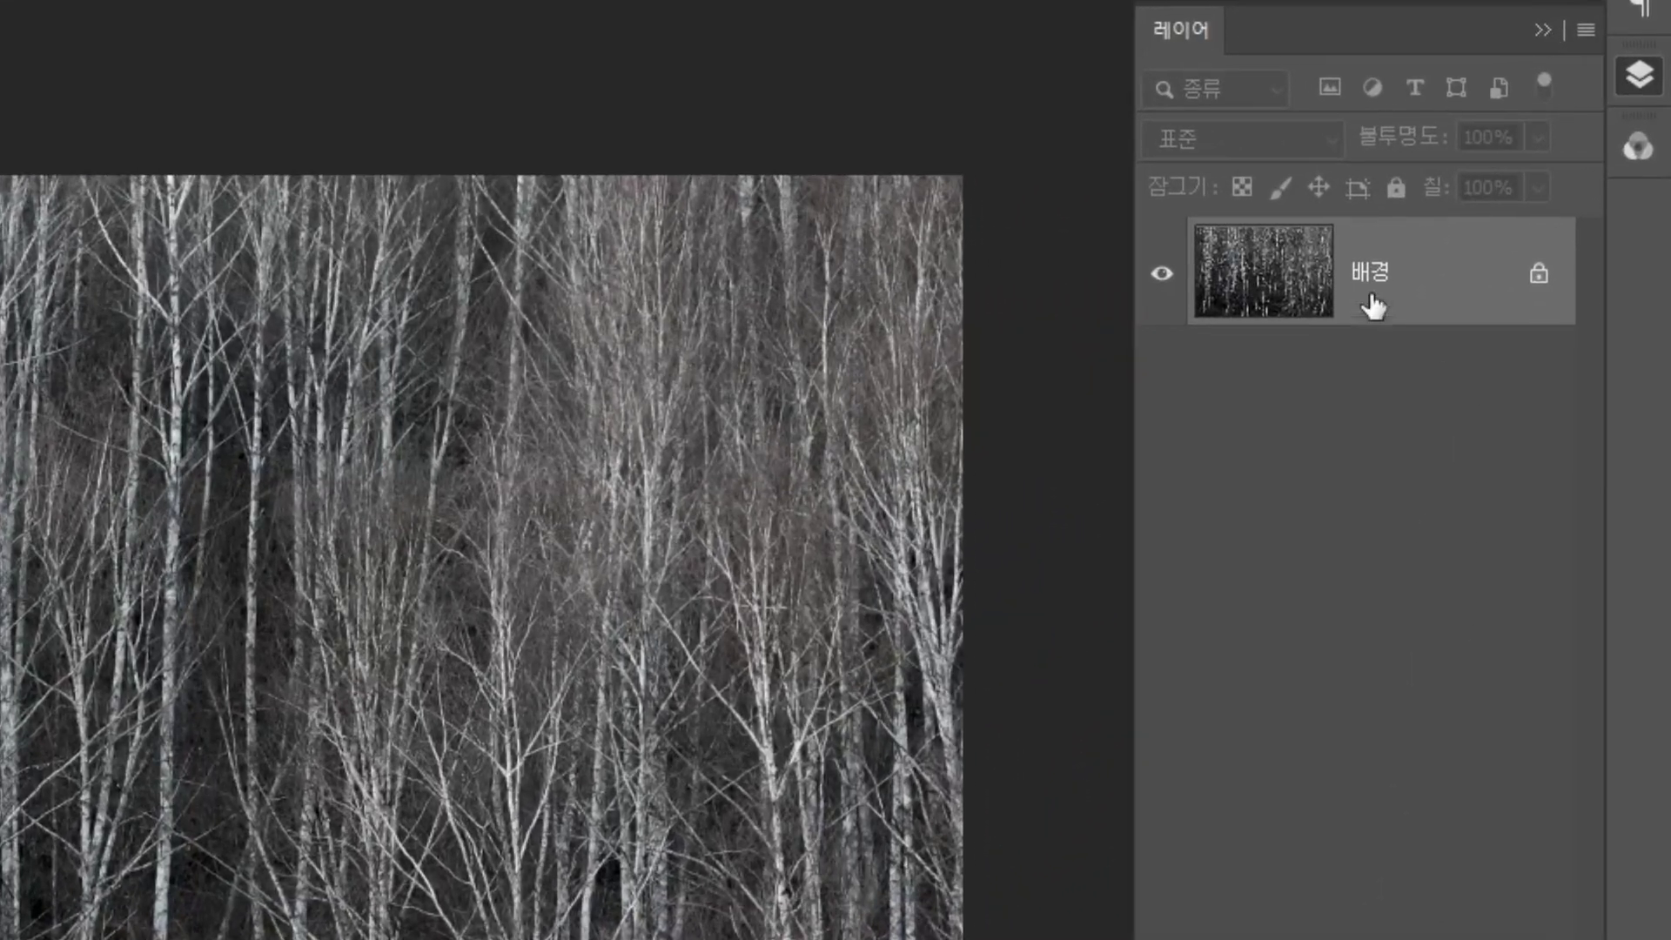
right_click(1320, 274)
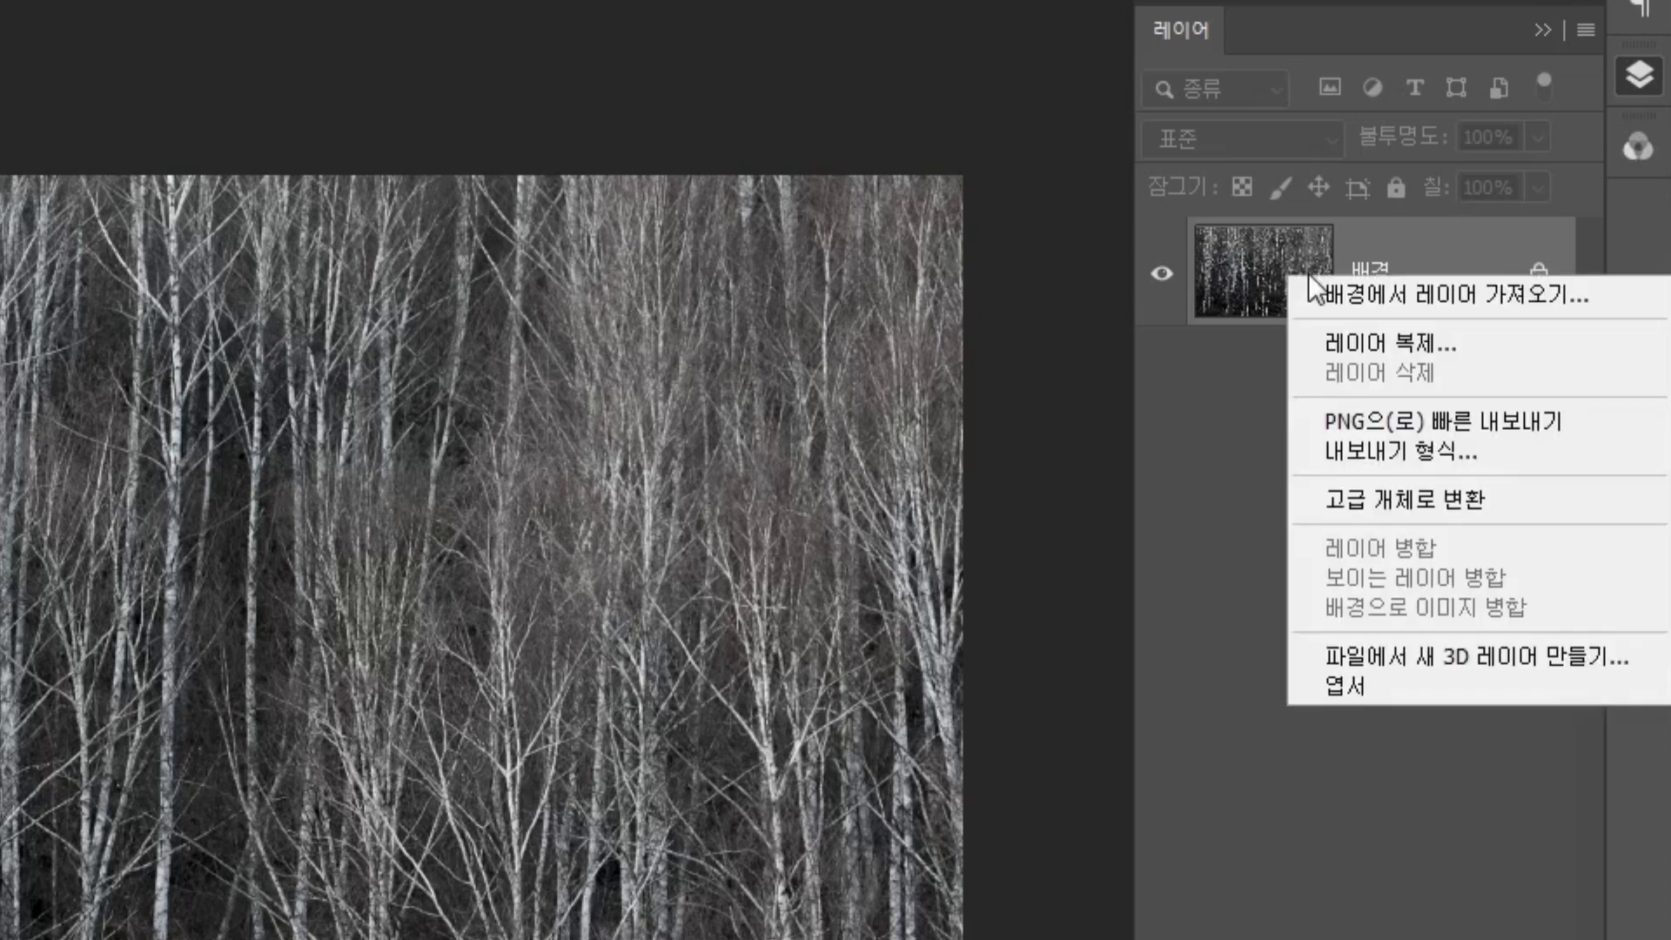
left_click(1388, 340)
left_click(275, 340)
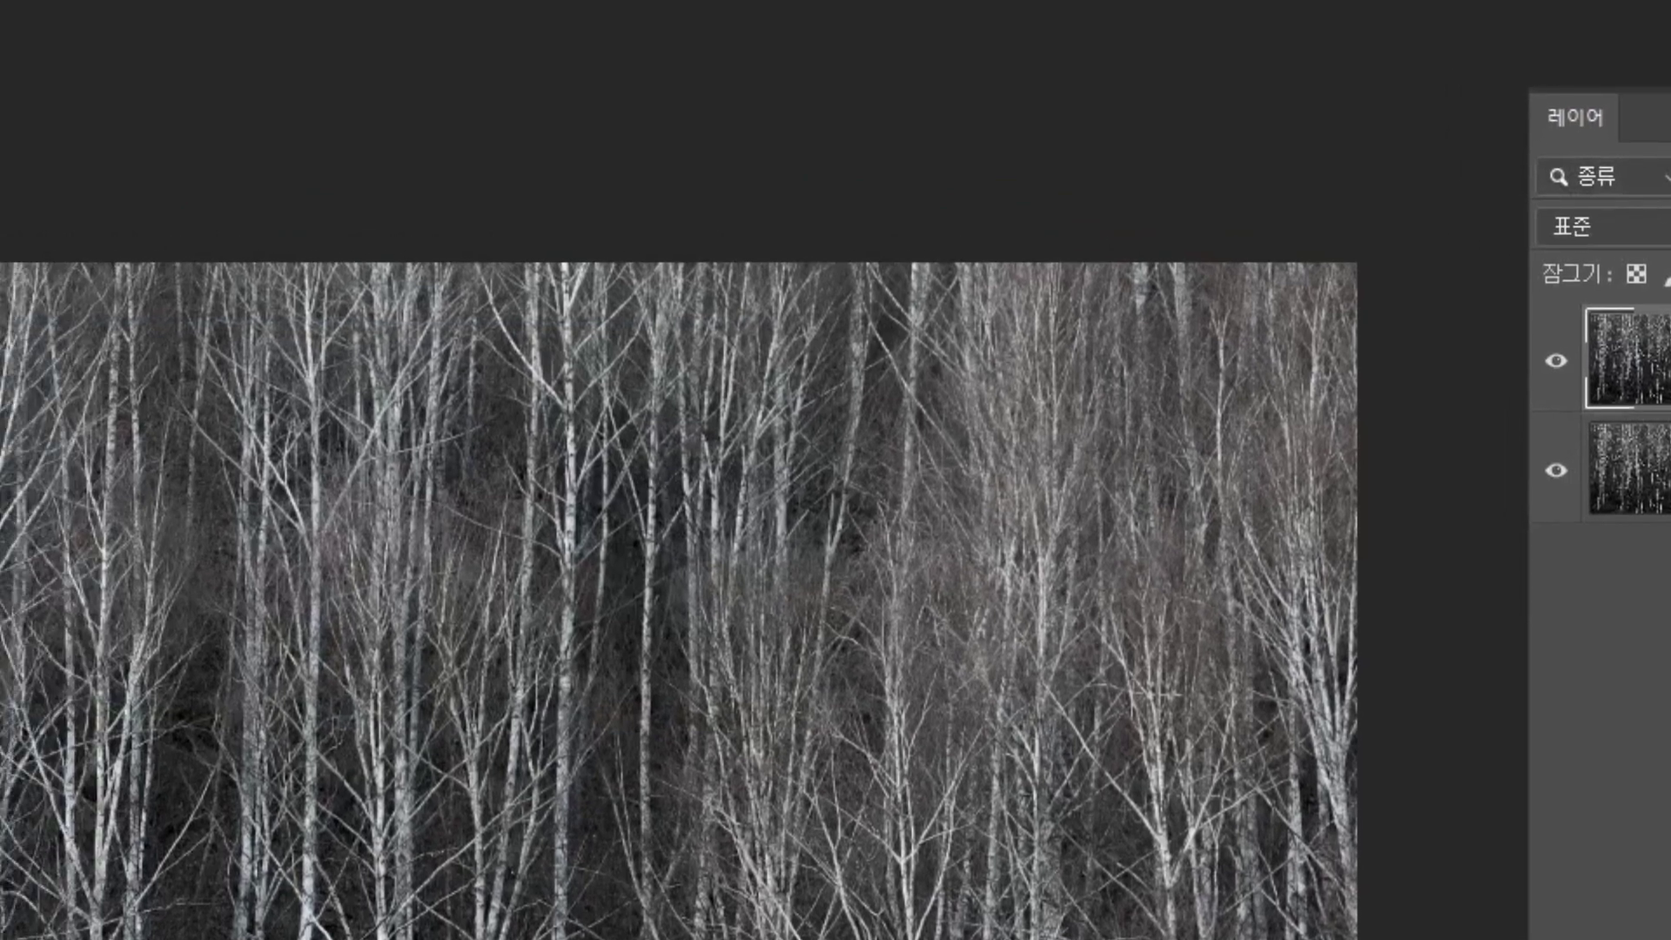
Step: Apply a High Pass filter with a 2.5-pixel radius to the duplicated layer and set its blend mode to Overlay
left_click(74, 1)
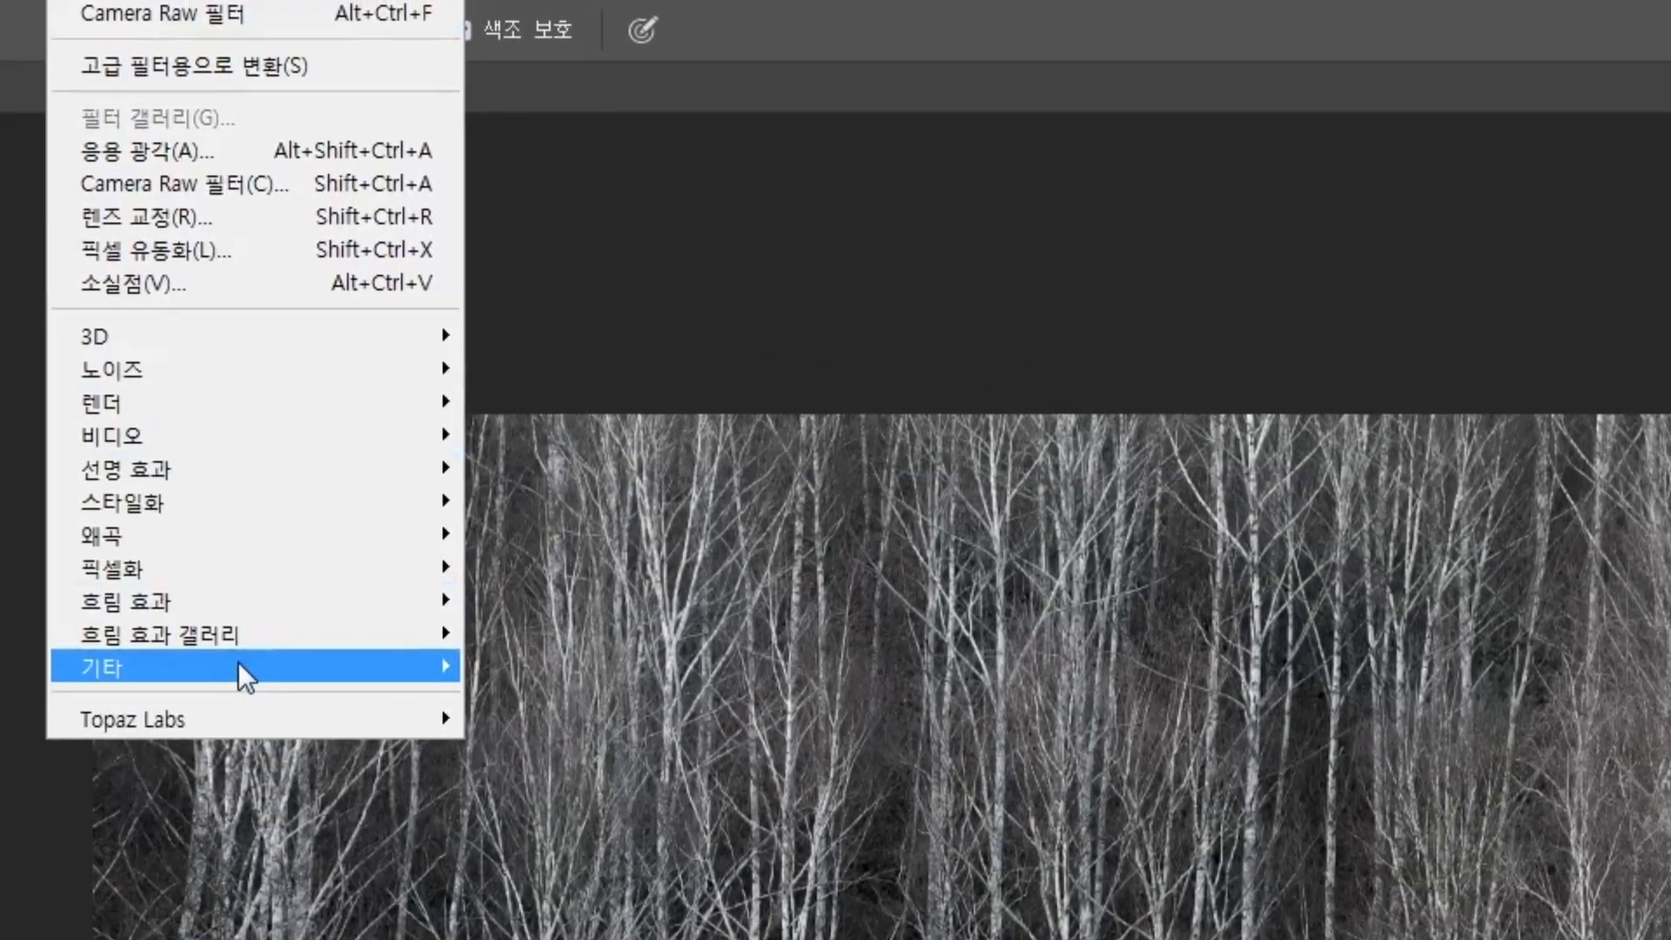
mouse_move(240, 667)
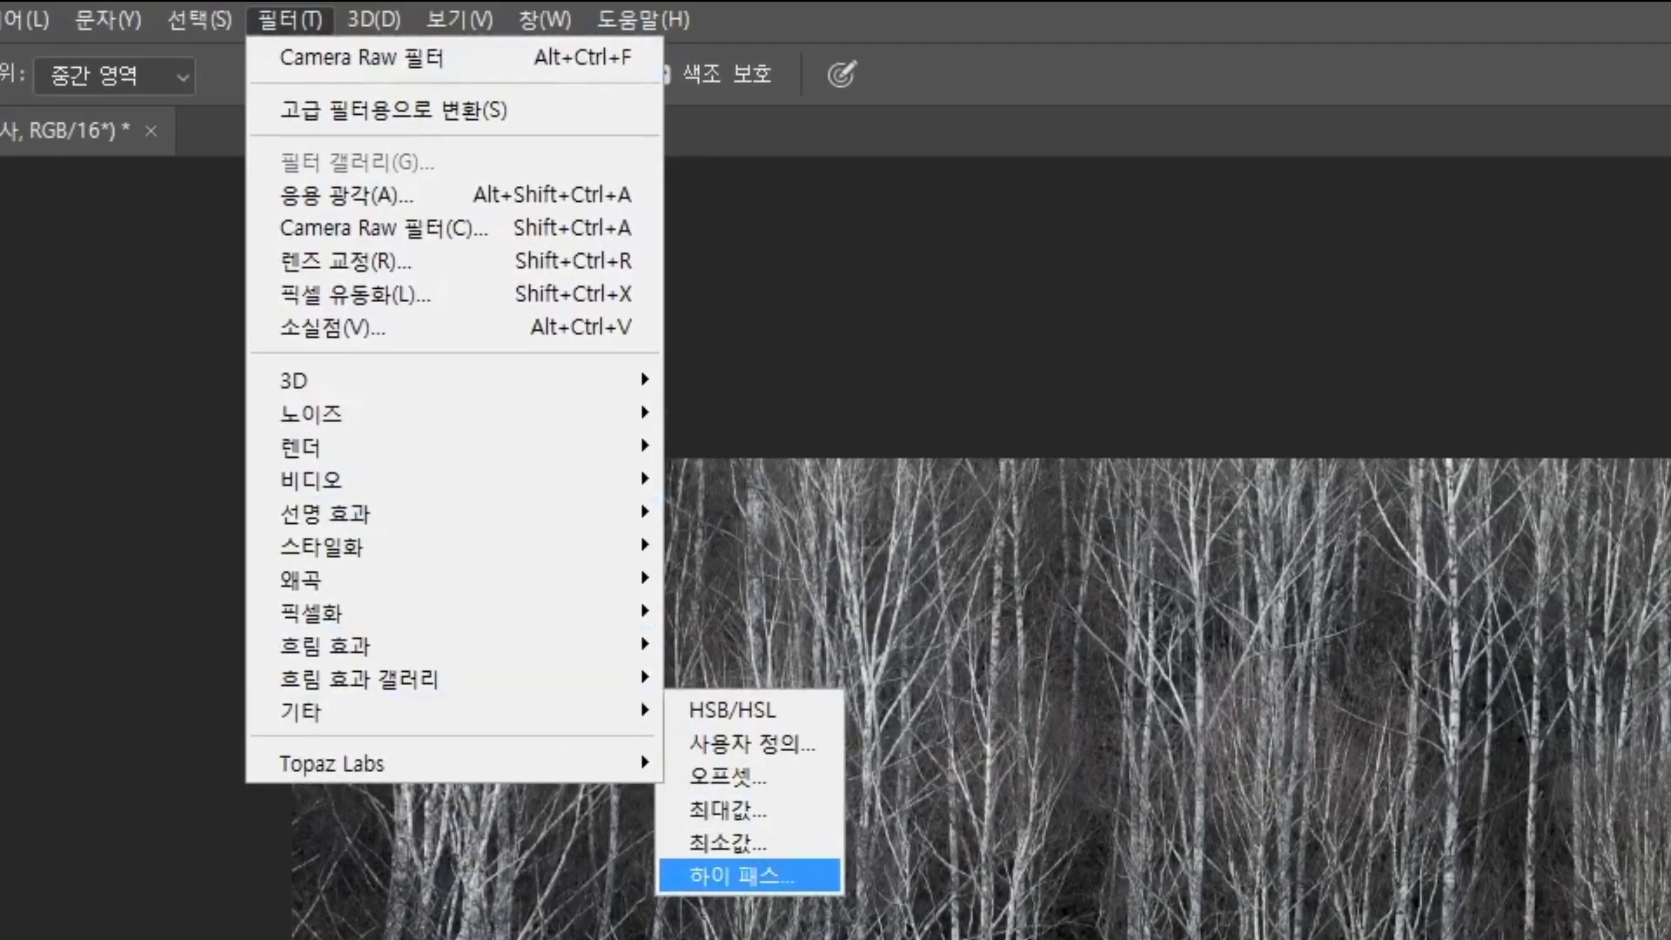
left_click(740, 875)
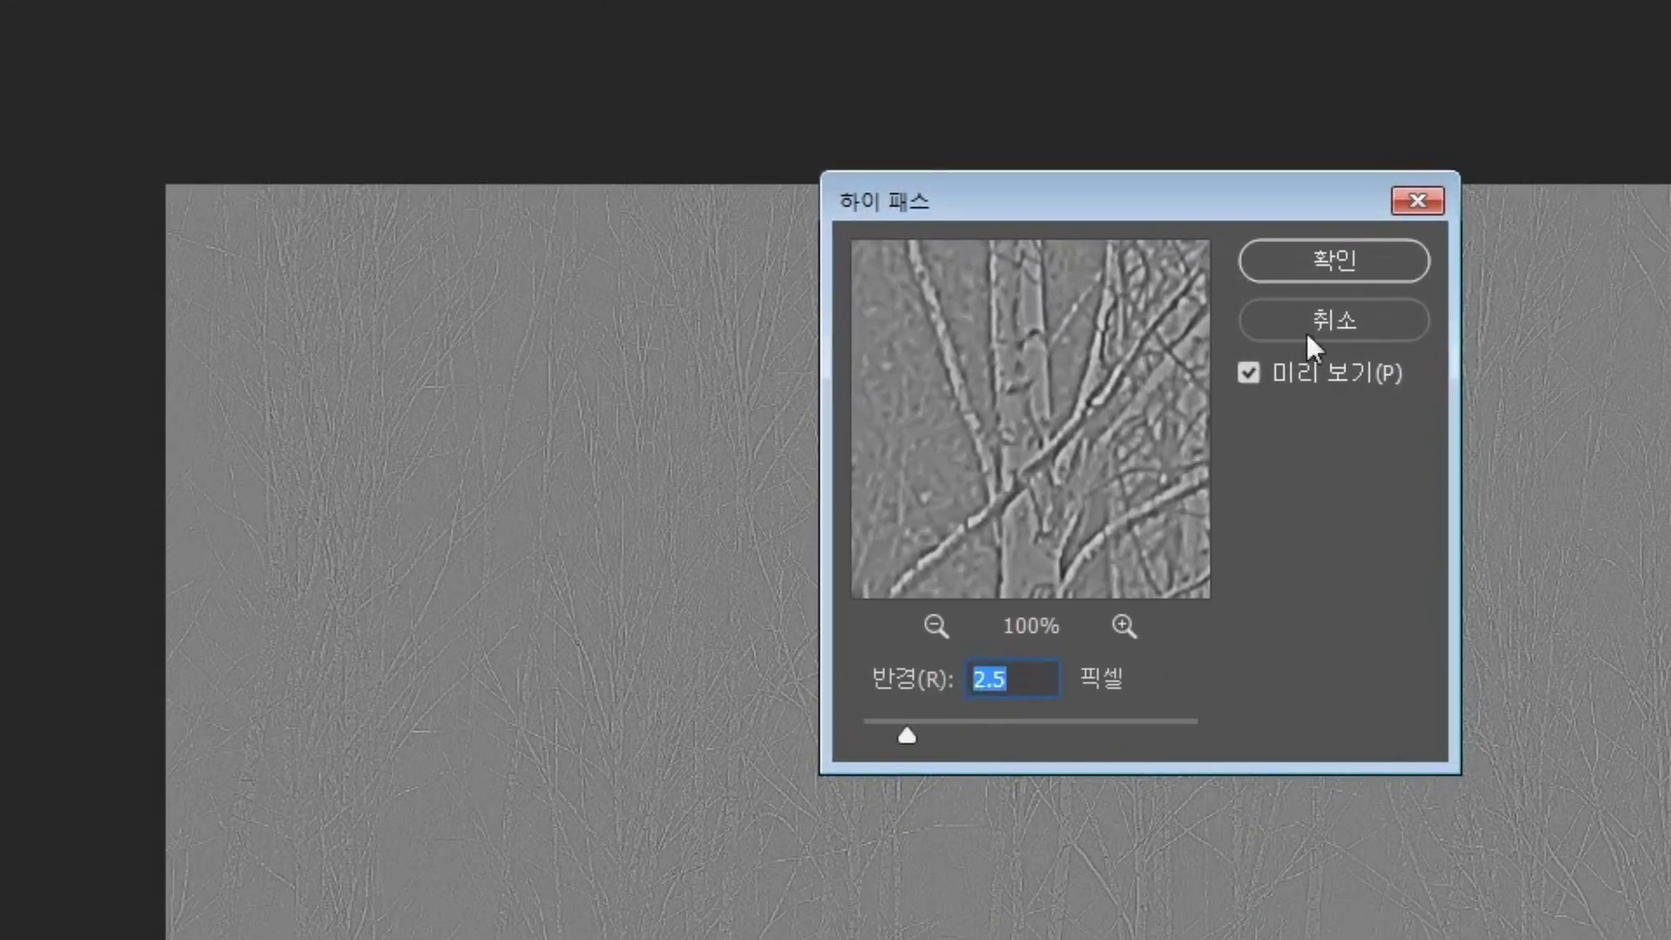
left_click(1333, 256)
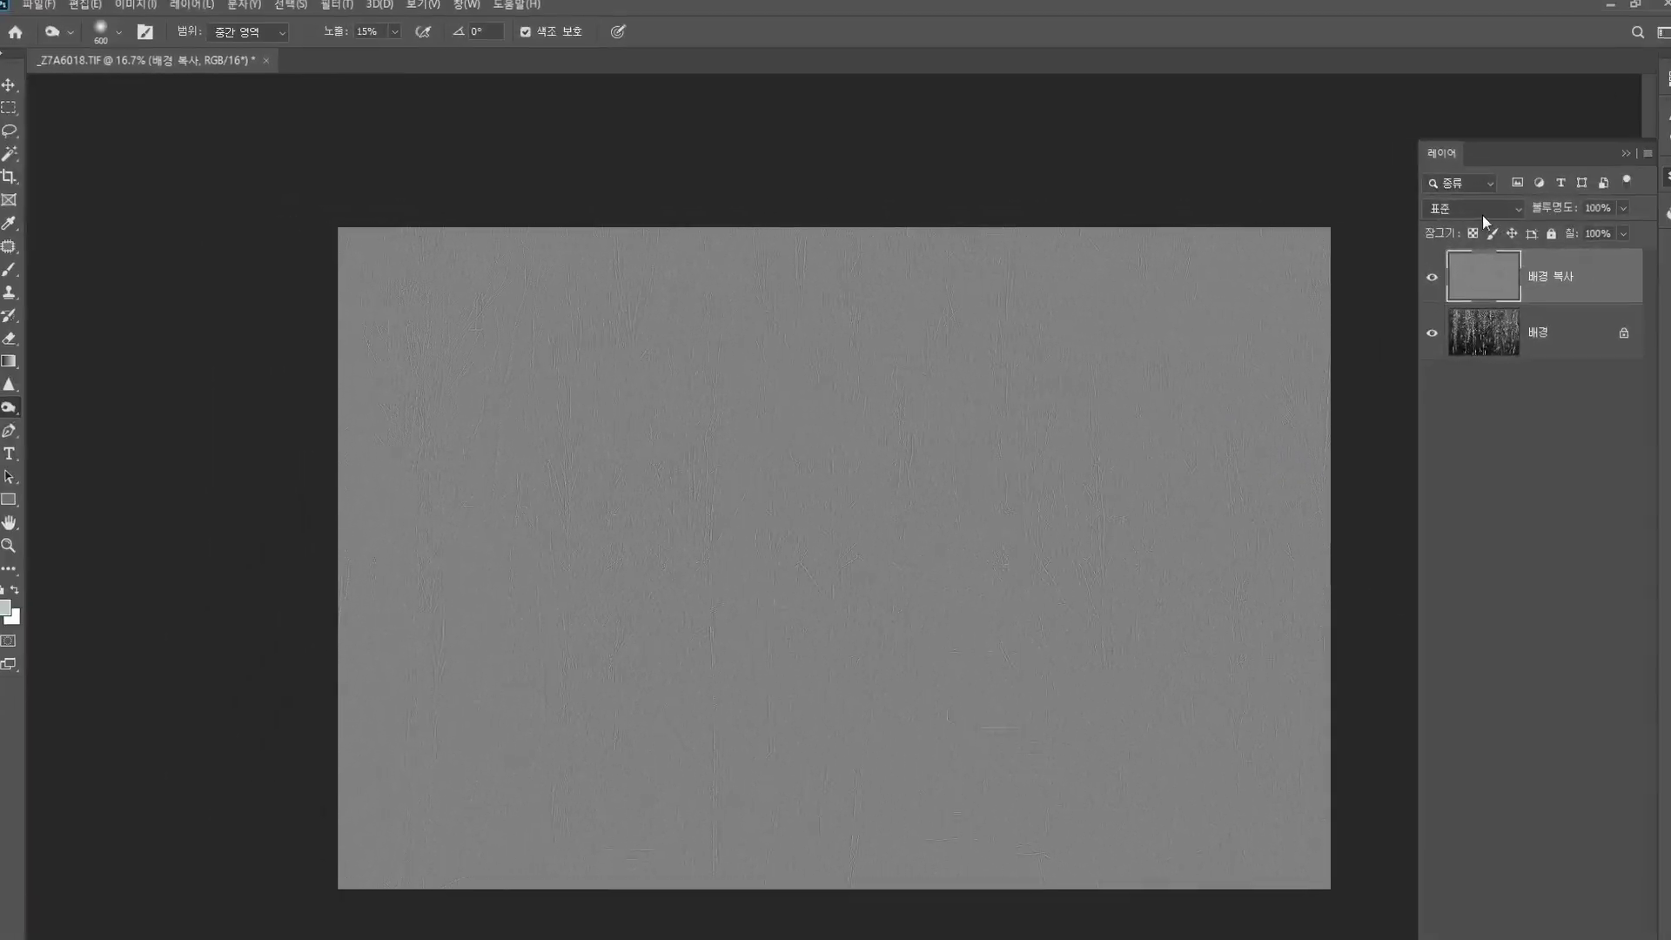
left_click(1460, 218)
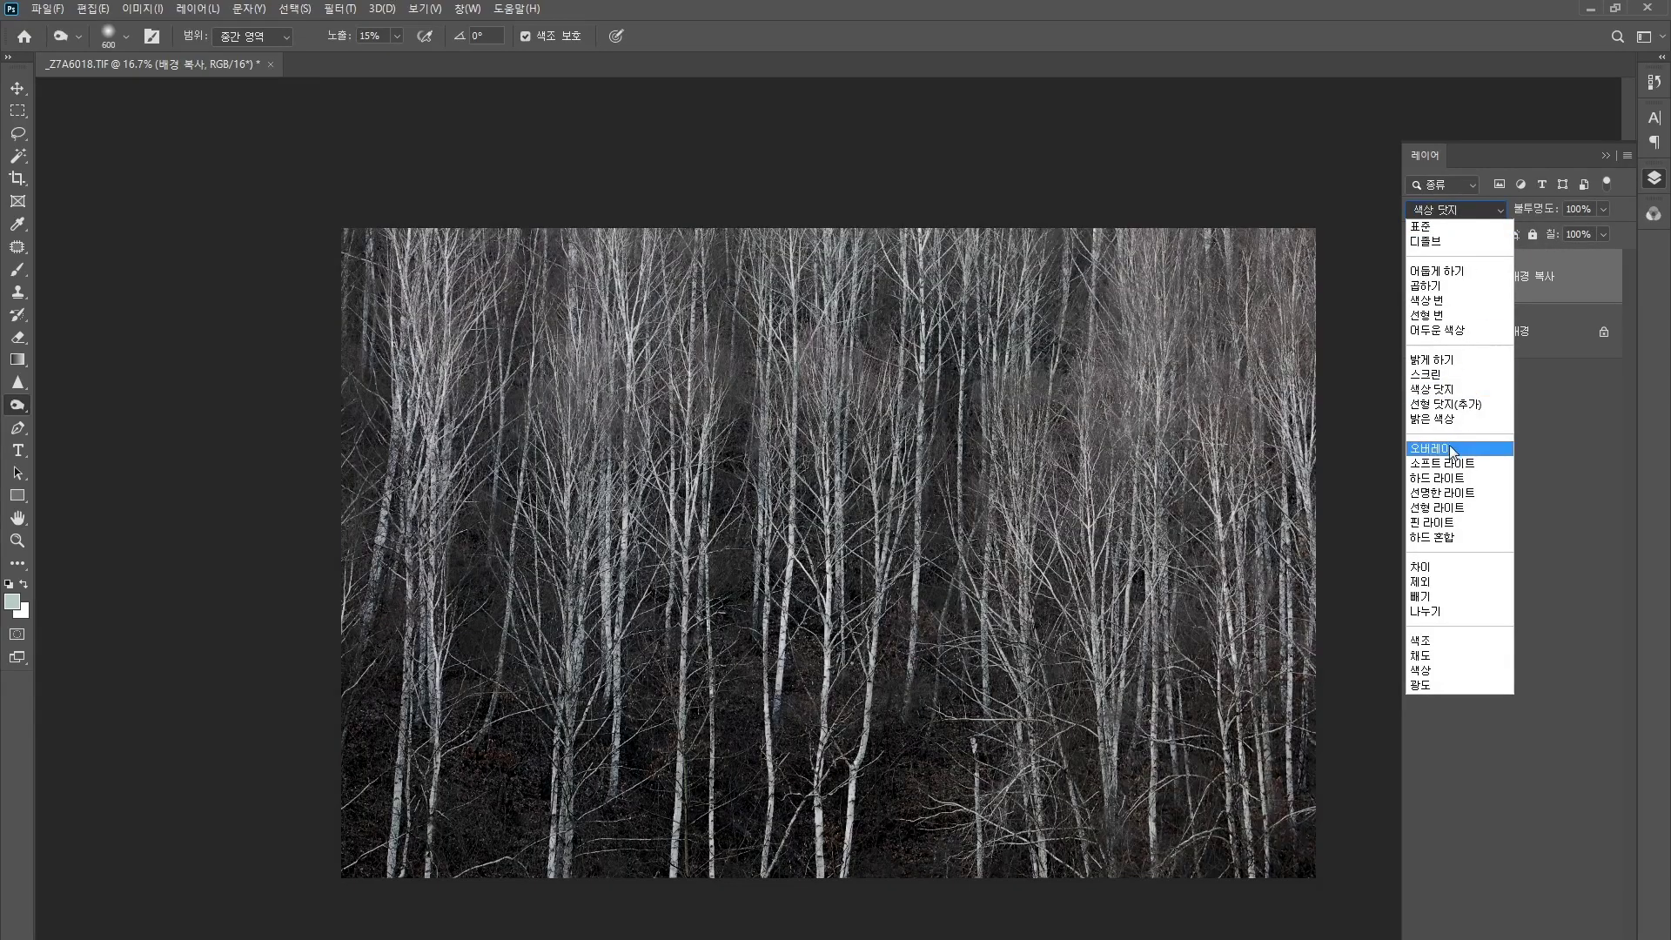
left_click(1449, 449)
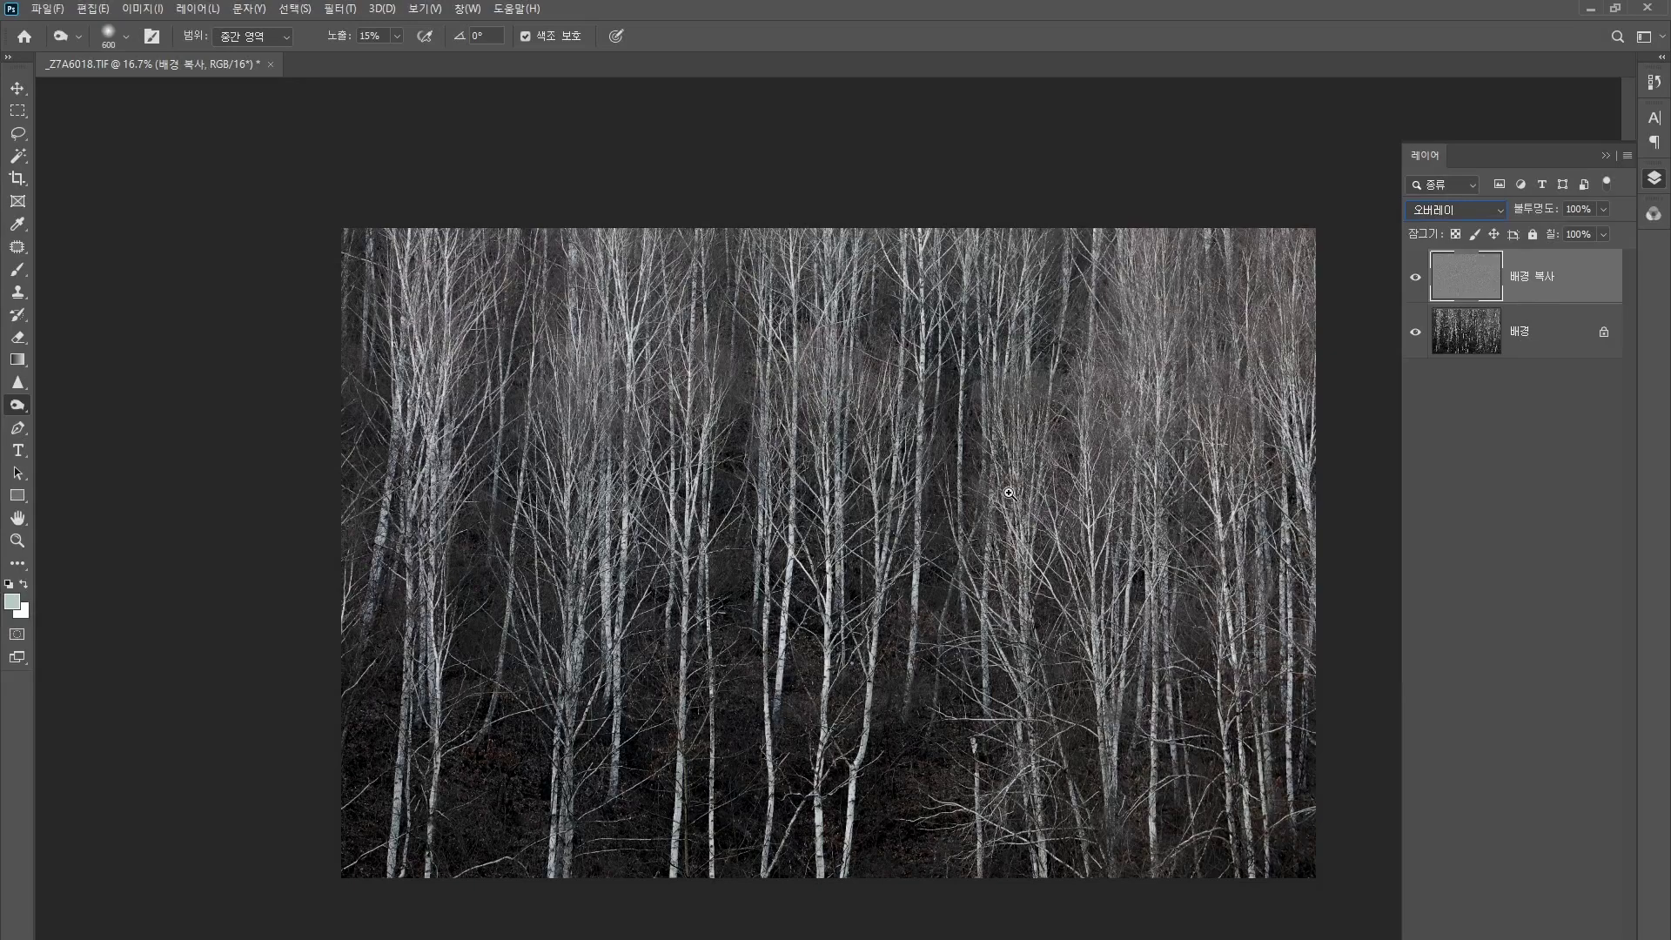
Step: Examine the tree trunks up close with the High Pass layer hidden and shown to compare the sharpening
scroll(919, 497, "up", 5)
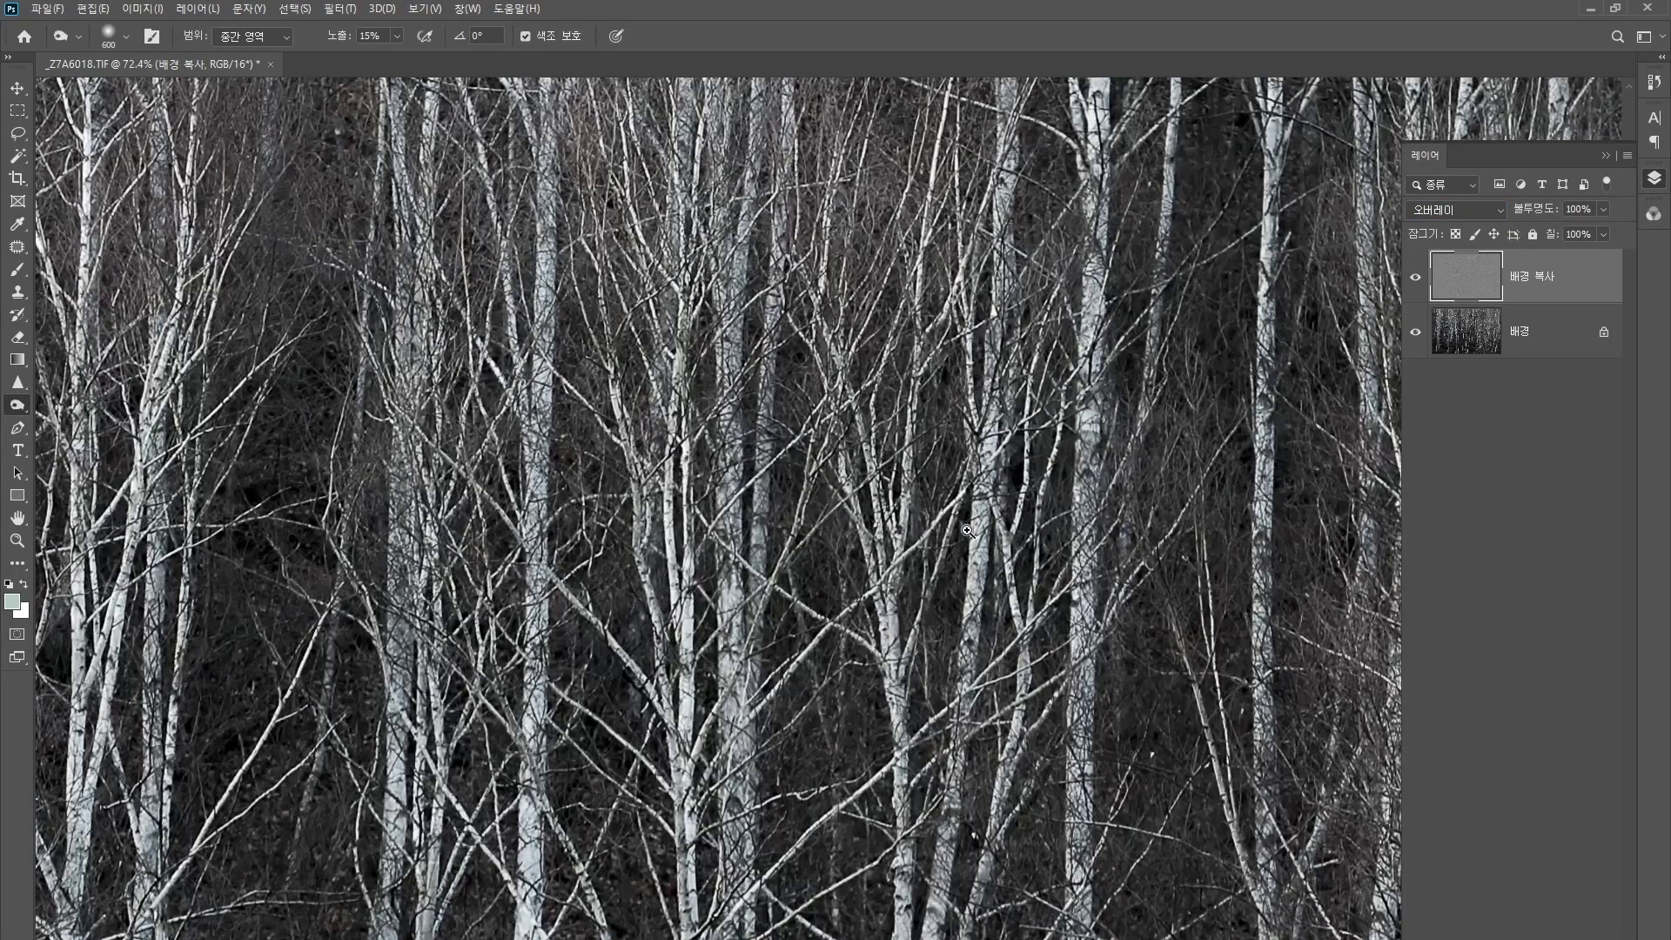
scroll(950, 462, "up", 3)
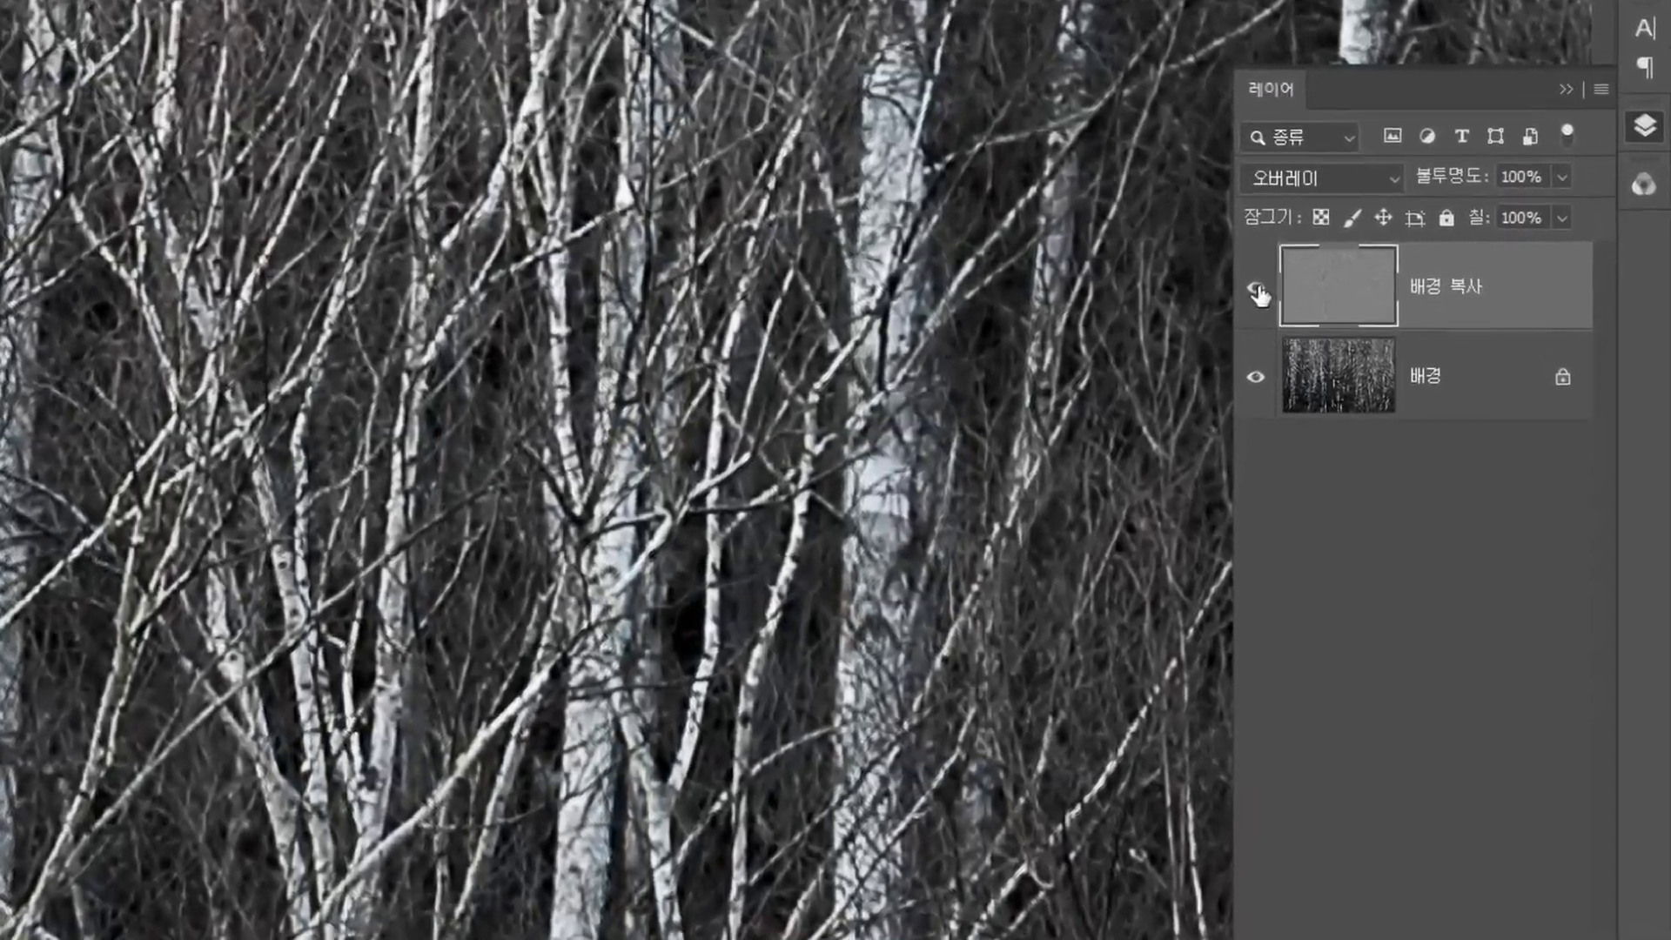
left_click(1320, 286)
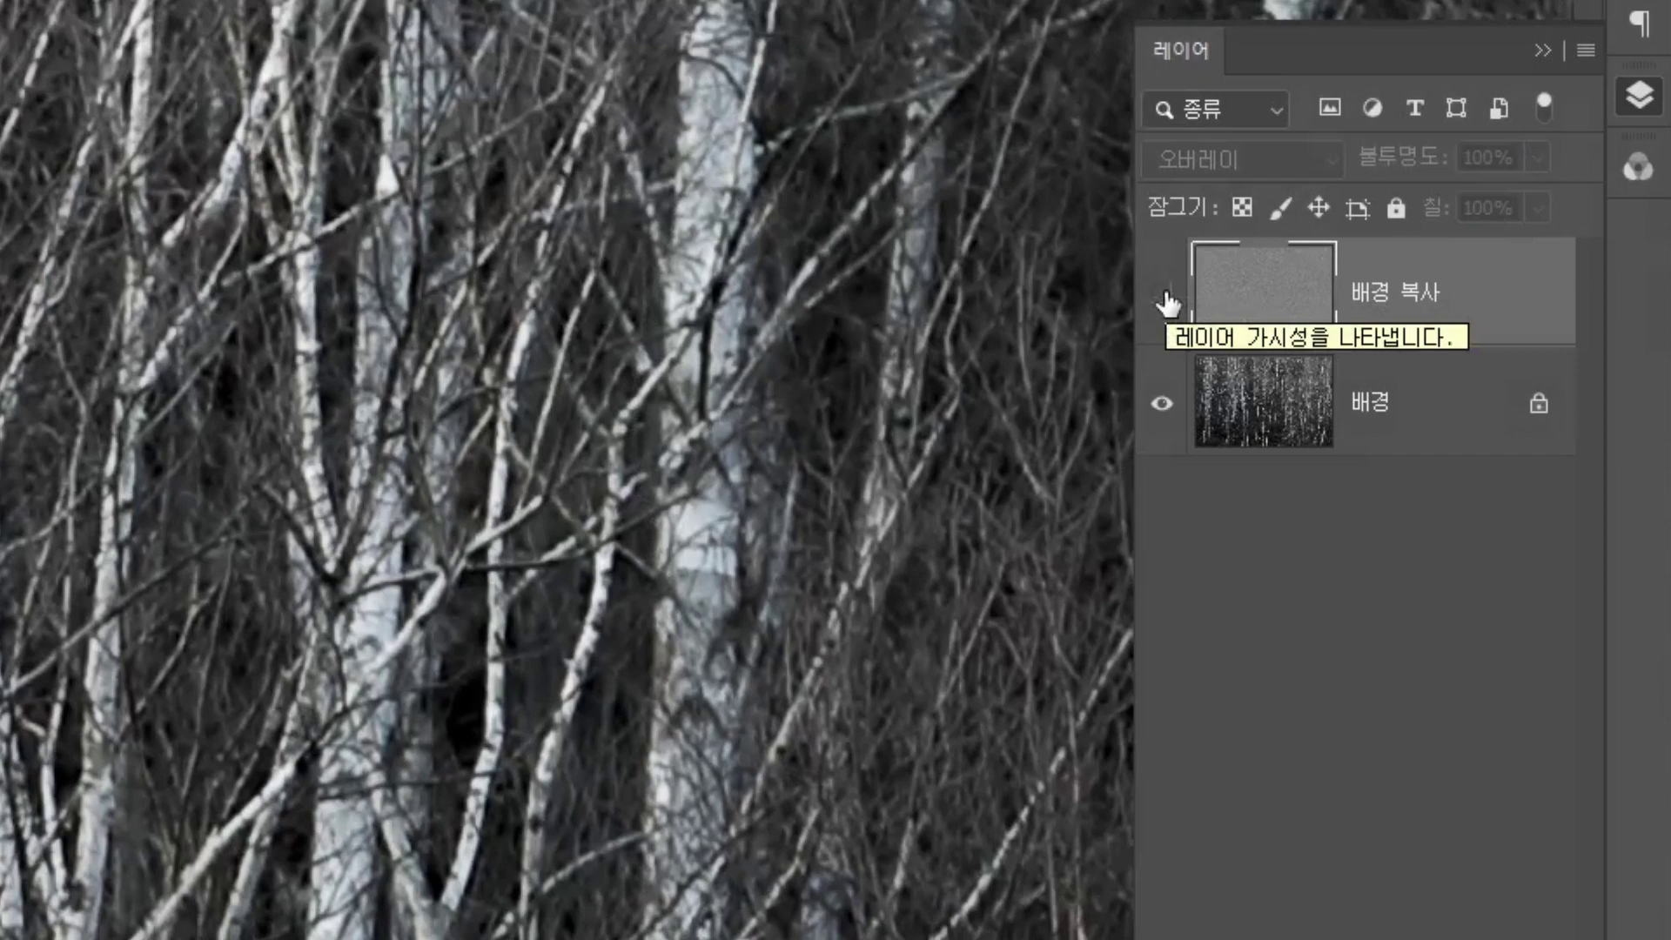
left_click(1163, 298)
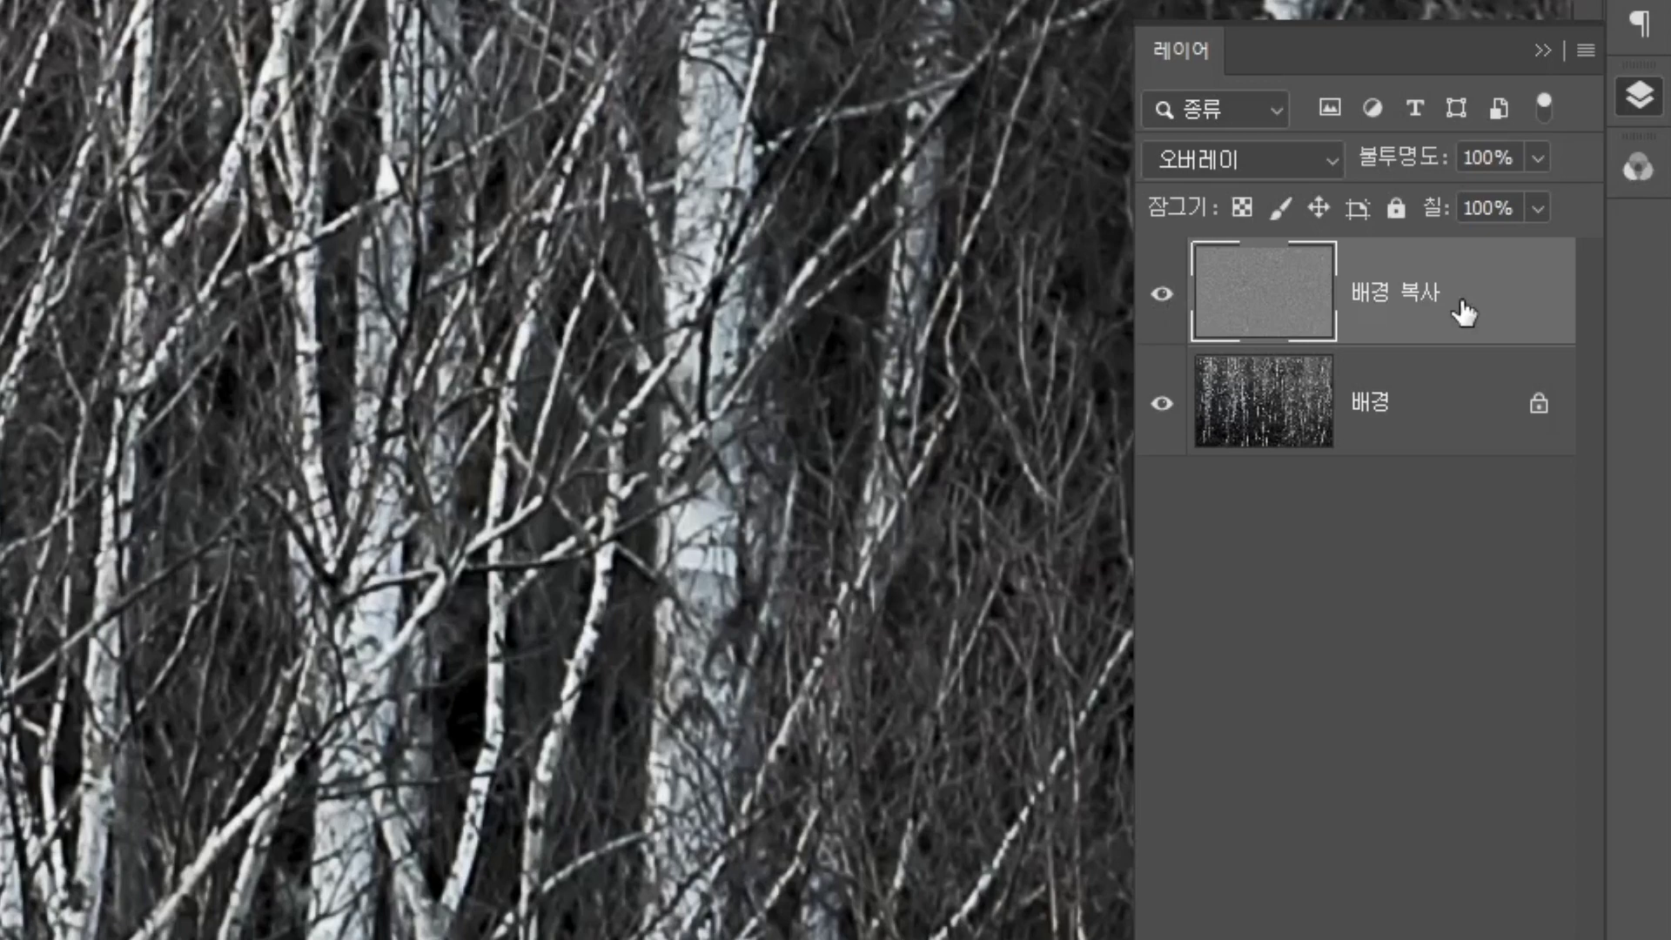
key("ctrl+minus")
key("ctrl+minus")
key("ctrl+minus")
key("ctrl+minus")
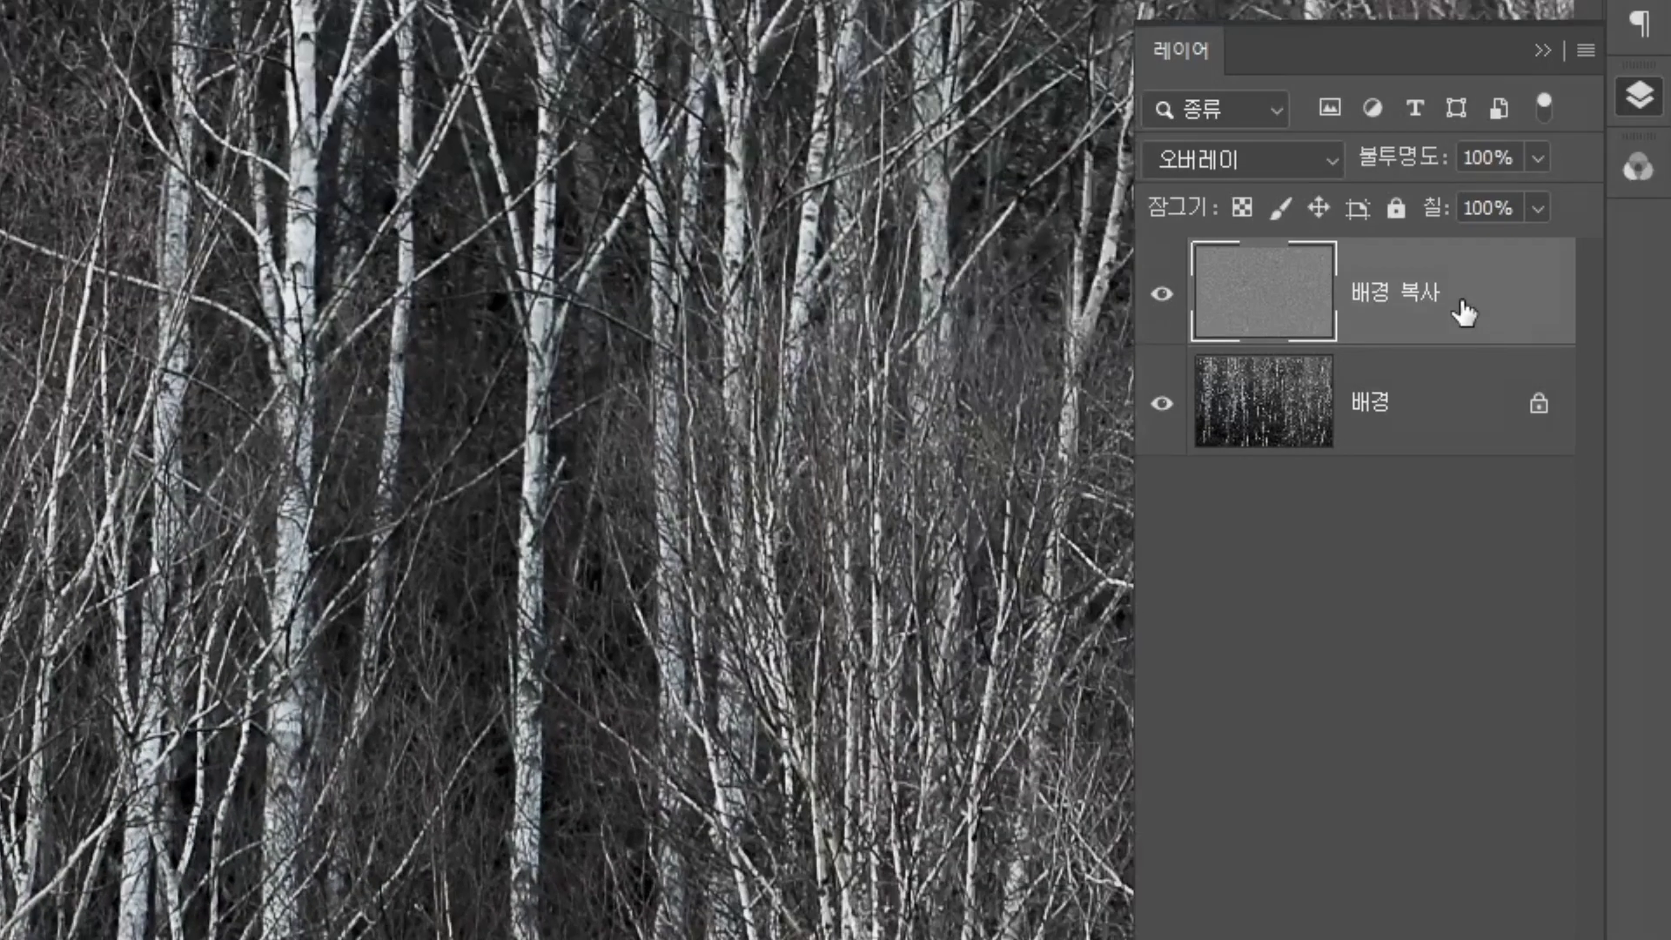
Step: Flatten the birch forest image, merging the Overlay High Pass layer into the background
key("ctrl+minus")
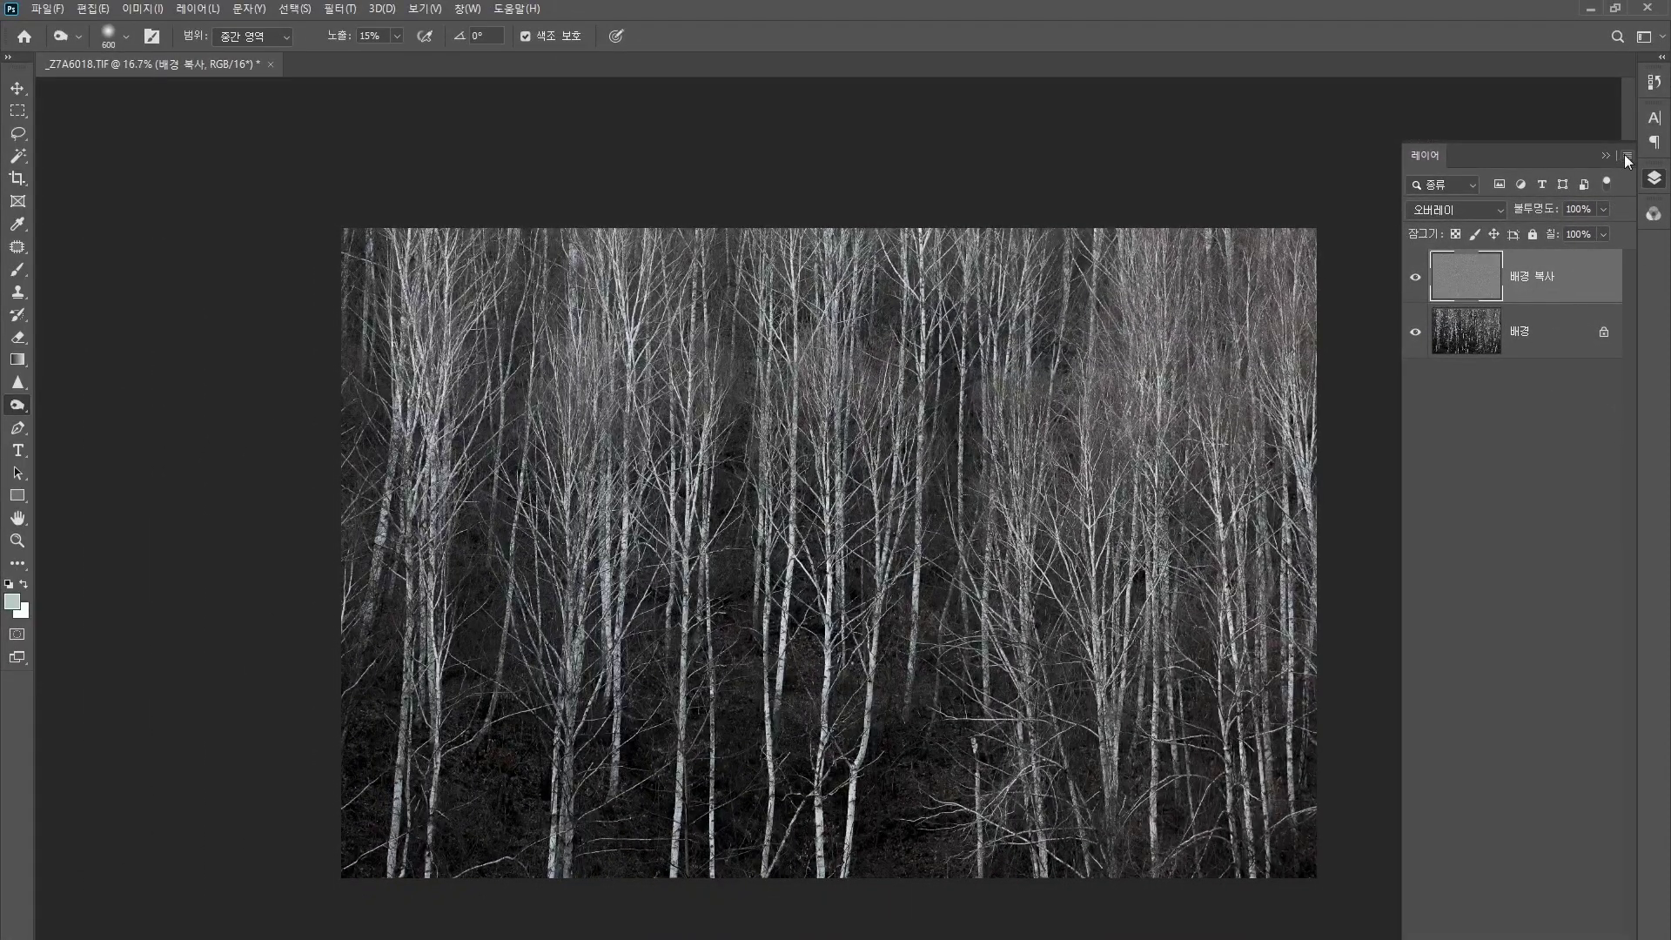
left_click(1627, 156)
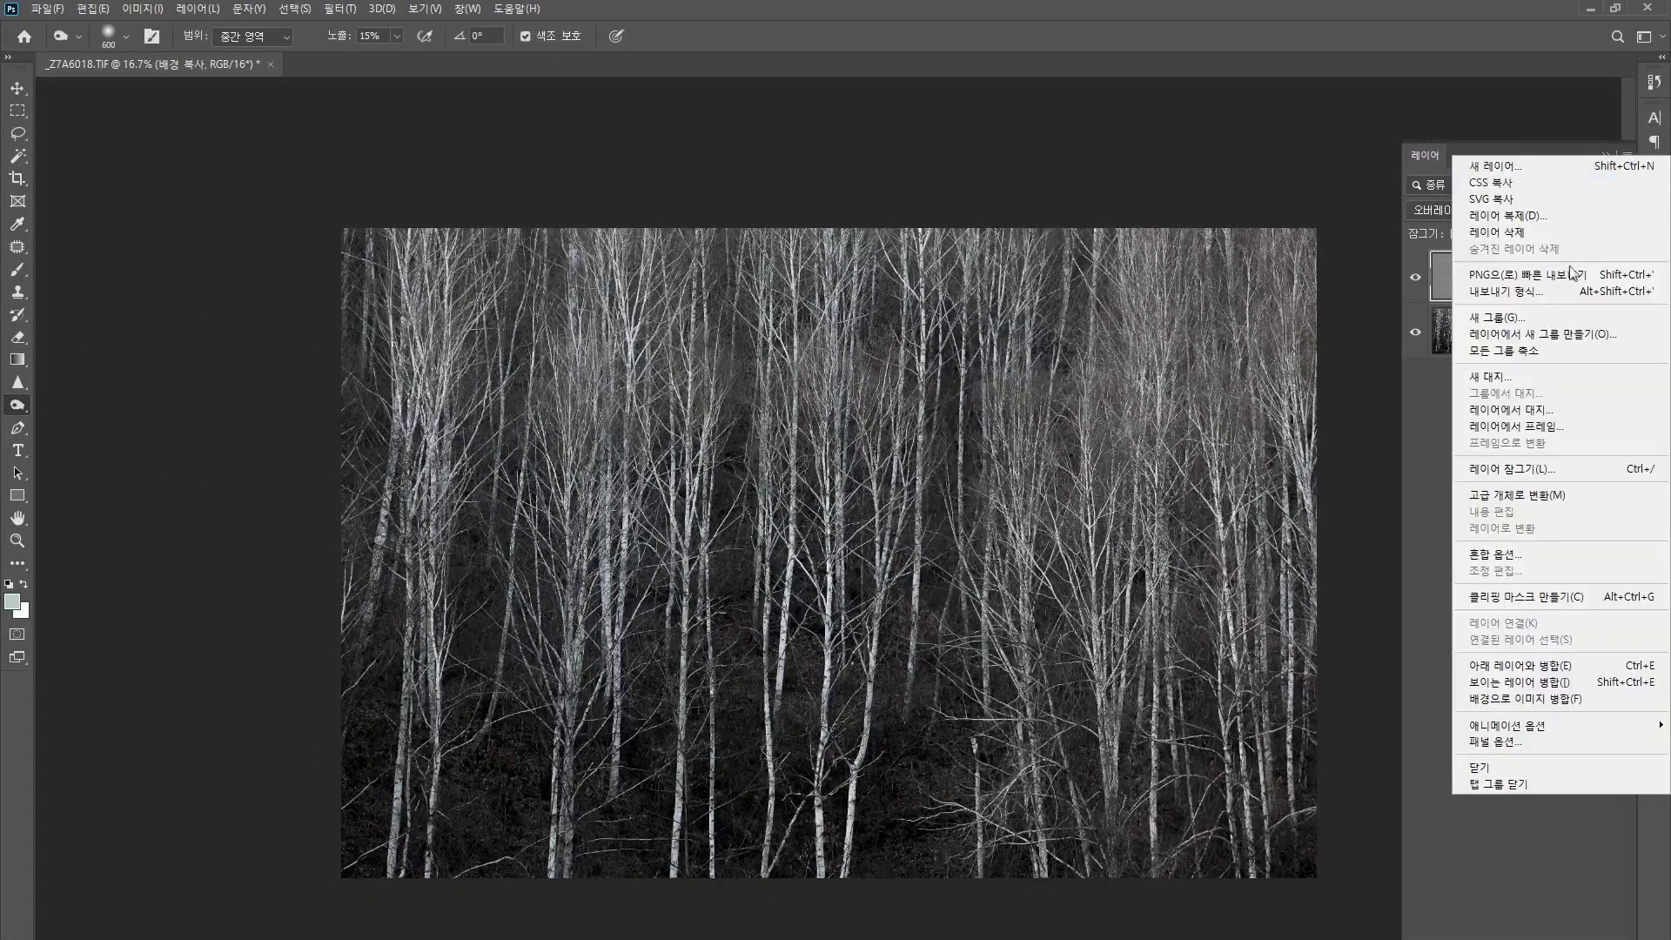
left_click(1541, 702)
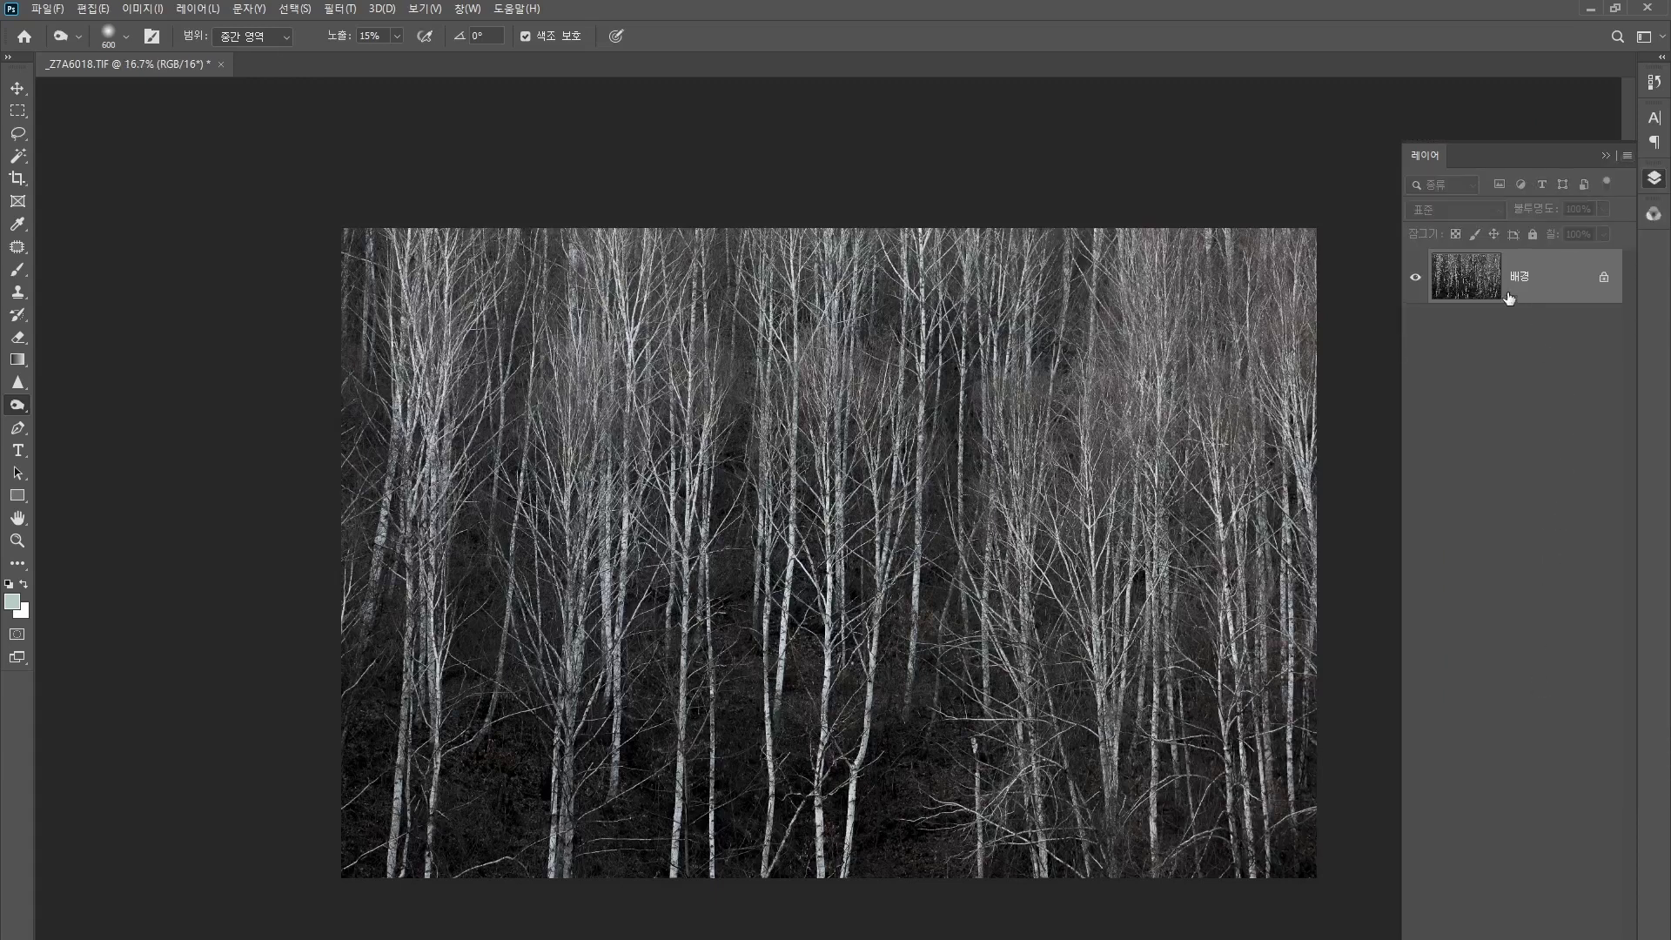
left_click(1606, 156)
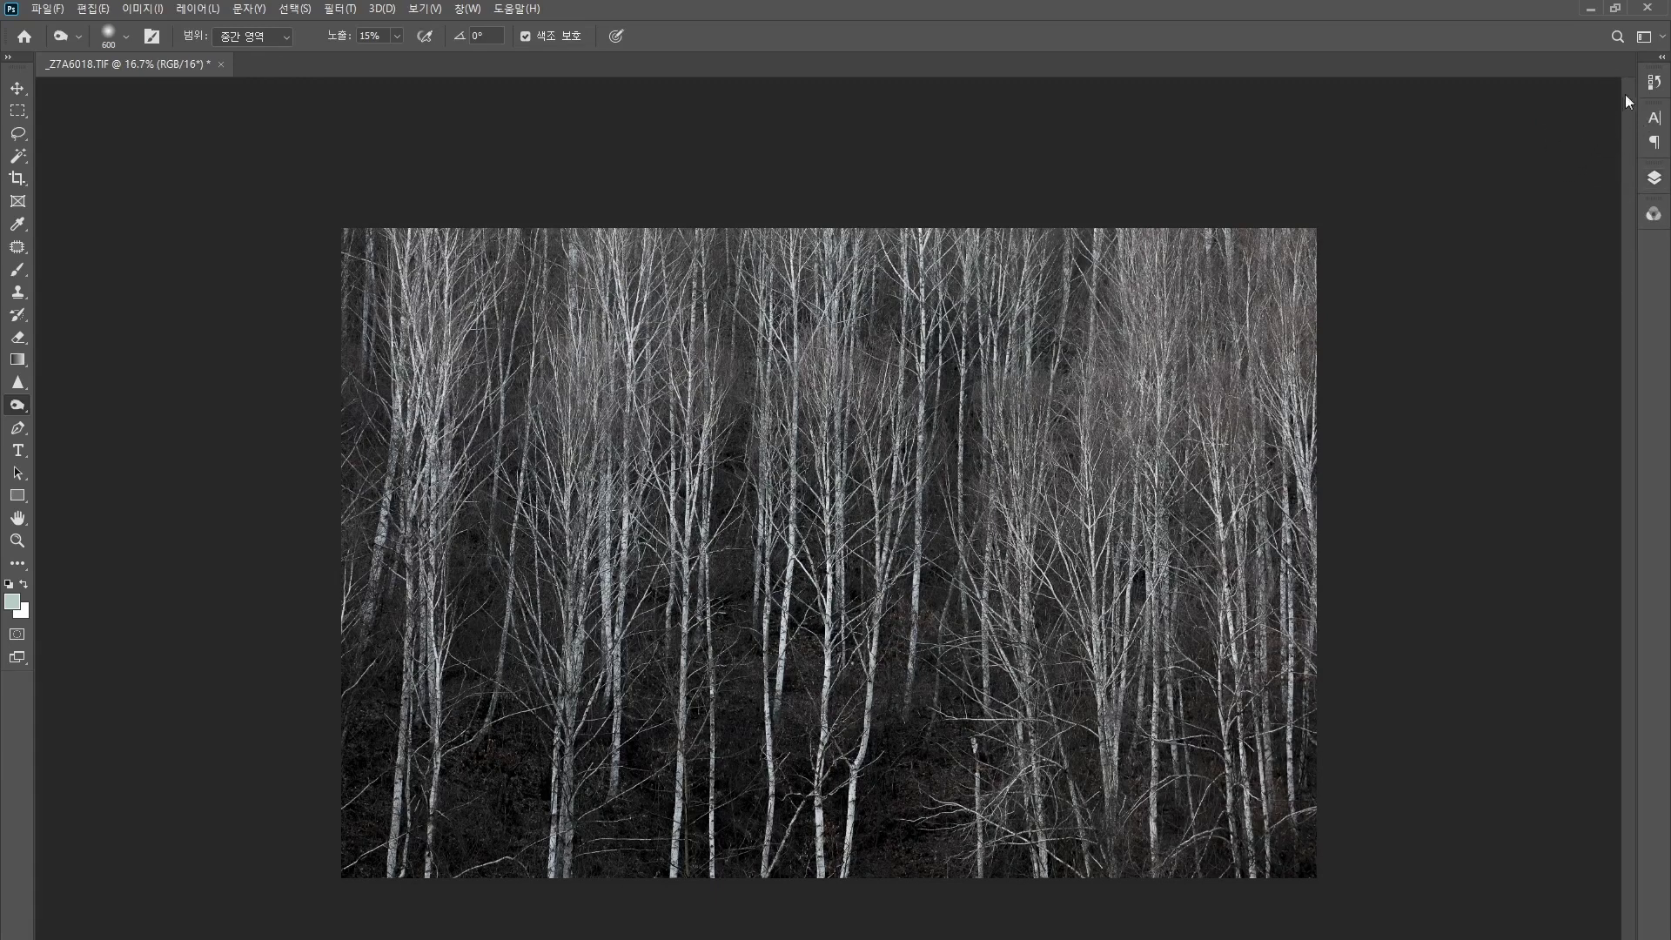
Step: Compare the original opening snapshot with the flattened final state in the edit history
left_click(1652, 87)
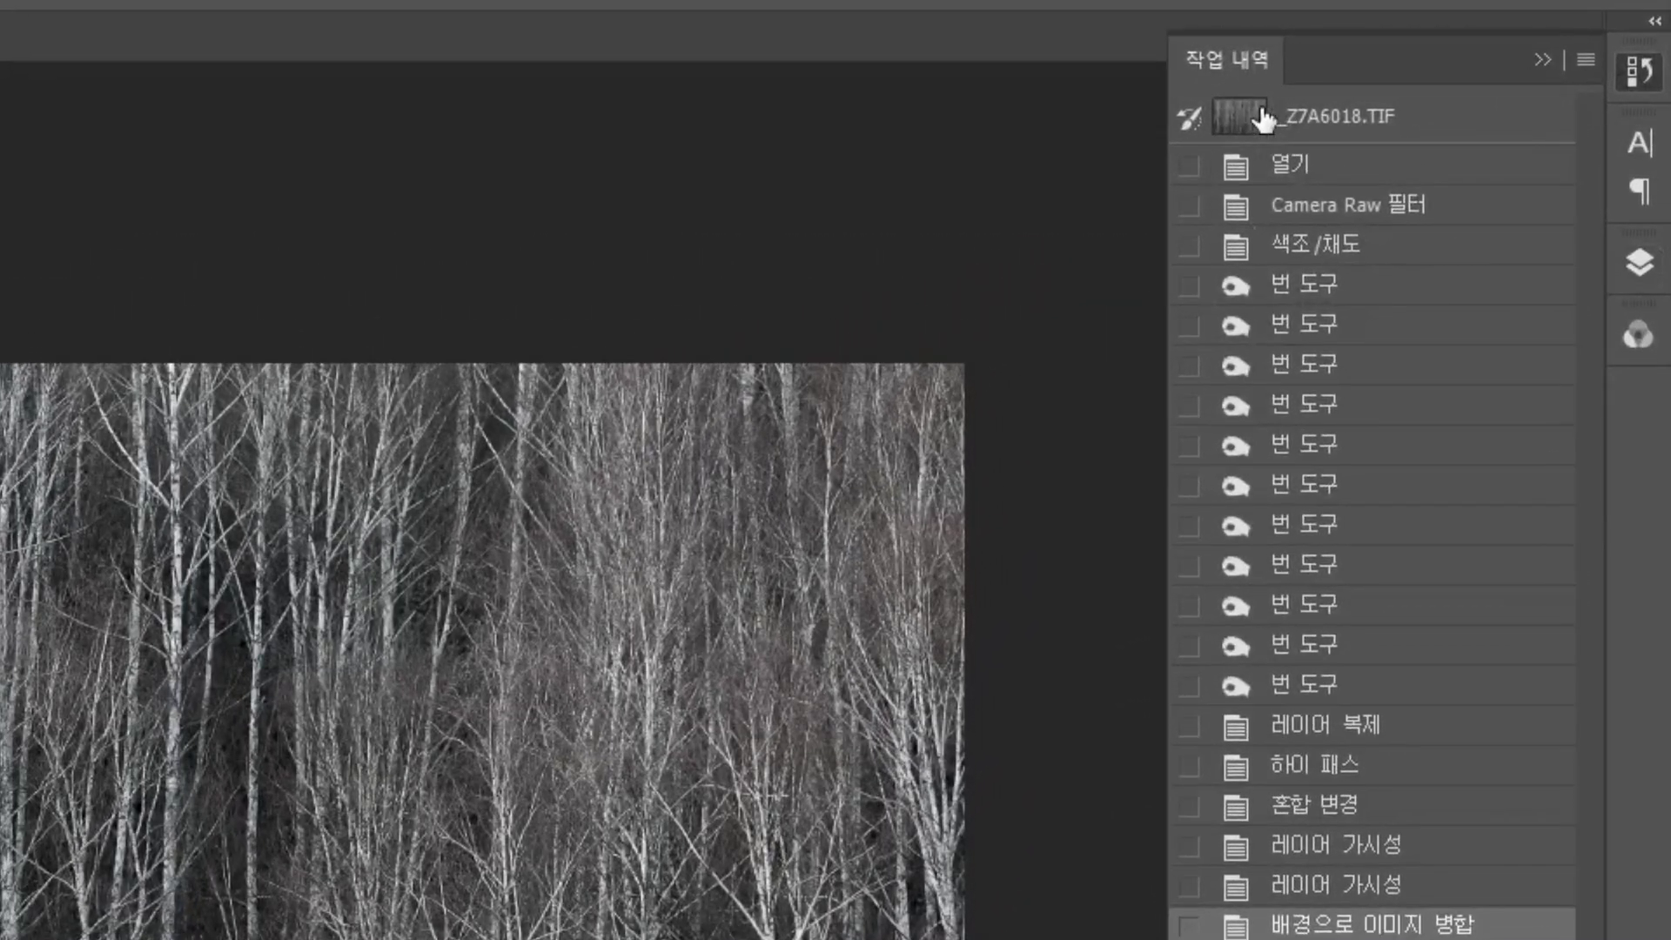
left_click(1315, 131)
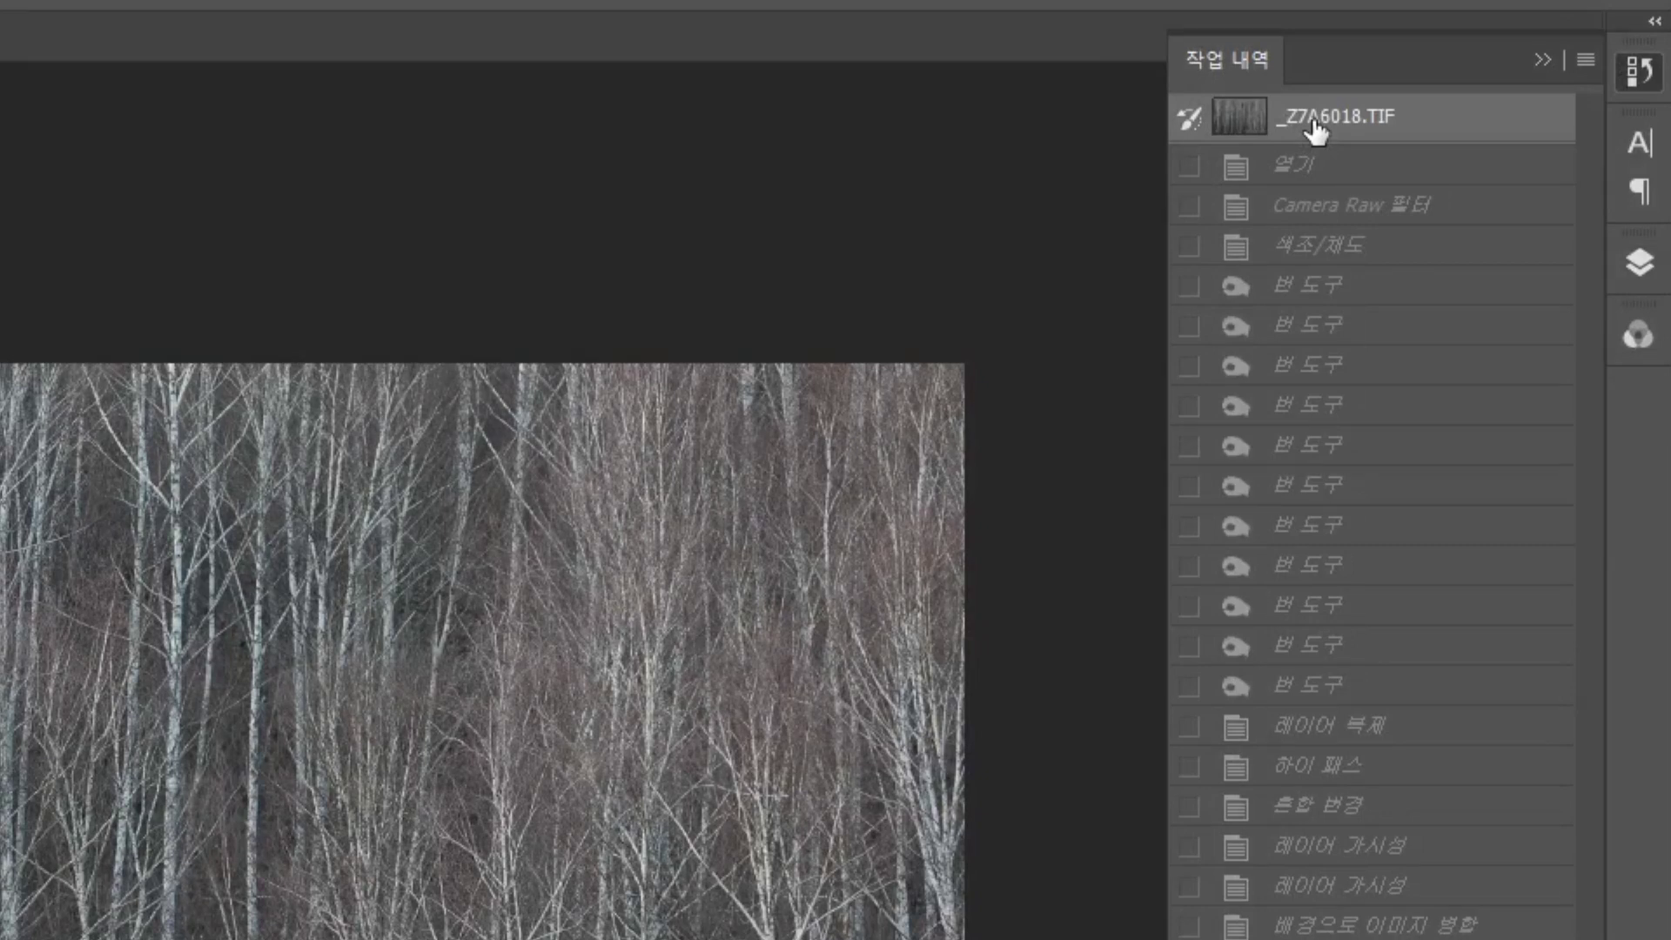
left_click(1345, 926)
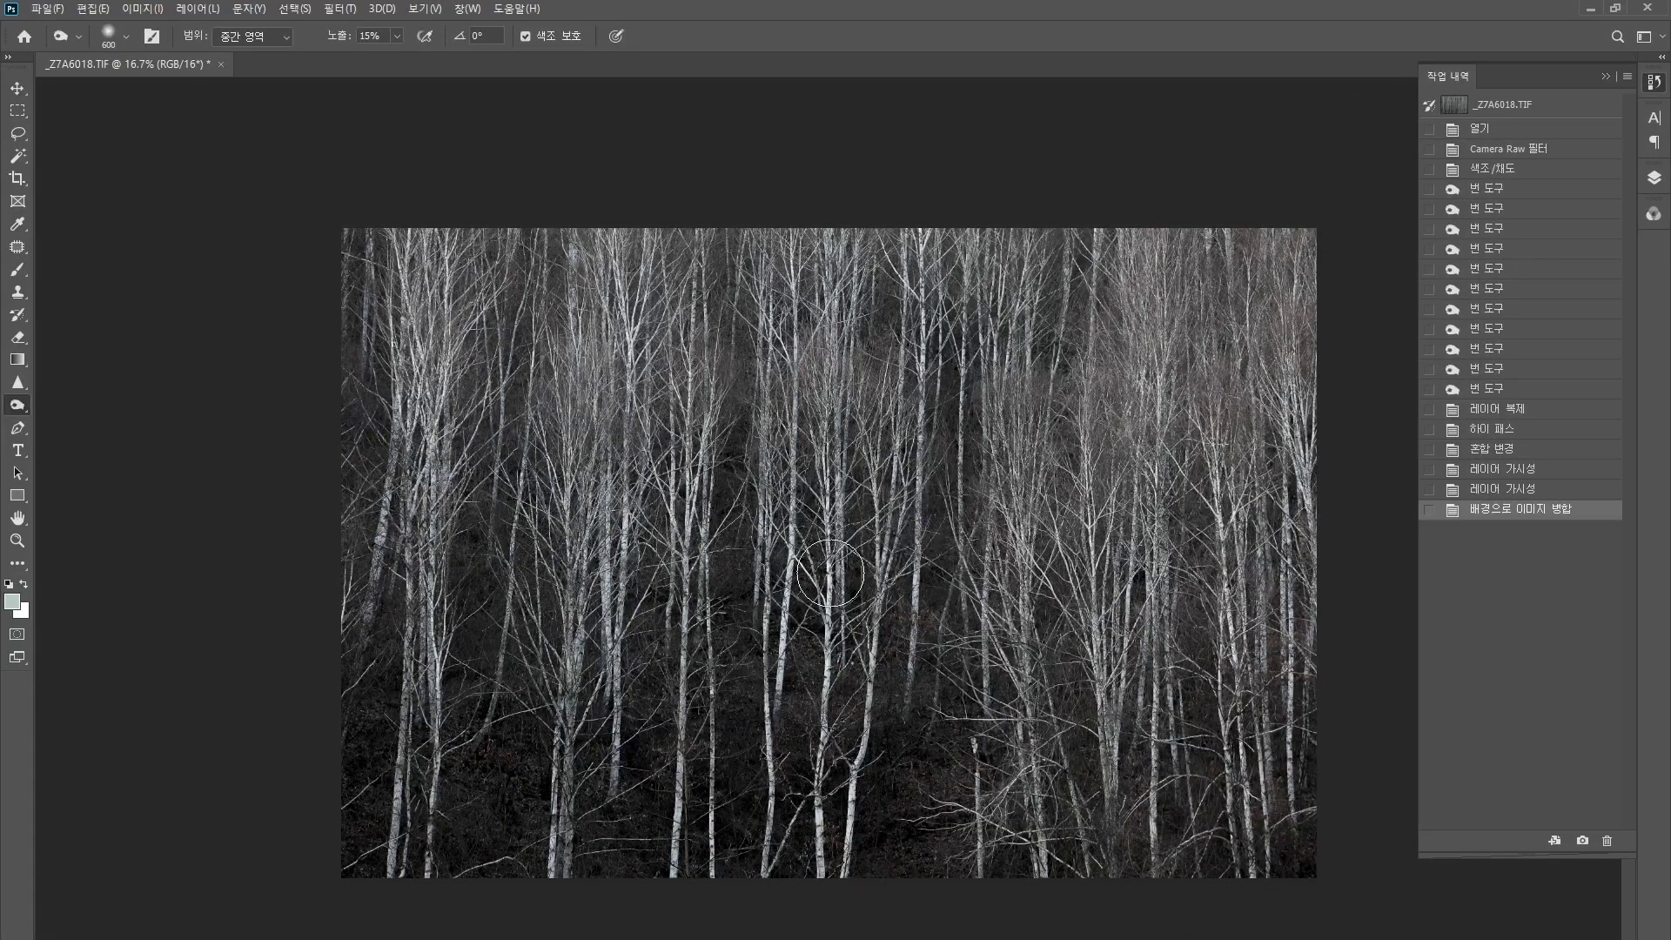
Step: Switch to the rock photo in Digital Photo Professional and set its picture style to Landscape (풍경)
key("alt+Tab")
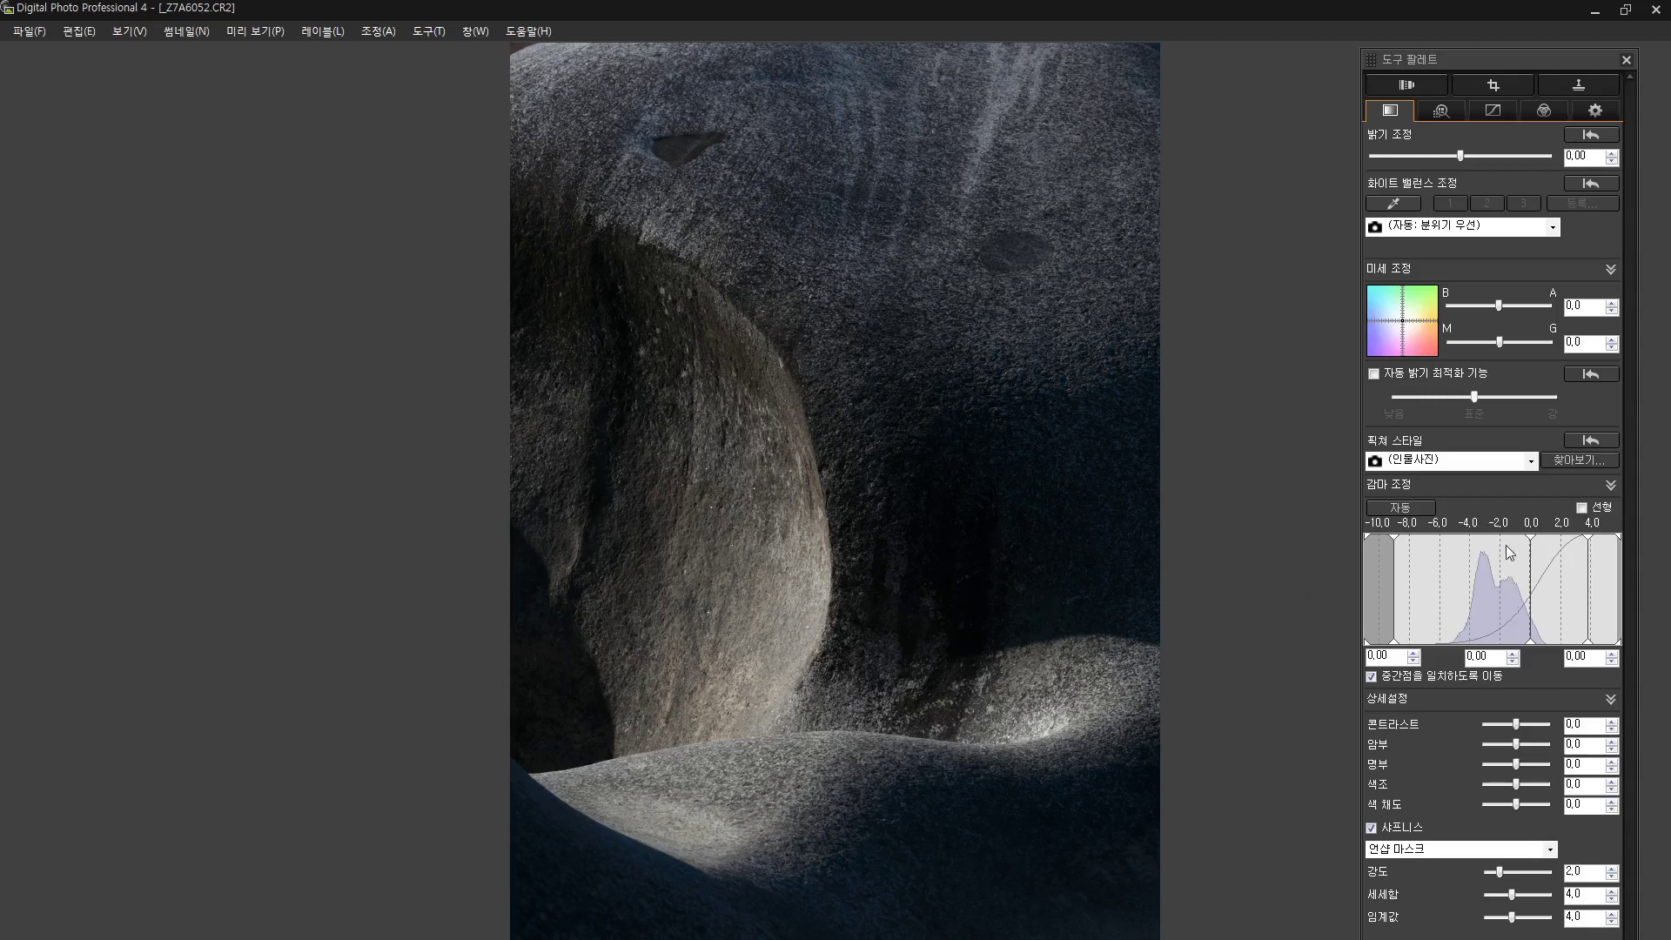
left_click(1521, 466)
left_click(1484, 540)
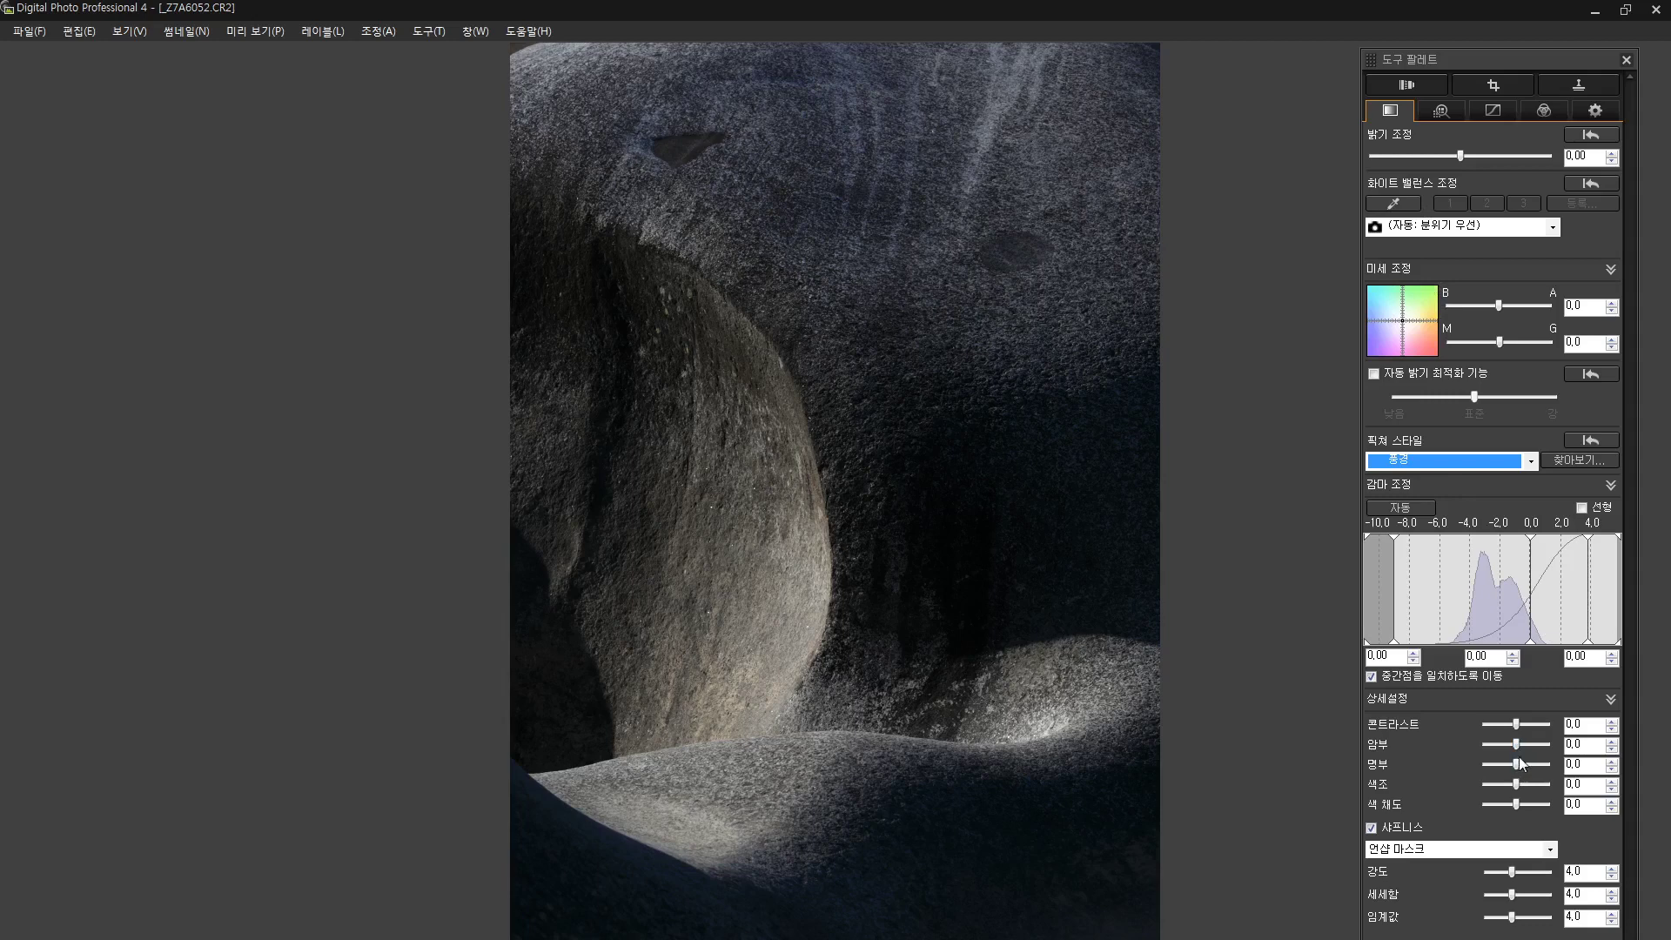
Step: Set the rock photo's shadows to -2.0 and highlights to 3.0
left_click_drag(1517, 745, 1509, 746)
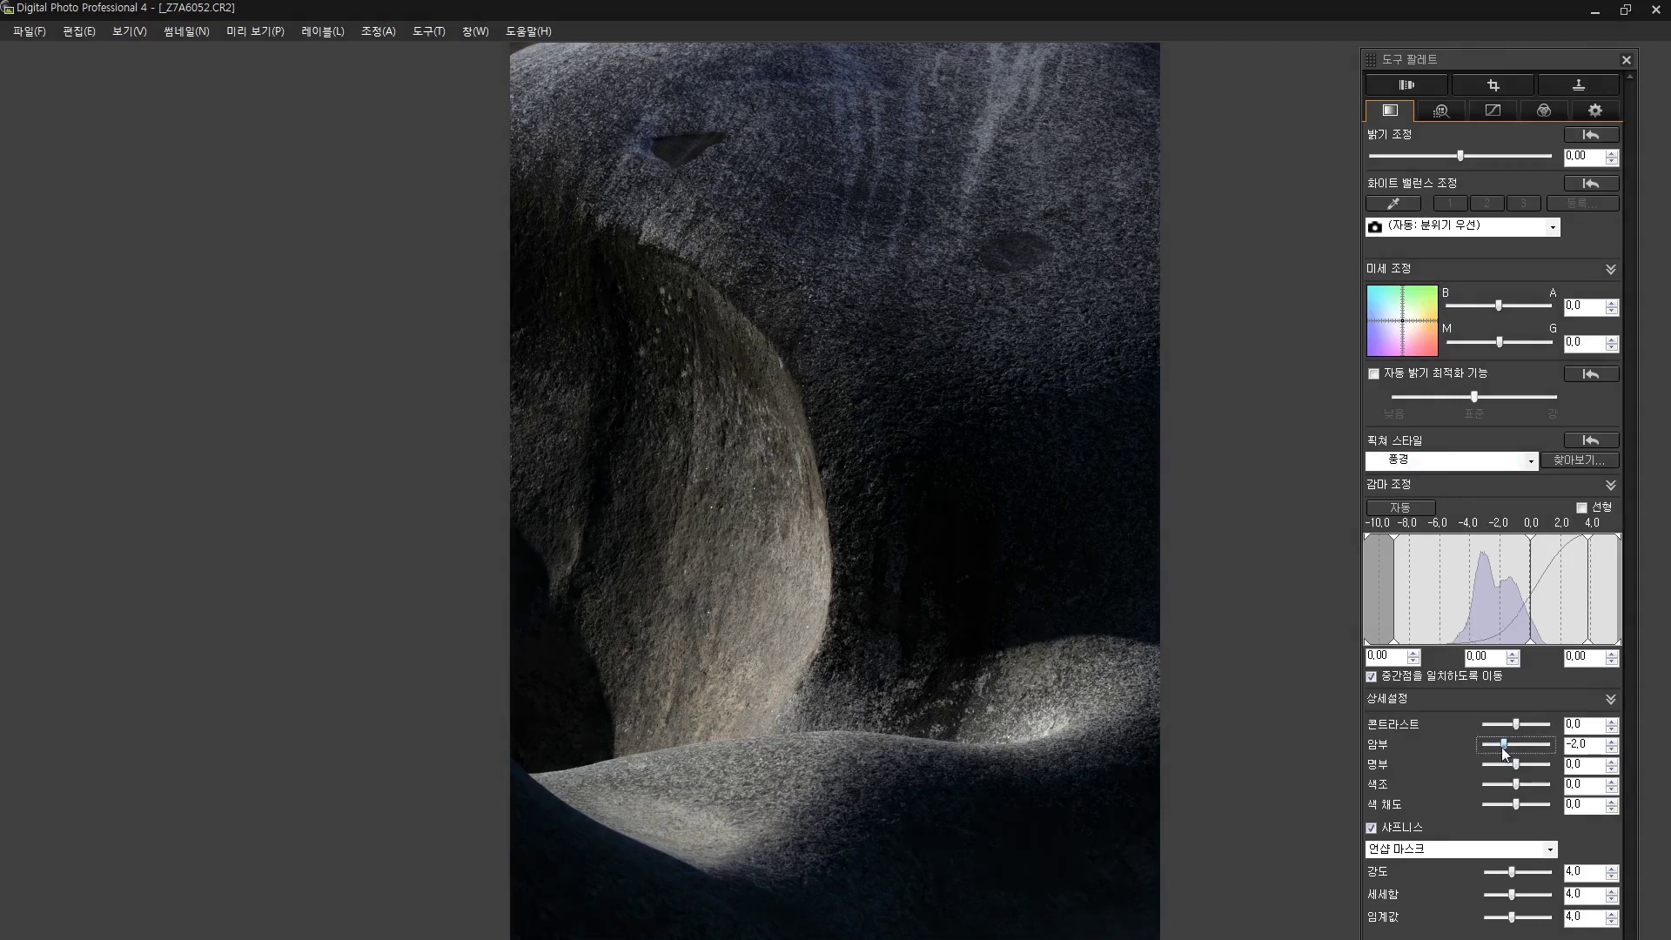
left_click(1518, 765)
left_click_drag(1520, 767, 1530, 767)
left_click_drag(1528, 761, 1533, 762)
Step: Change the white balance to colour temperature (색 온도), cool the rock photo to 4000 K, and warm it again
left_click(1452, 228)
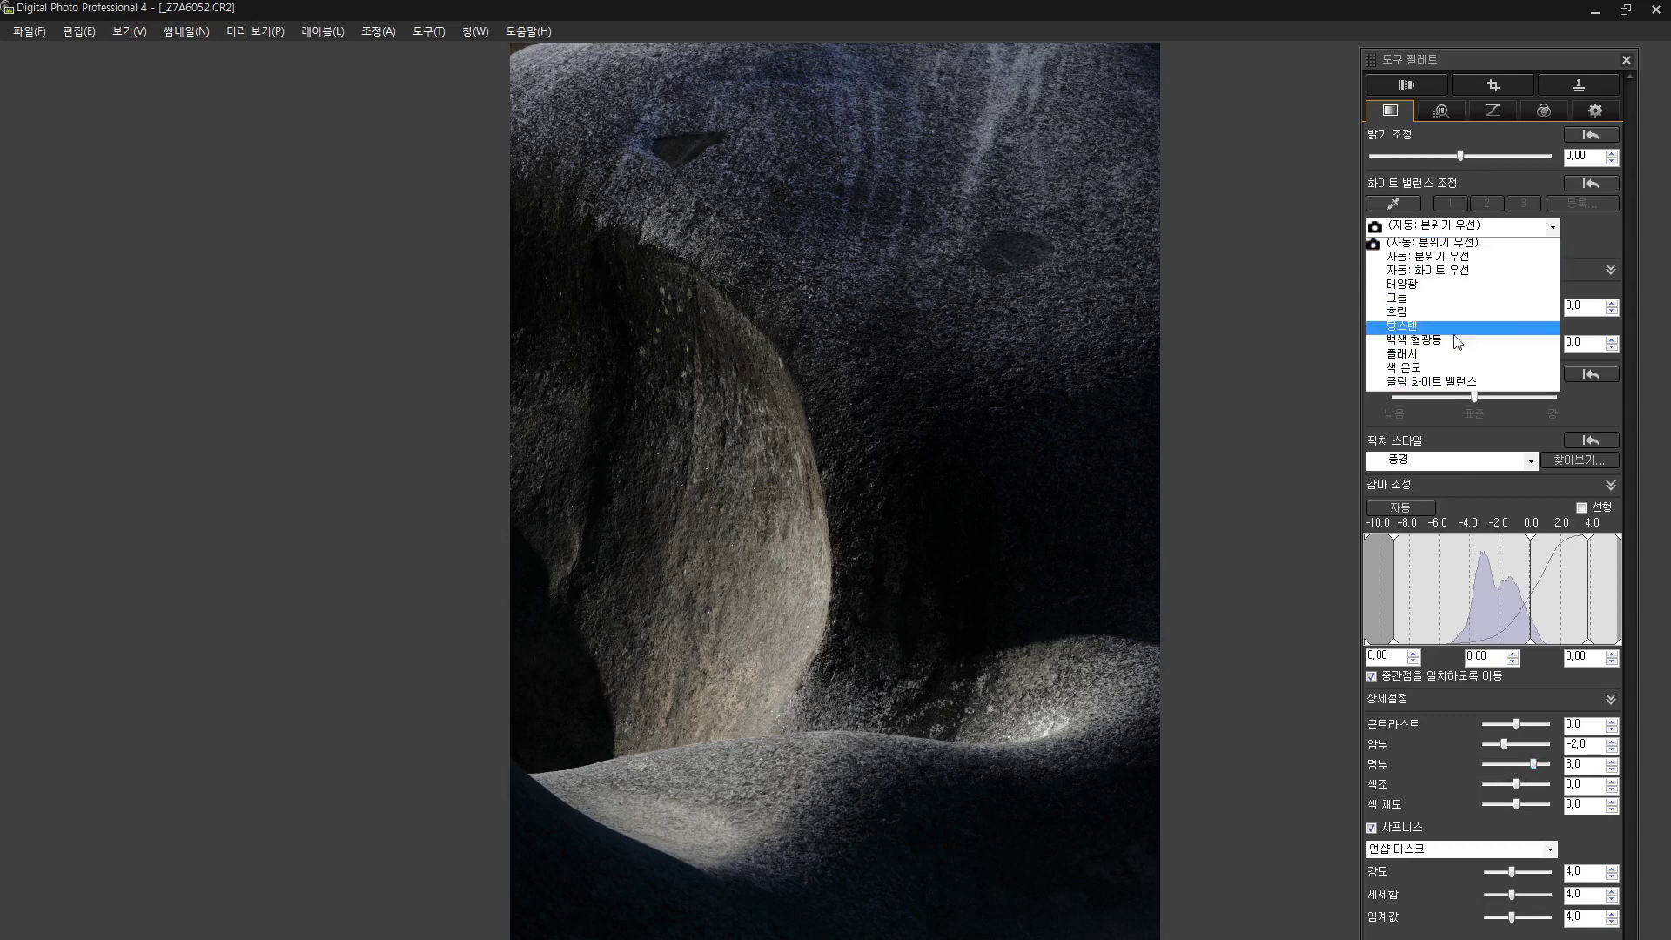
left_click(1452, 367)
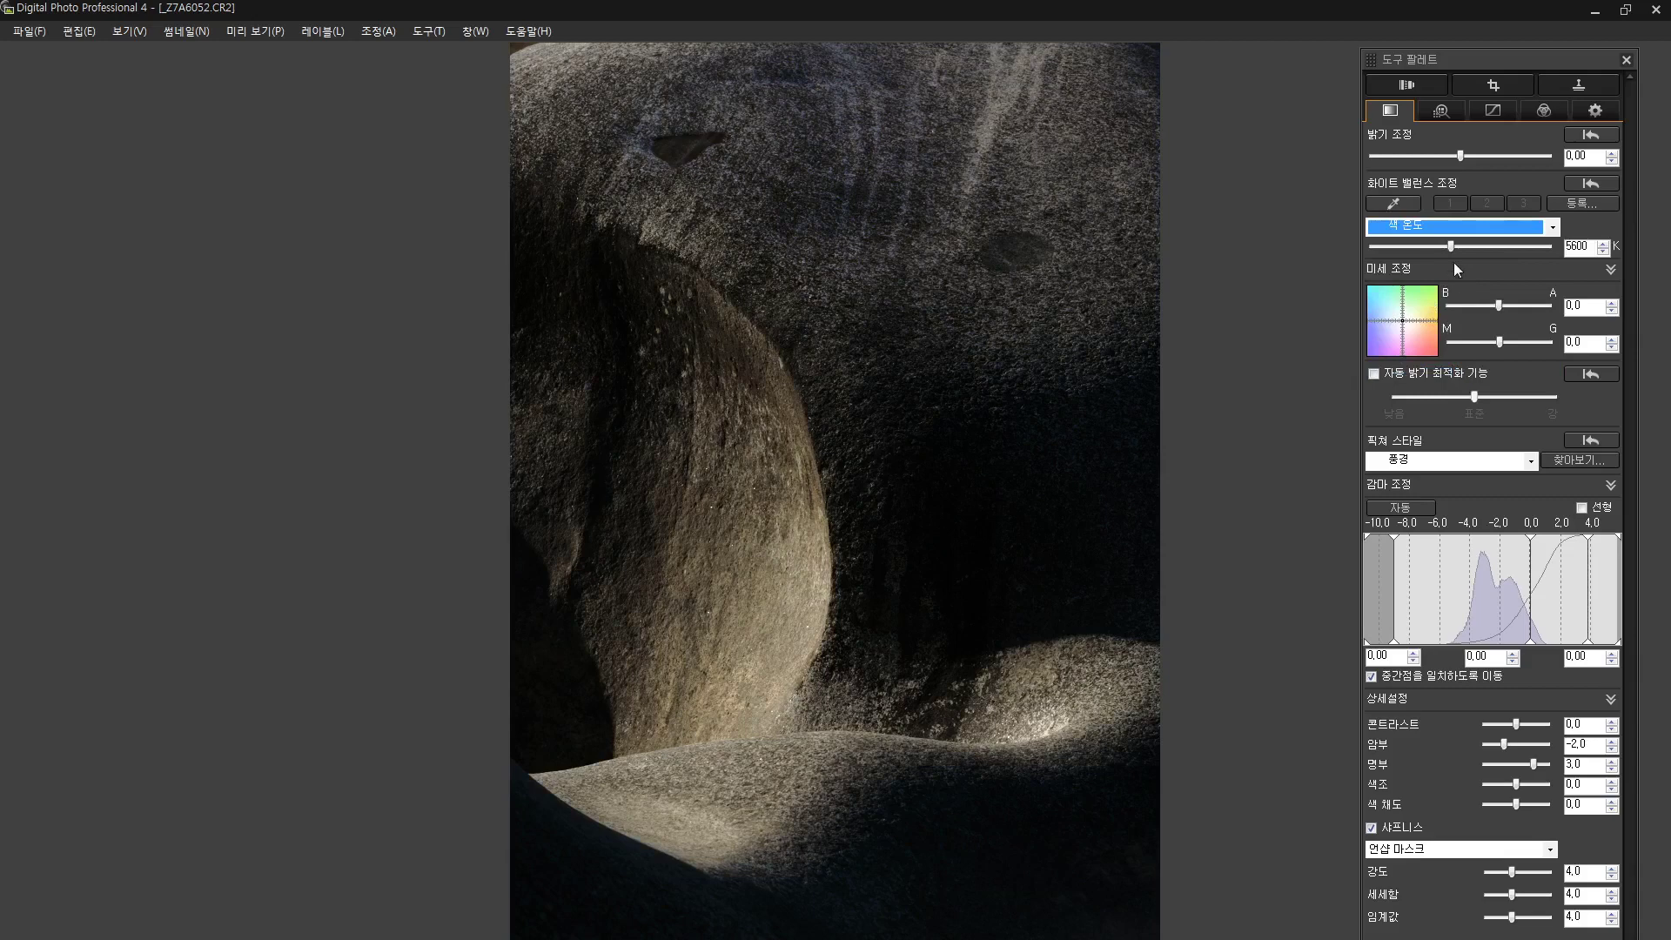
left_click_drag(1451, 247, 1420, 252)
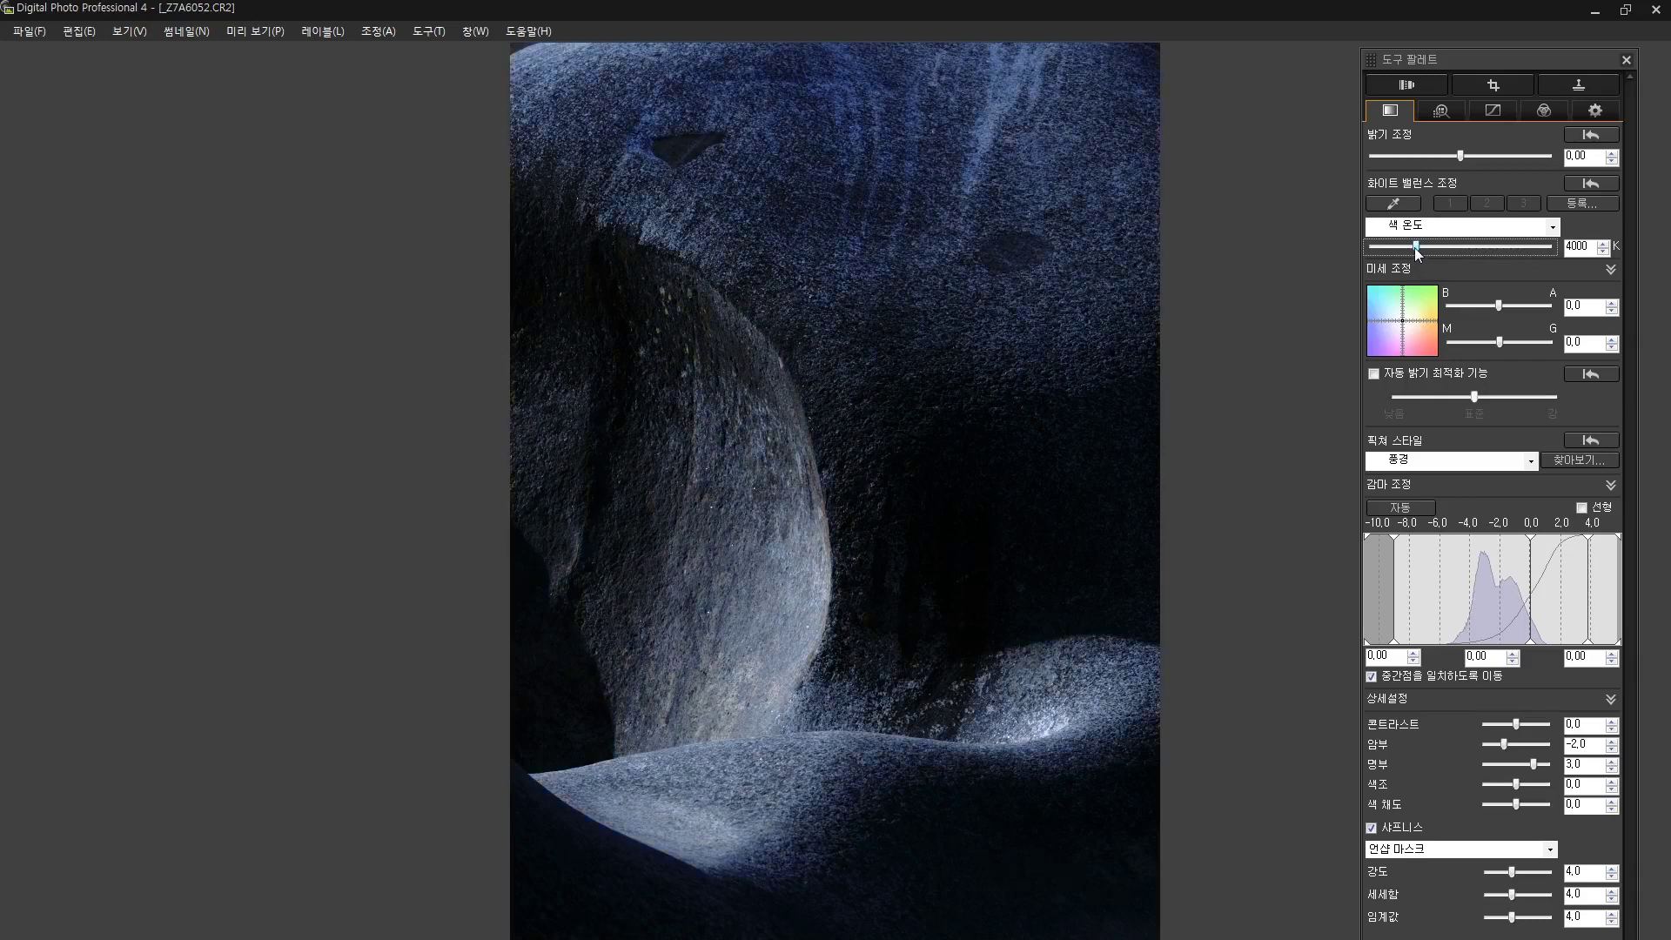
left_click_drag(1423, 249, 1415, 249)
left_click_drag(1415, 248, 1461, 249)
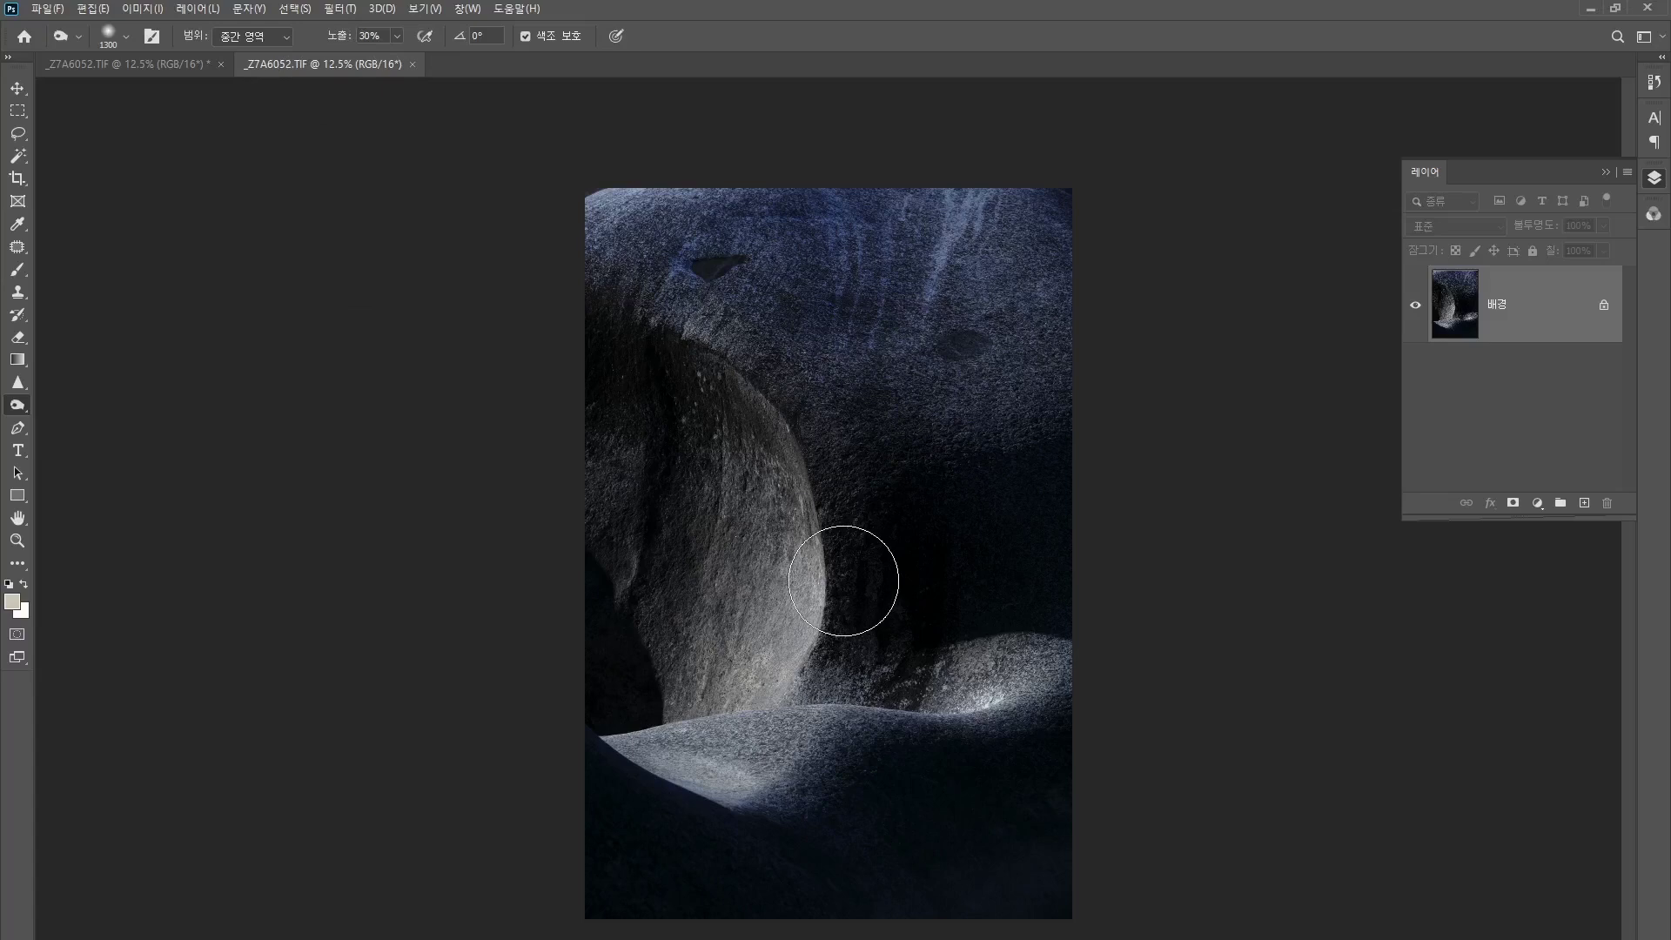
Step: Select the entire warm-toned version of _Z7A6052.TIF and copy it
left_click(186, 68)
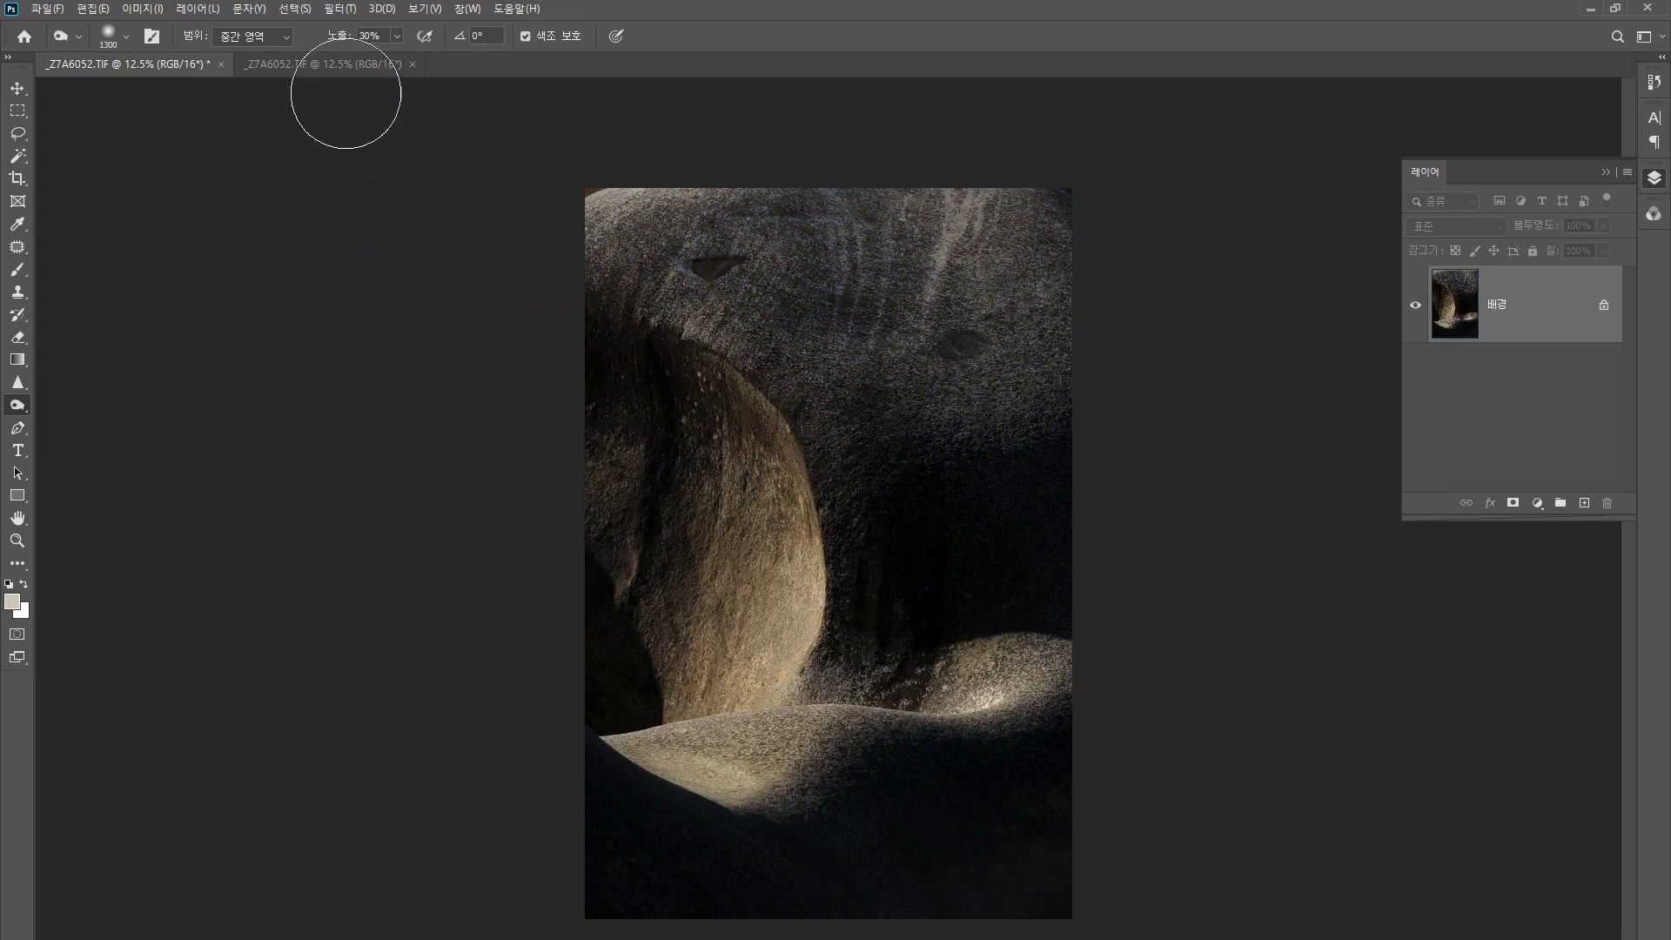
mouse_move(369, 97)
left_mouse_down()
mouse_move(765, 343)
mouse_move(1044, 280)
mouse_move(653, 223)
mouse_move(995, 372)
left_mouse_up()
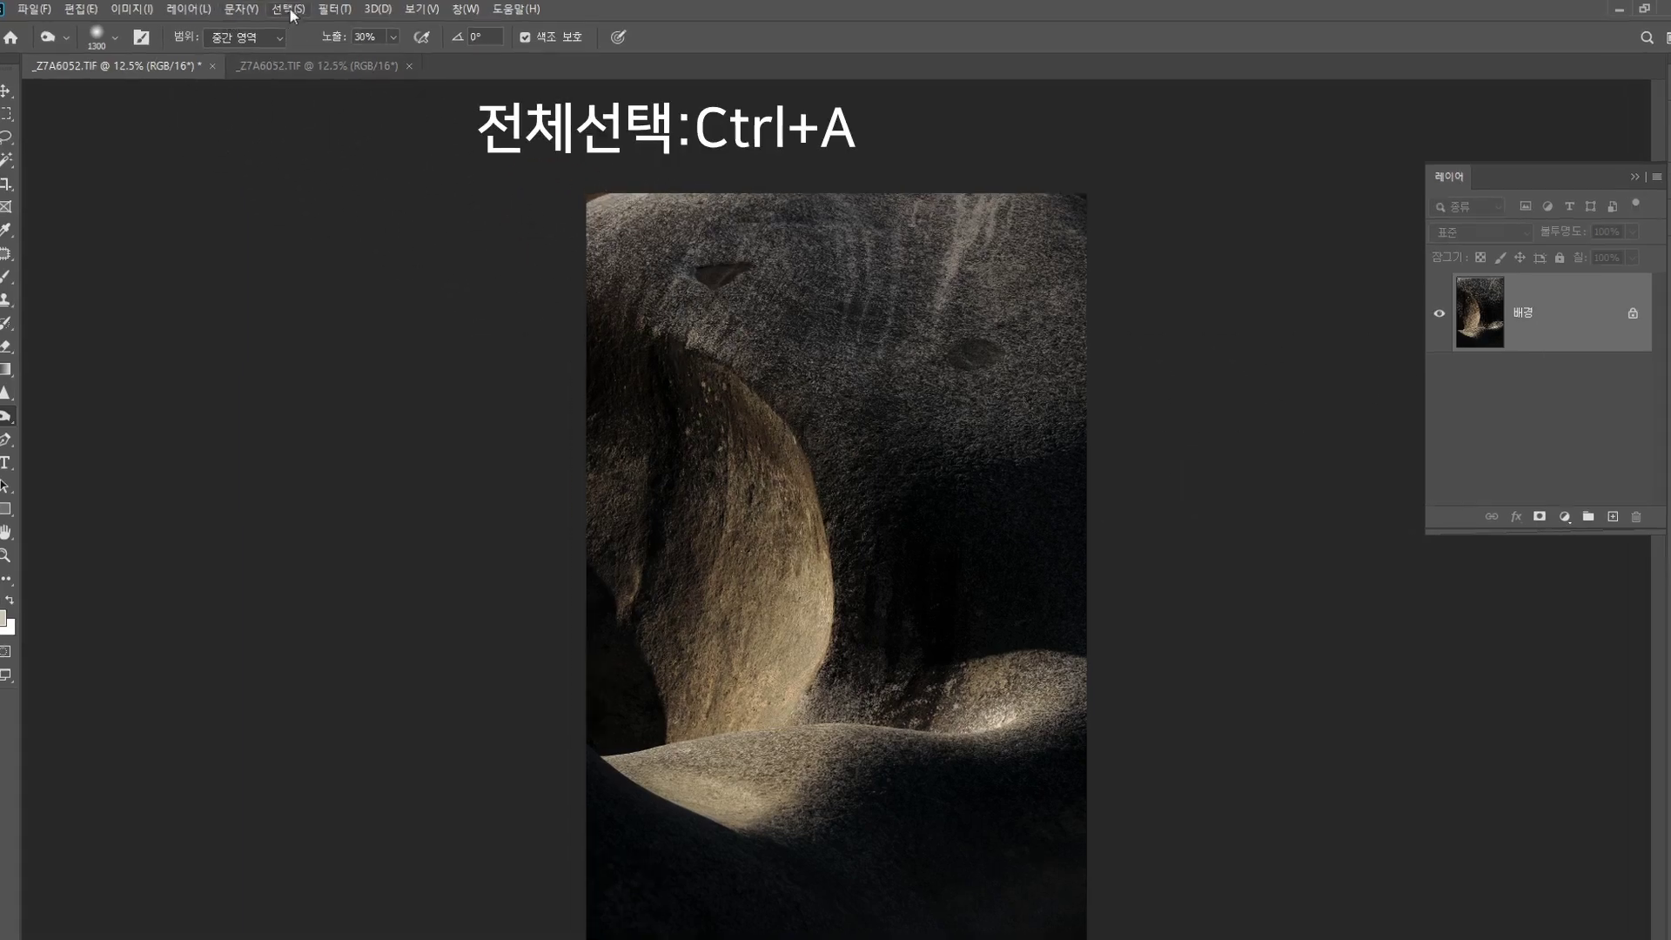
left_click(289, 11)
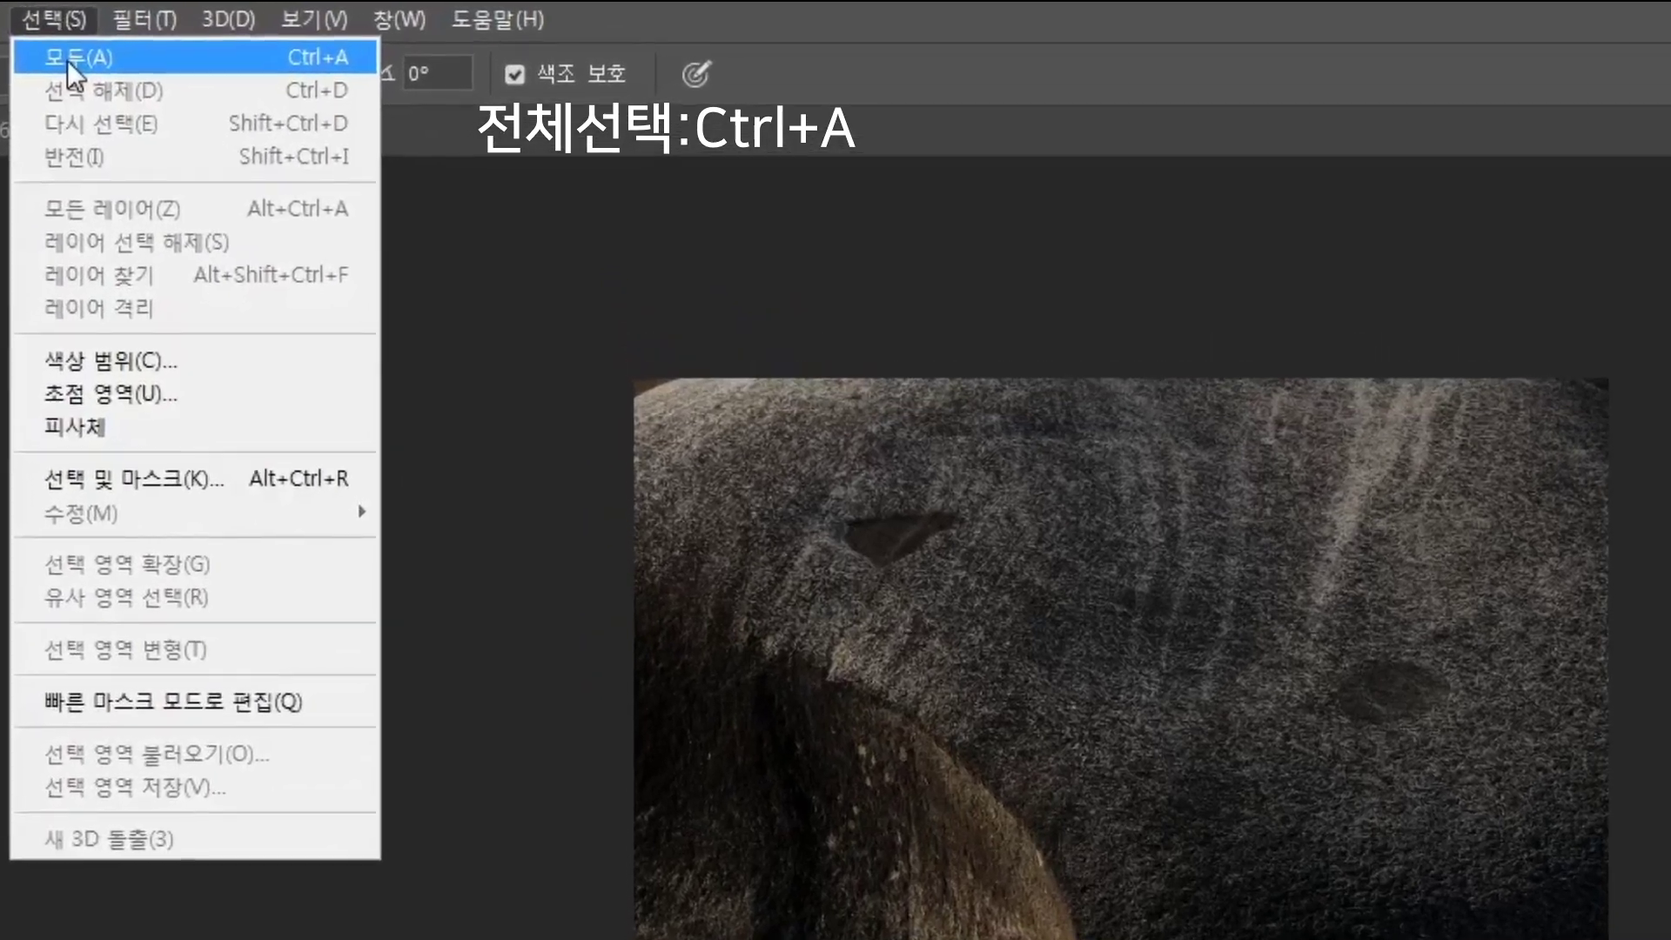
left_click(66, 60)
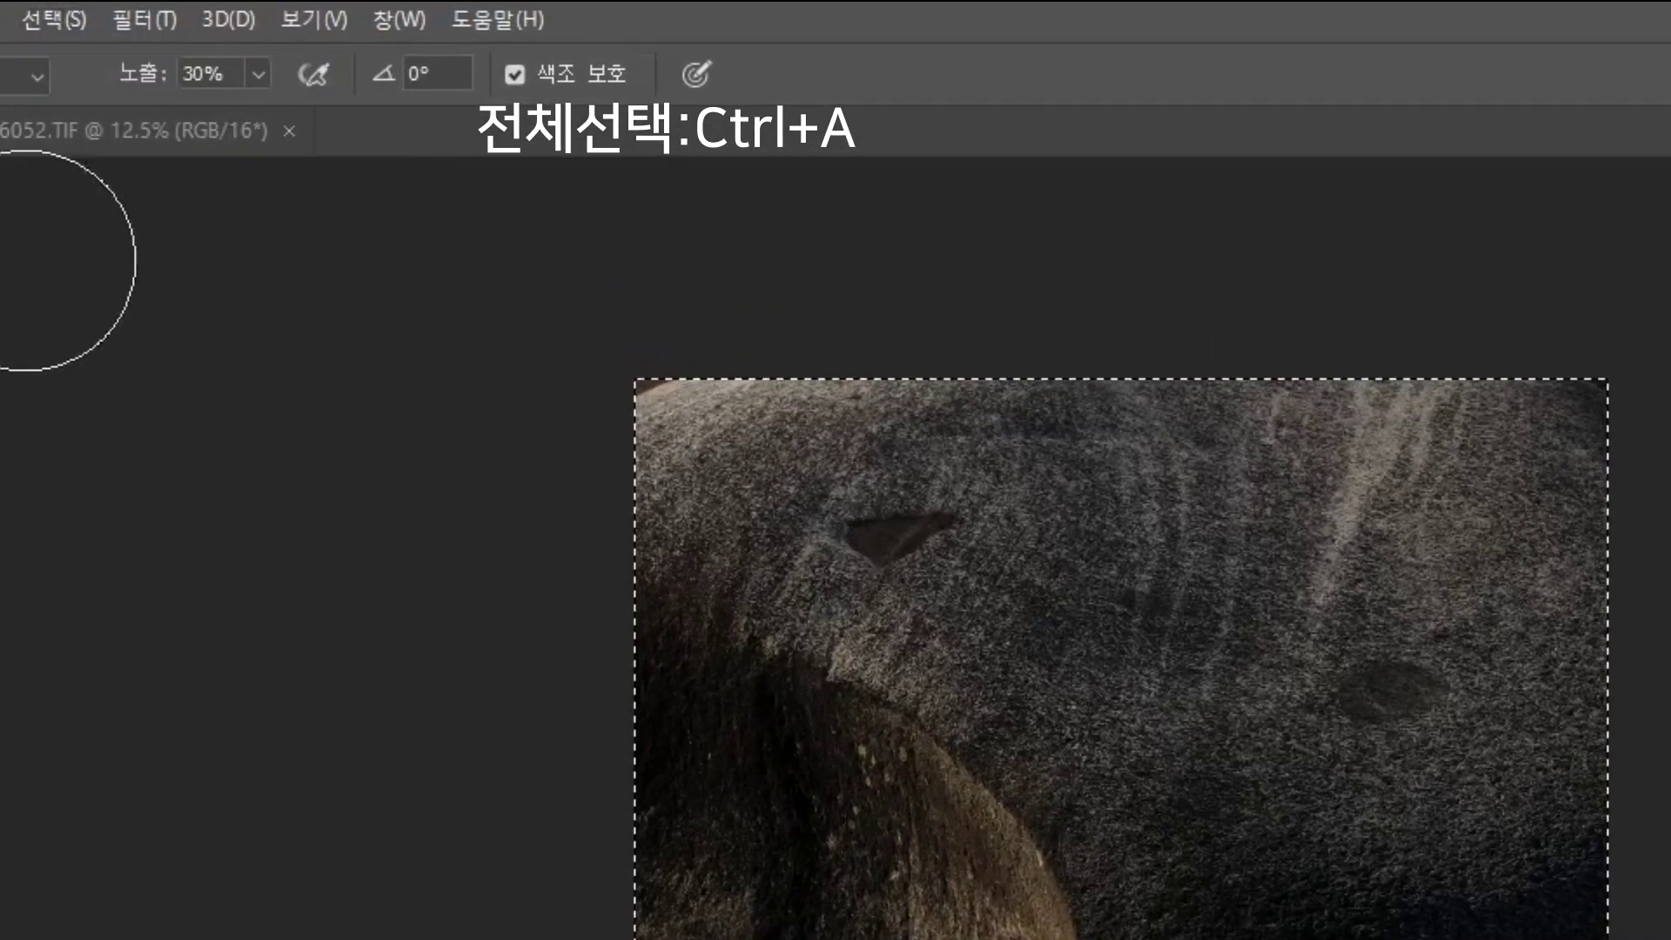
left_click(0, 19)
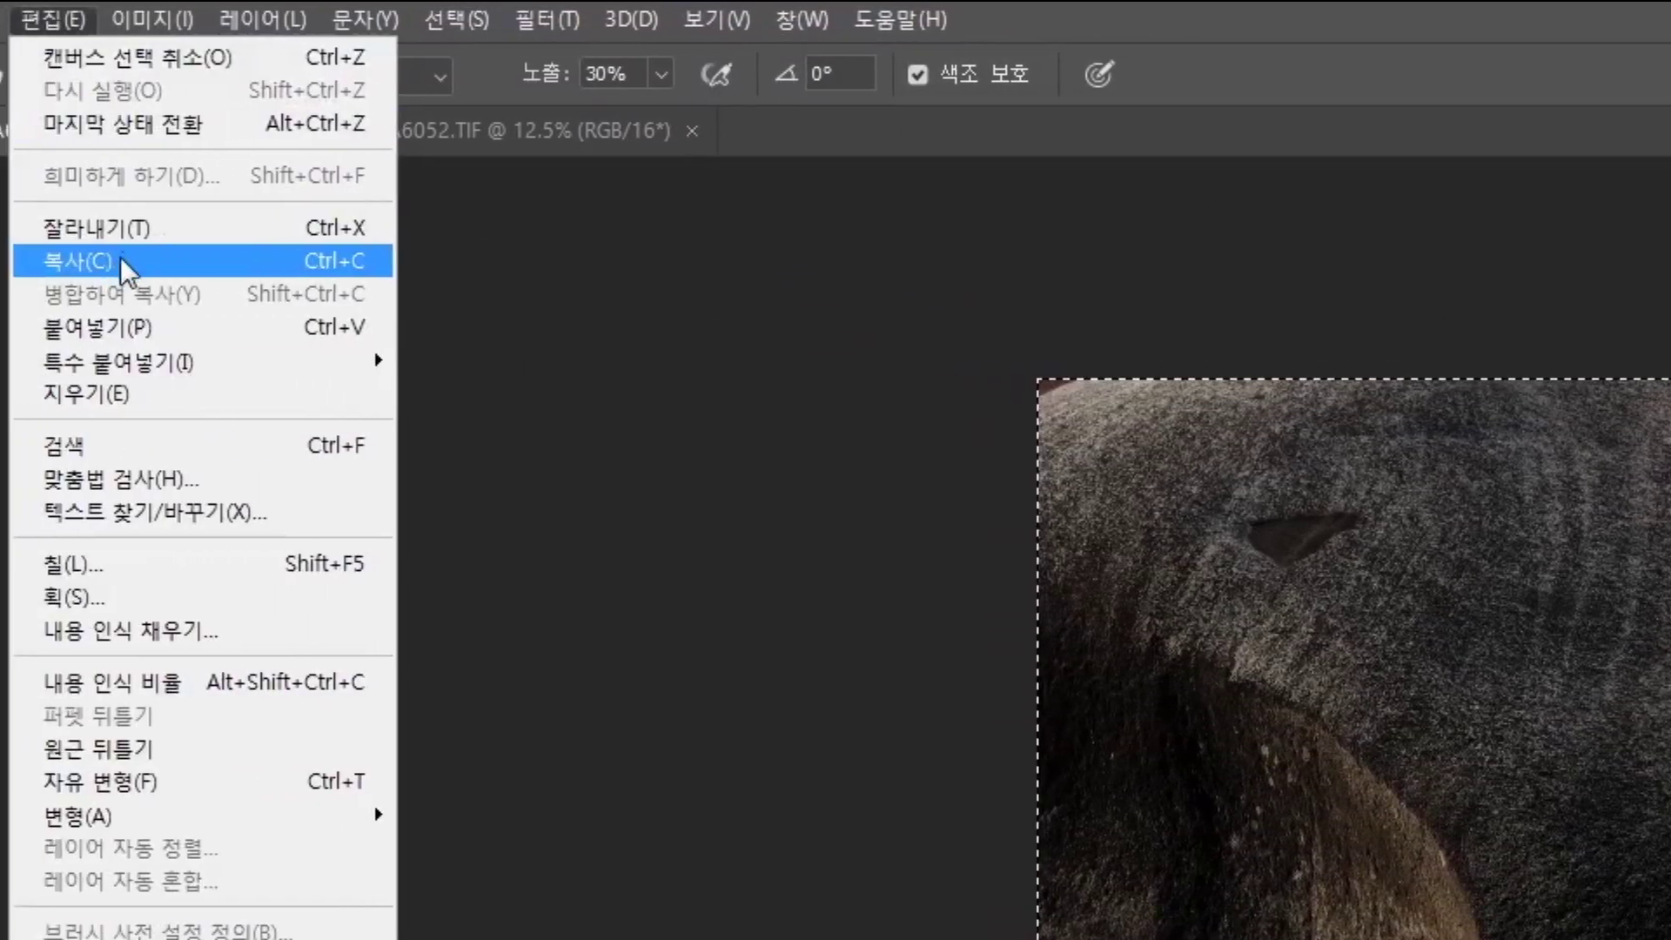
left_click(0, 253)
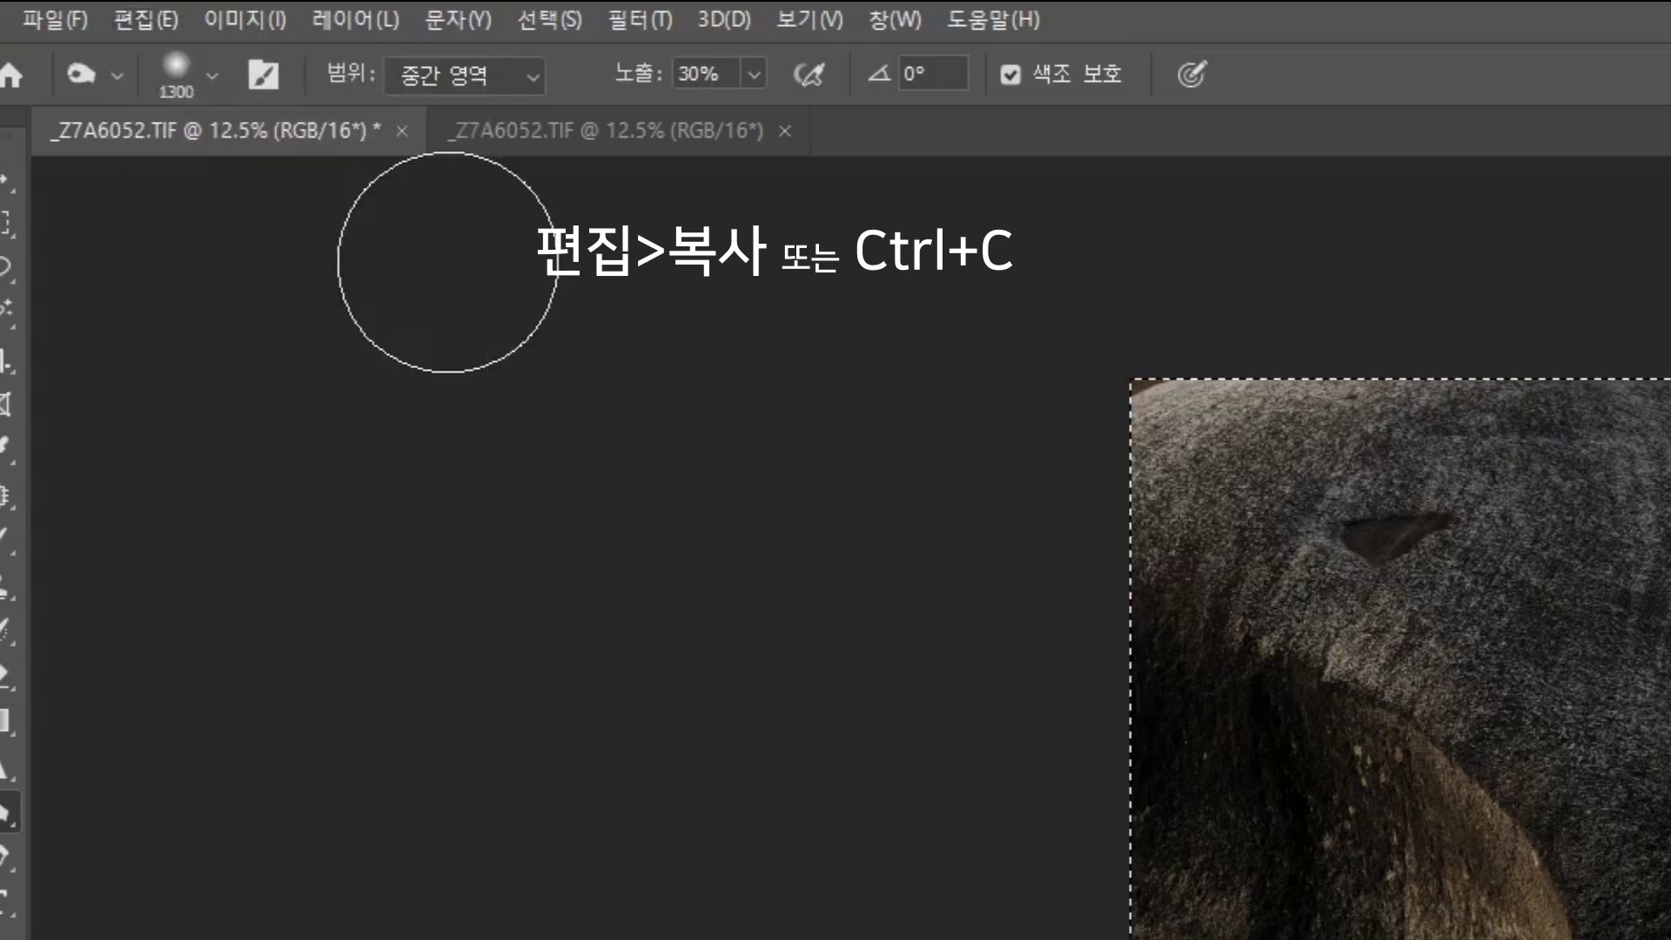
Step: Close the warm-toned document without saving and paste the copied image over the blue-toned version
left_click(401, 130)
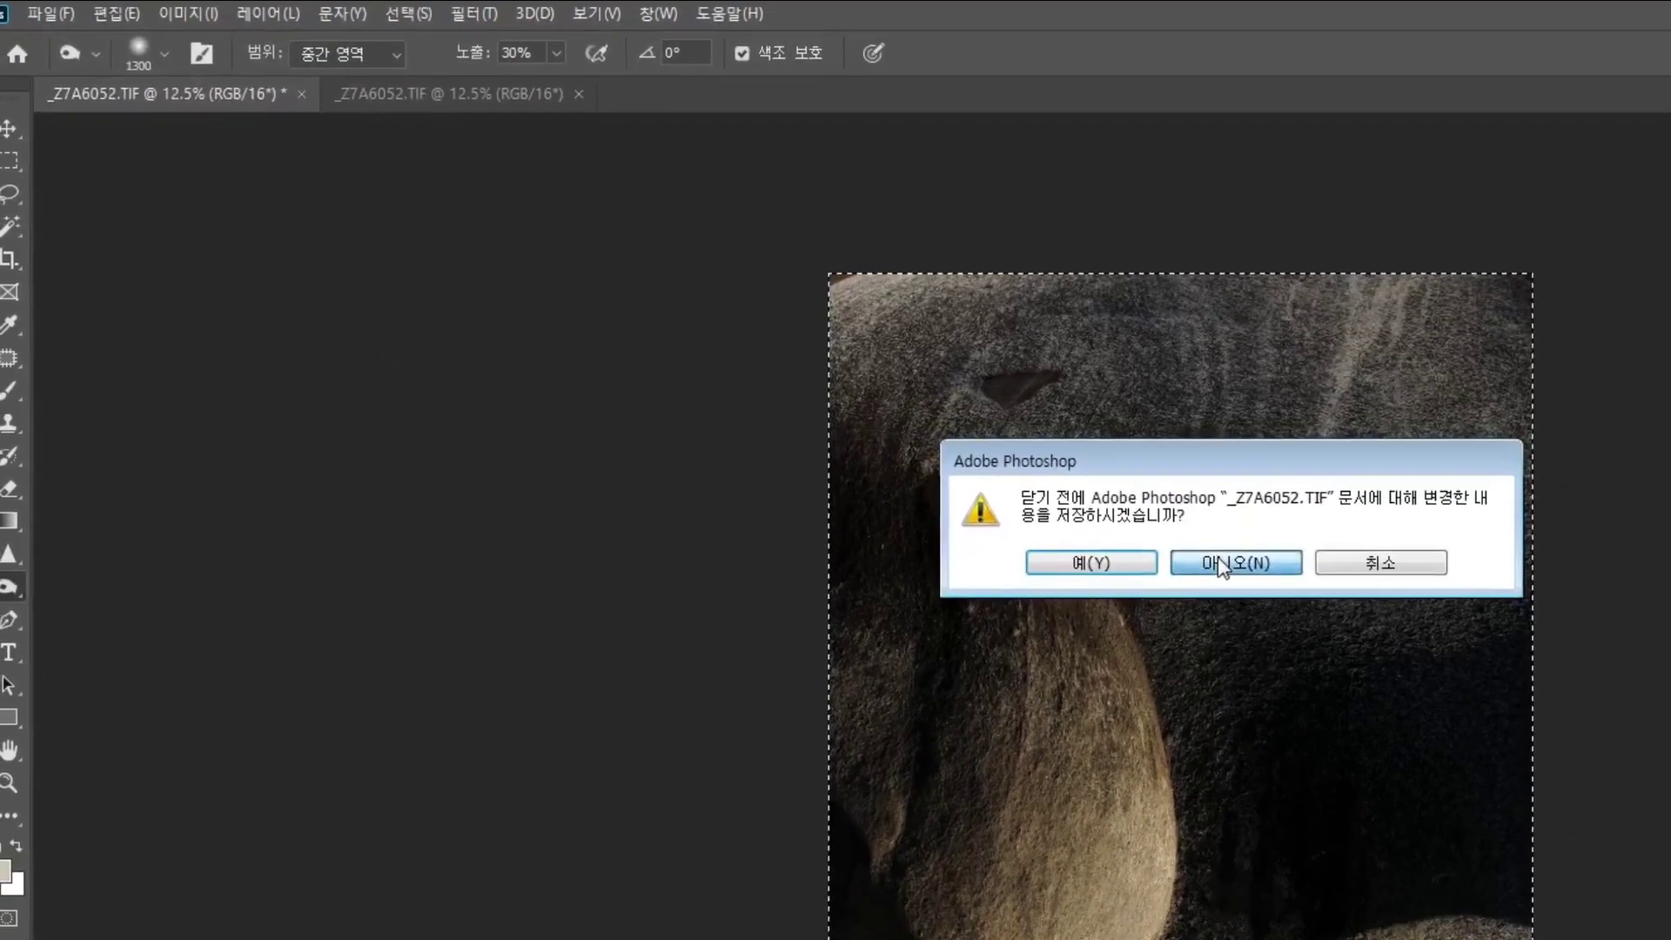
left_click(1428, 668)
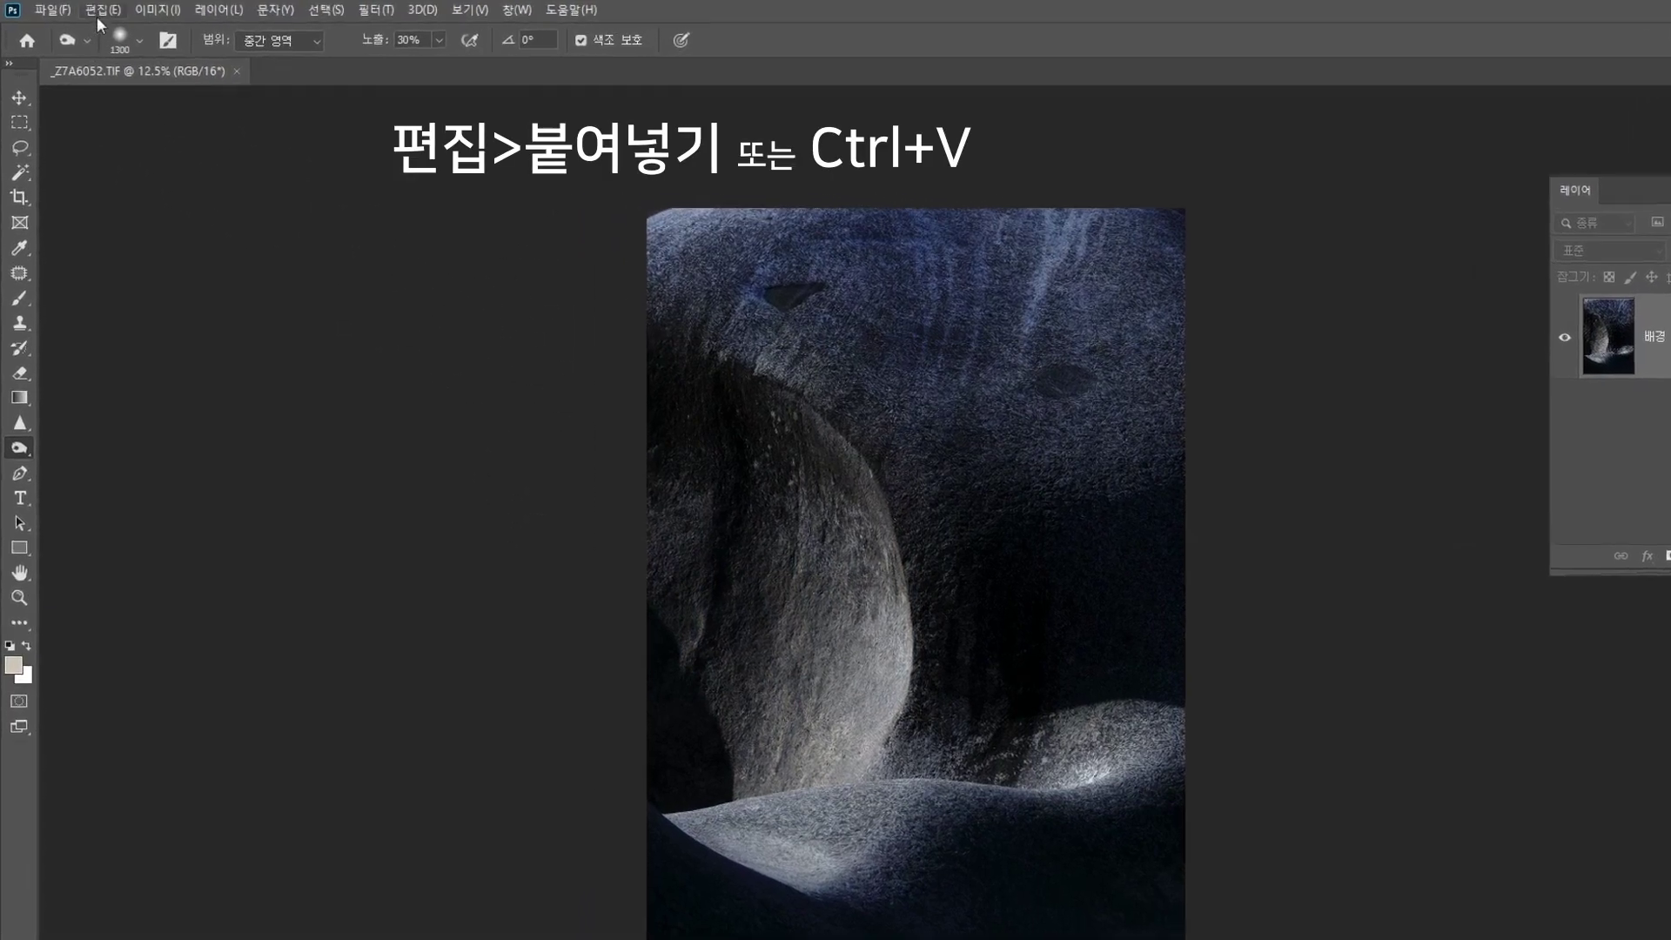
left_click(94, 18)
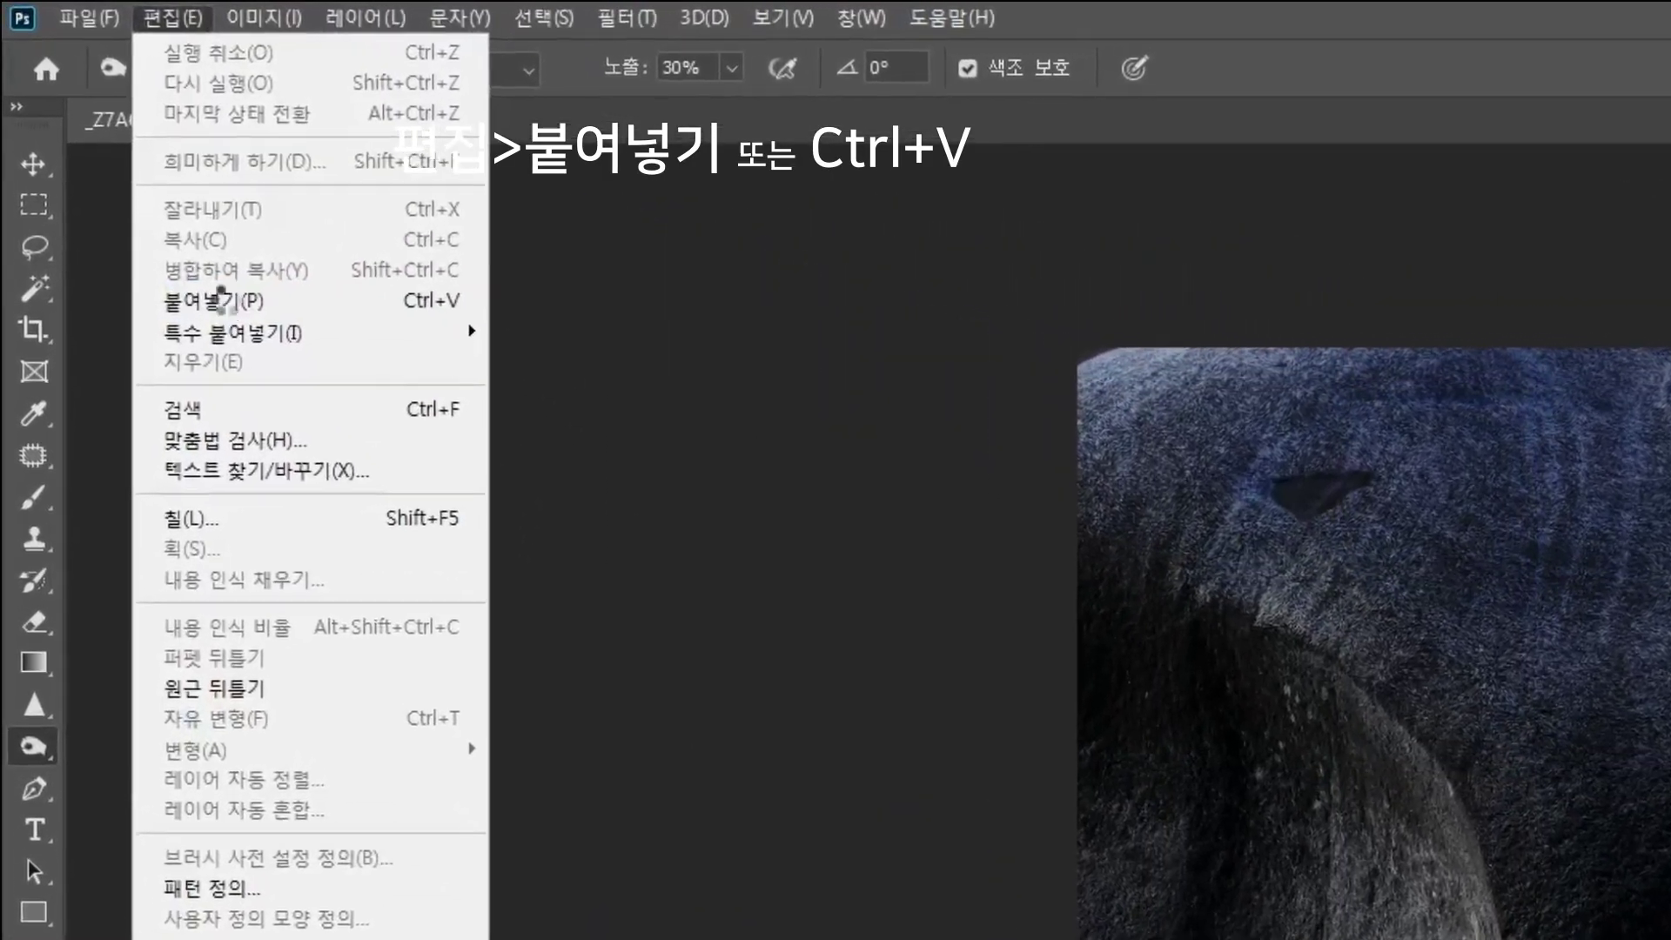
left_click(108, 174)
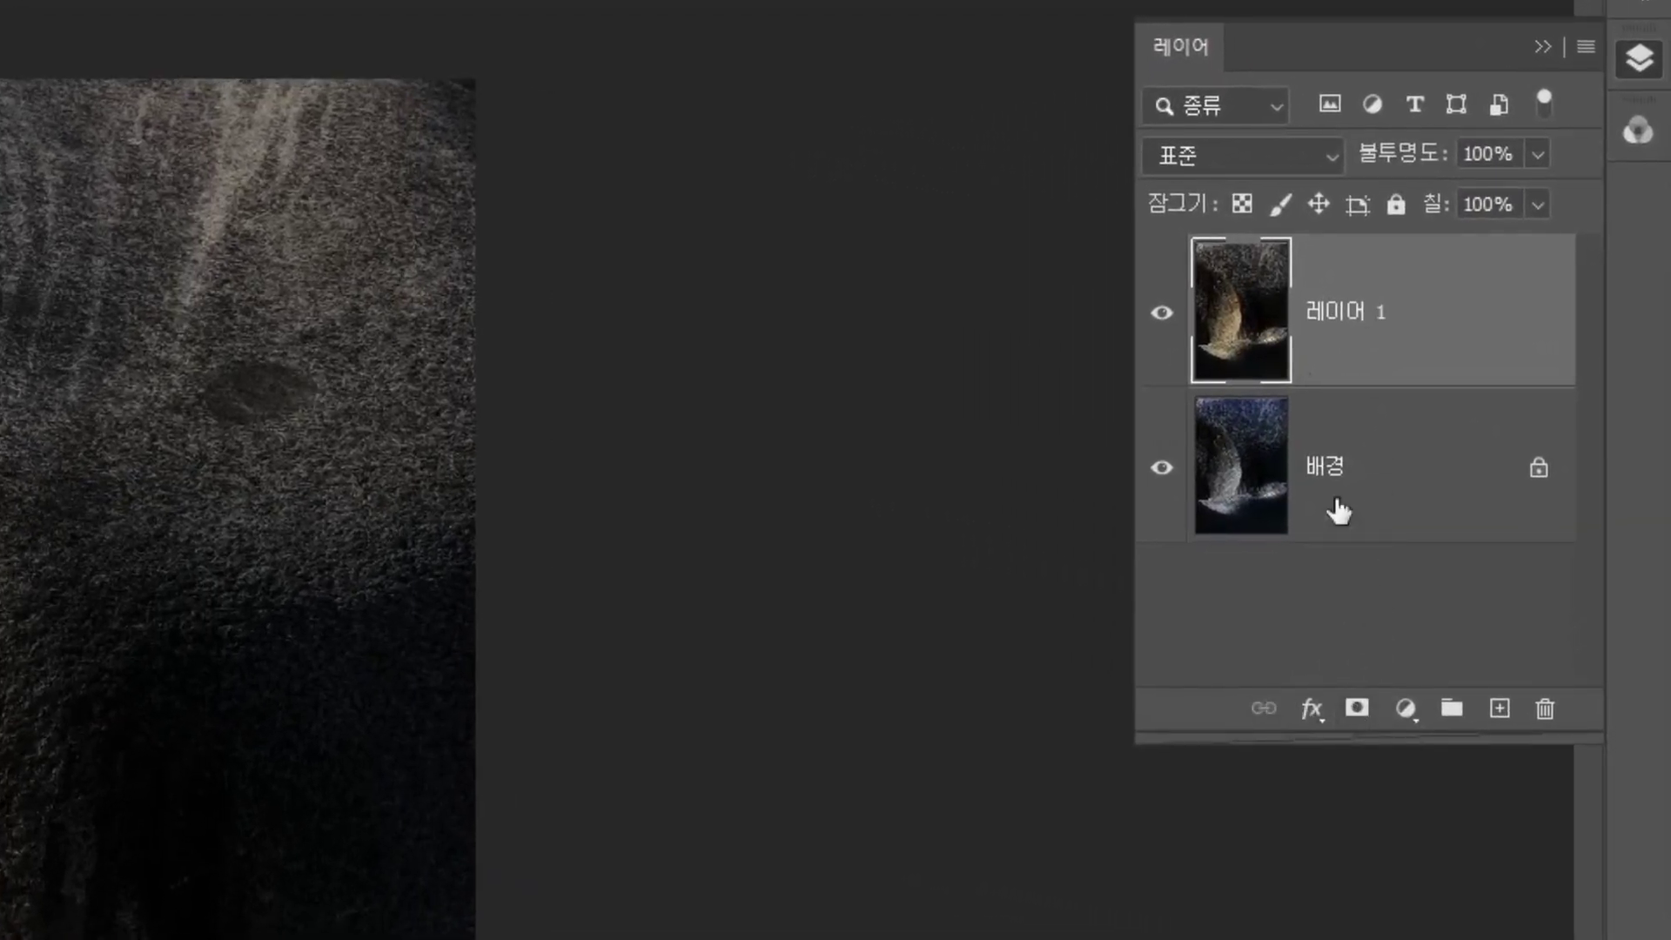
Step: Add a layer mask to the pasted warm layer and set the gradient's starting colour stop to the background colour
left_click(1356, 709)
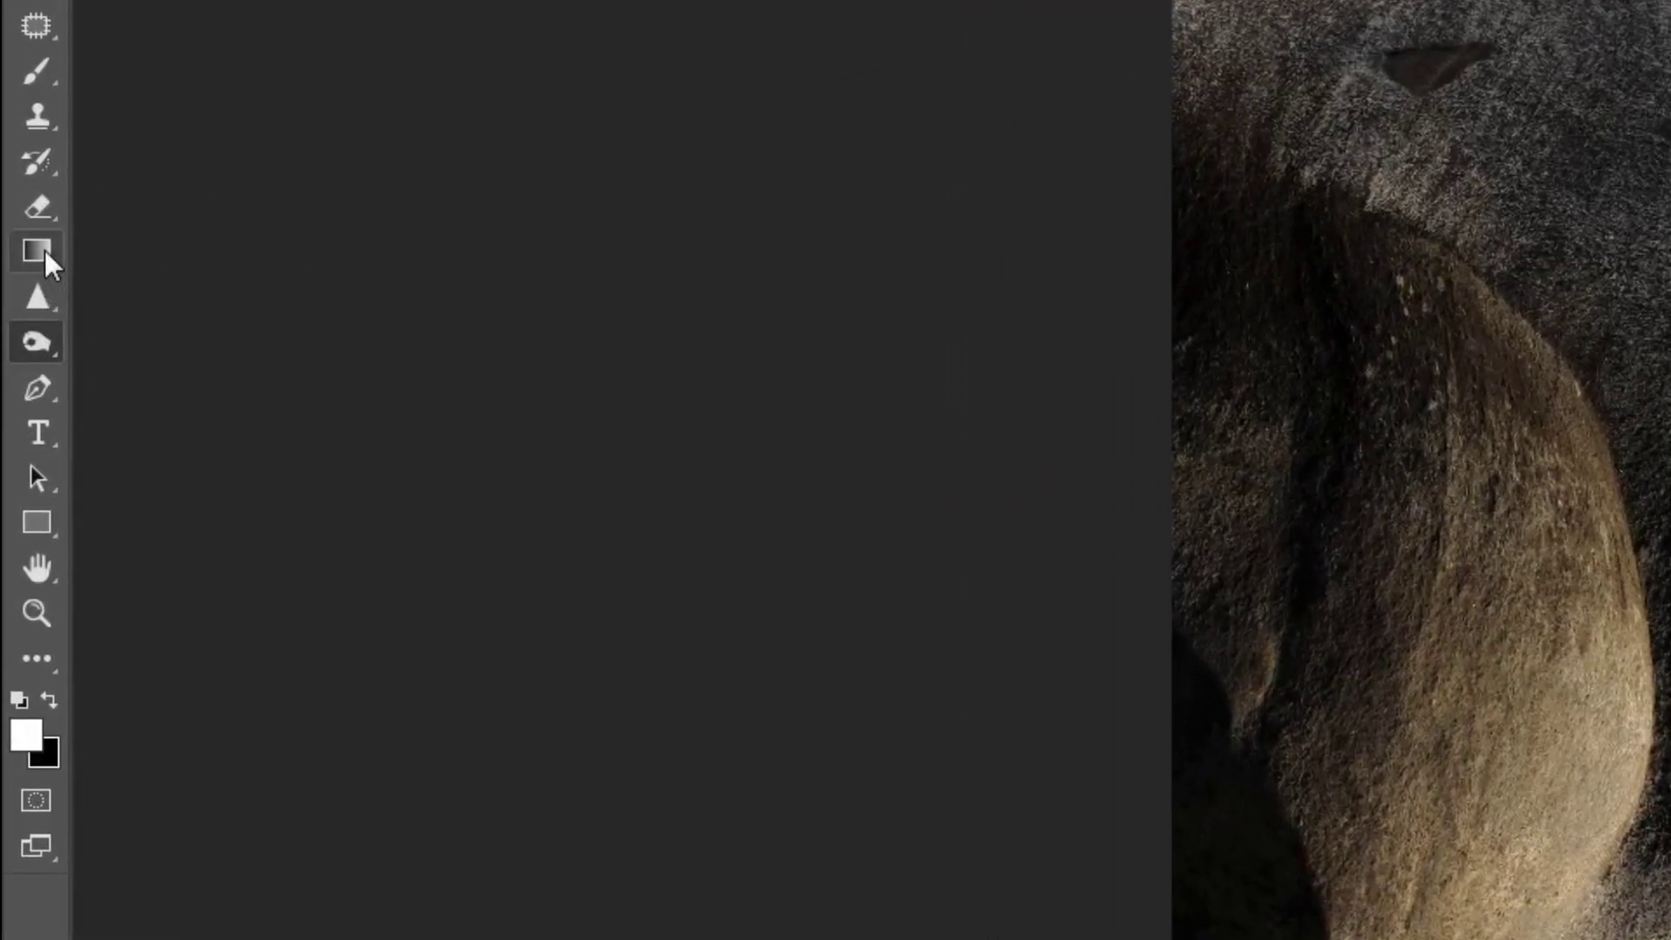
left_click(38, 275)
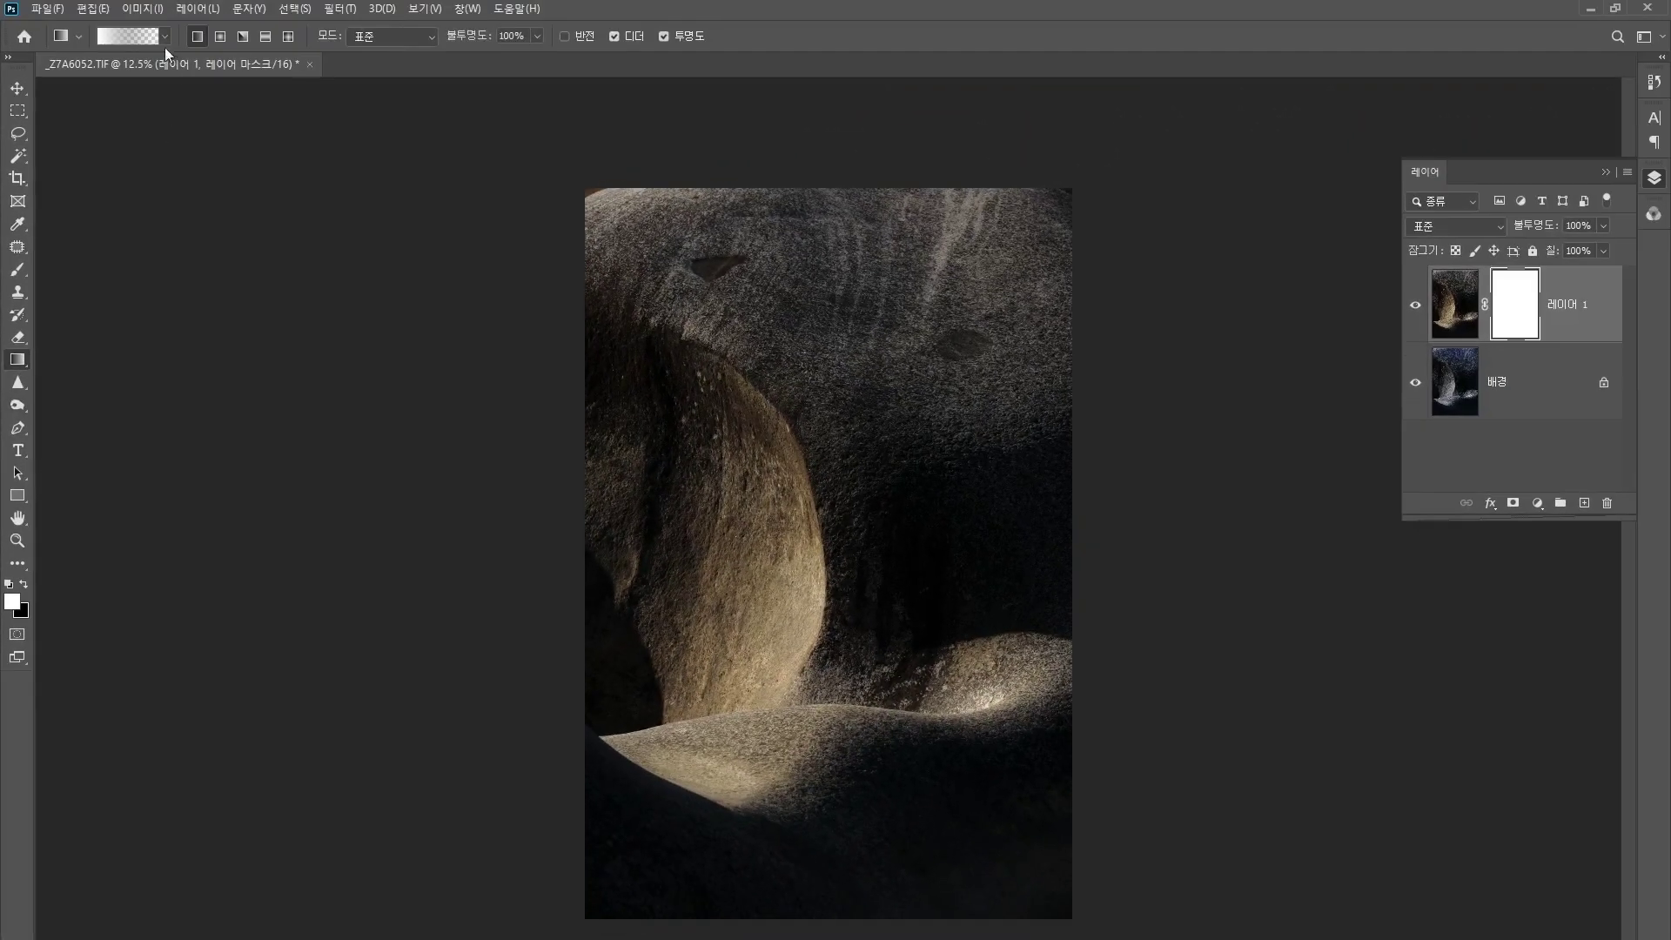
left_click(130, 36)
left_click(646, 458)
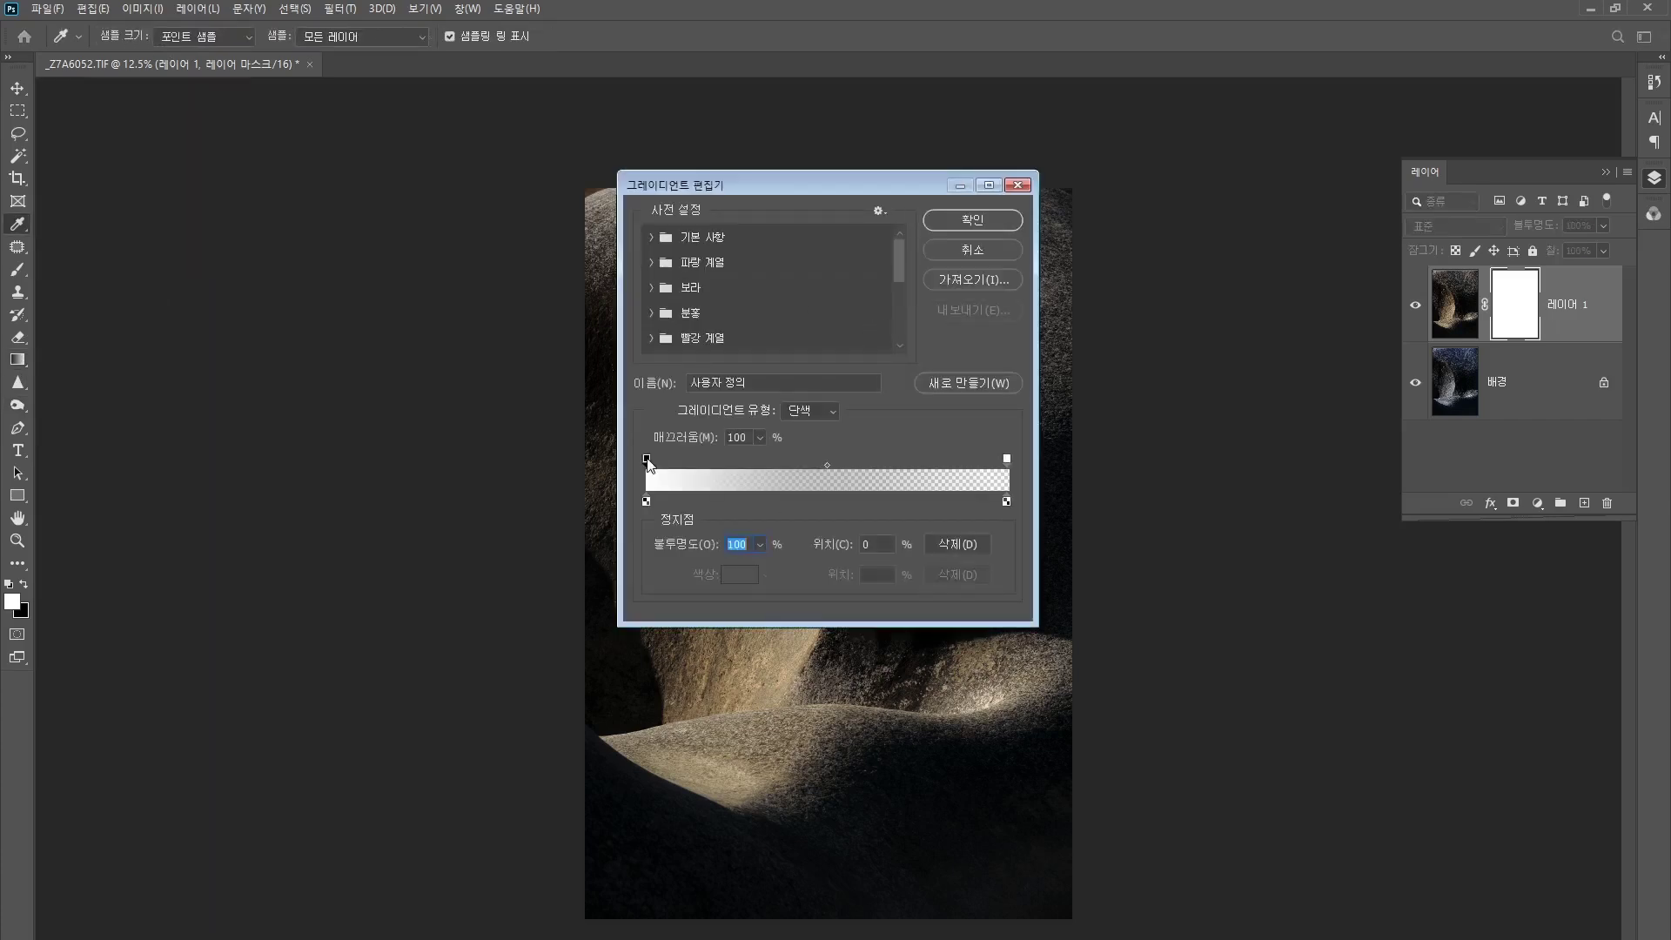
left_click(647, 502)
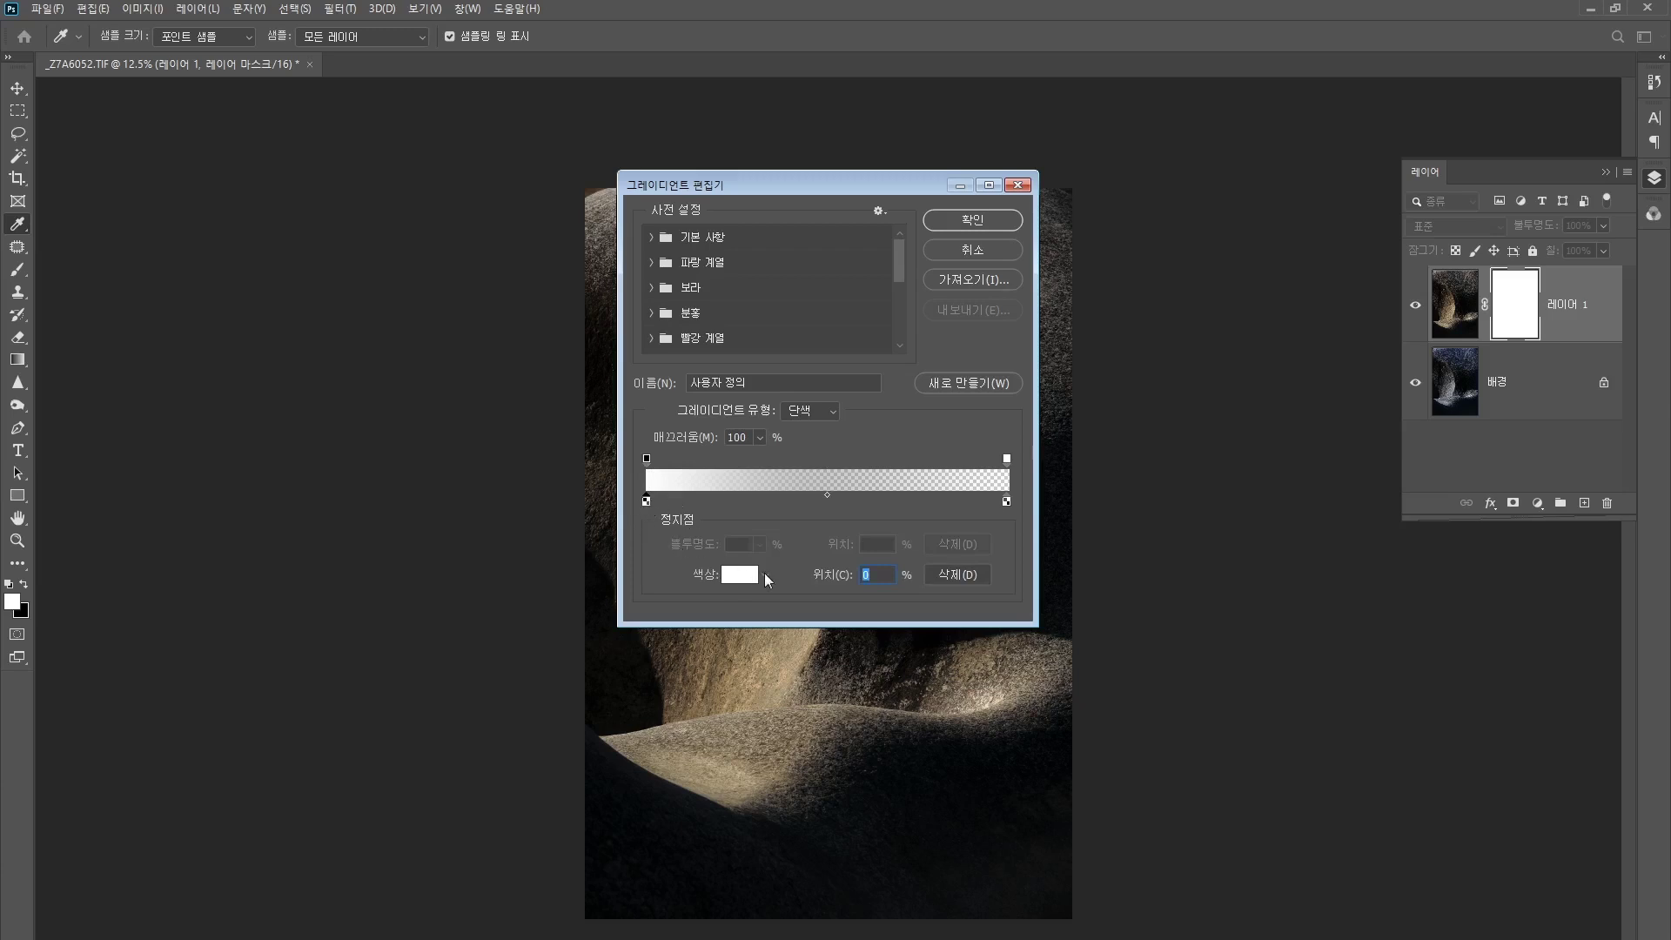
left_click(765, 576)
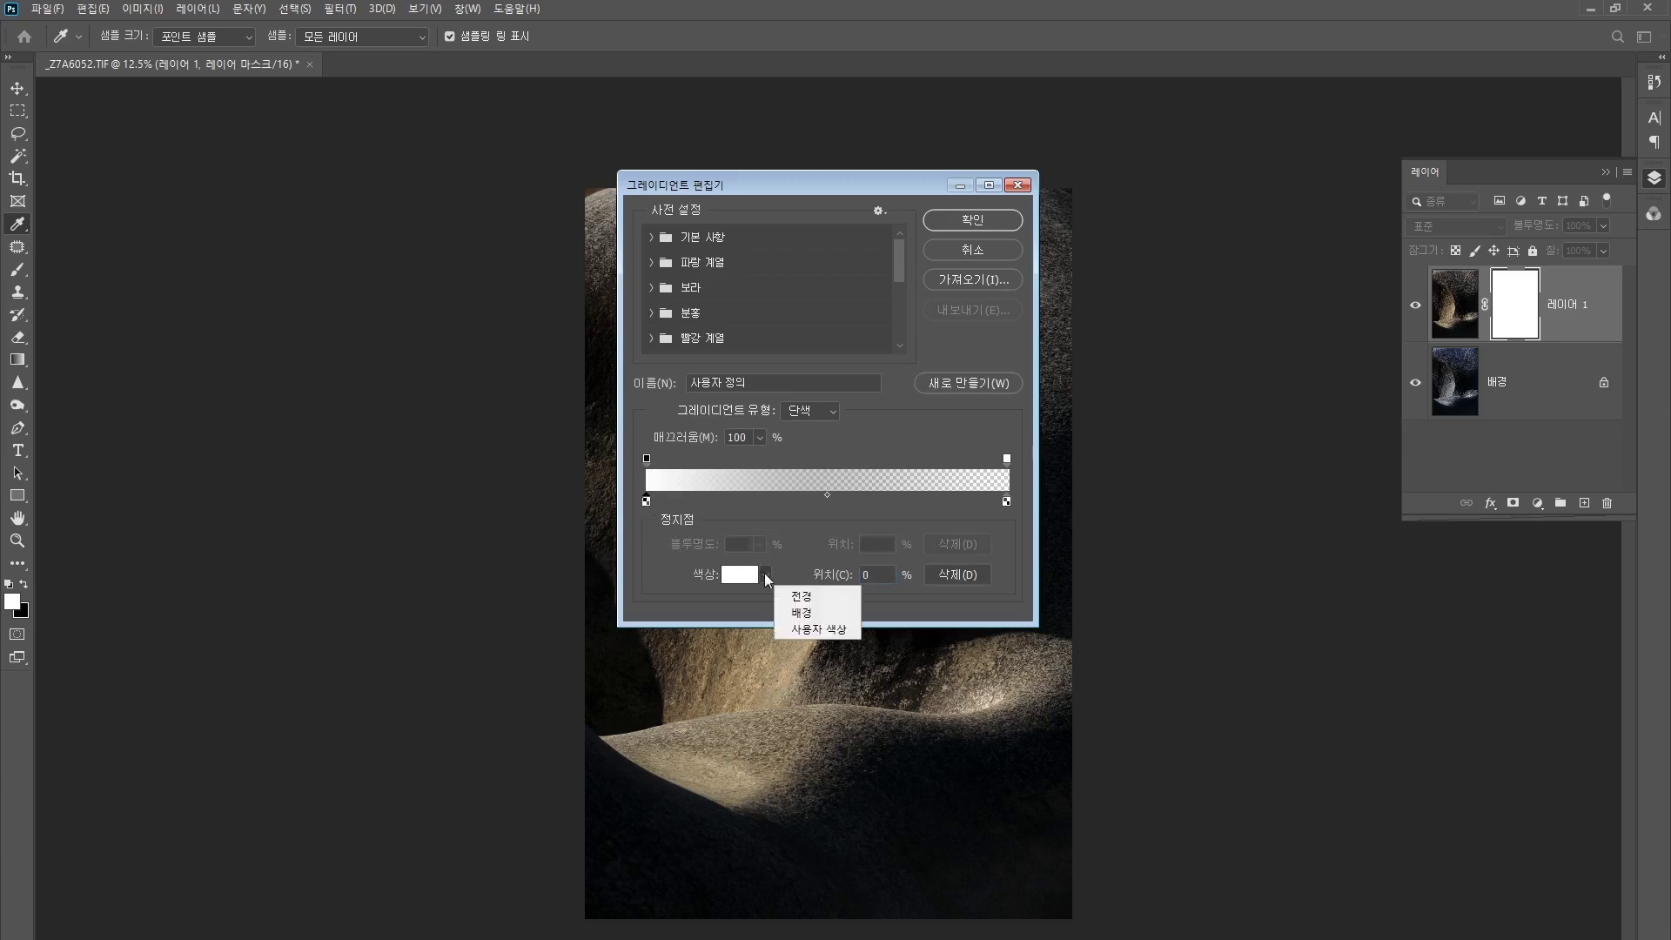
left_click(811, 614)
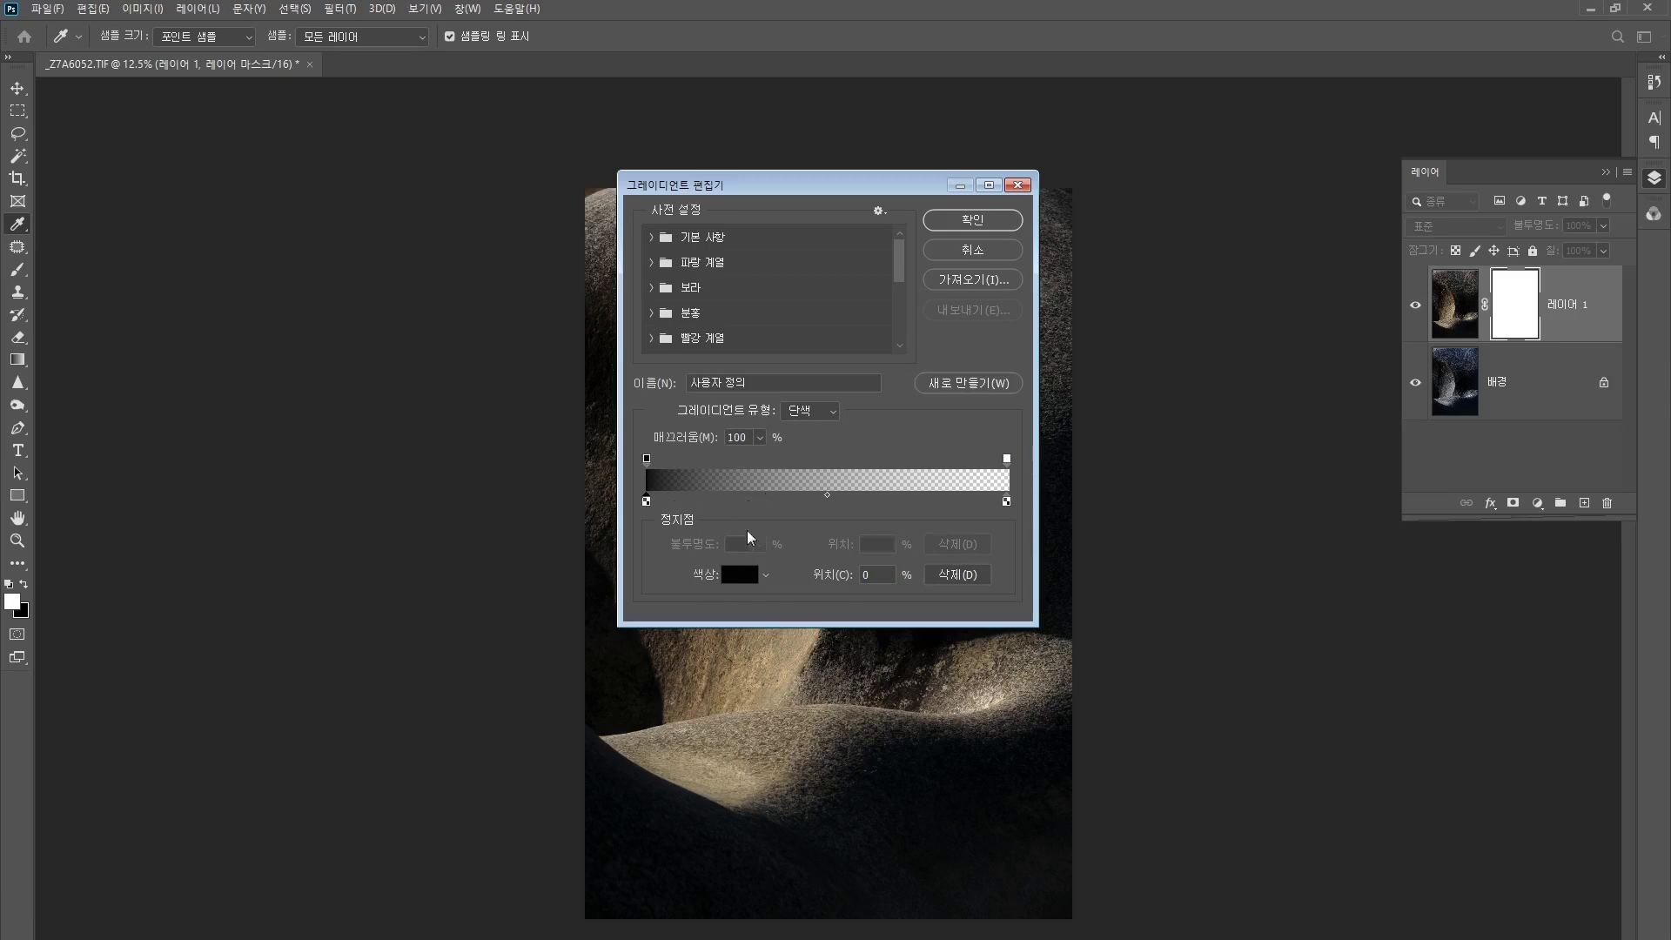
Step: Set the gradient's starting colour stop to pure black (000000) and accept the black-to-transparent gradient
left_click(740, 576)
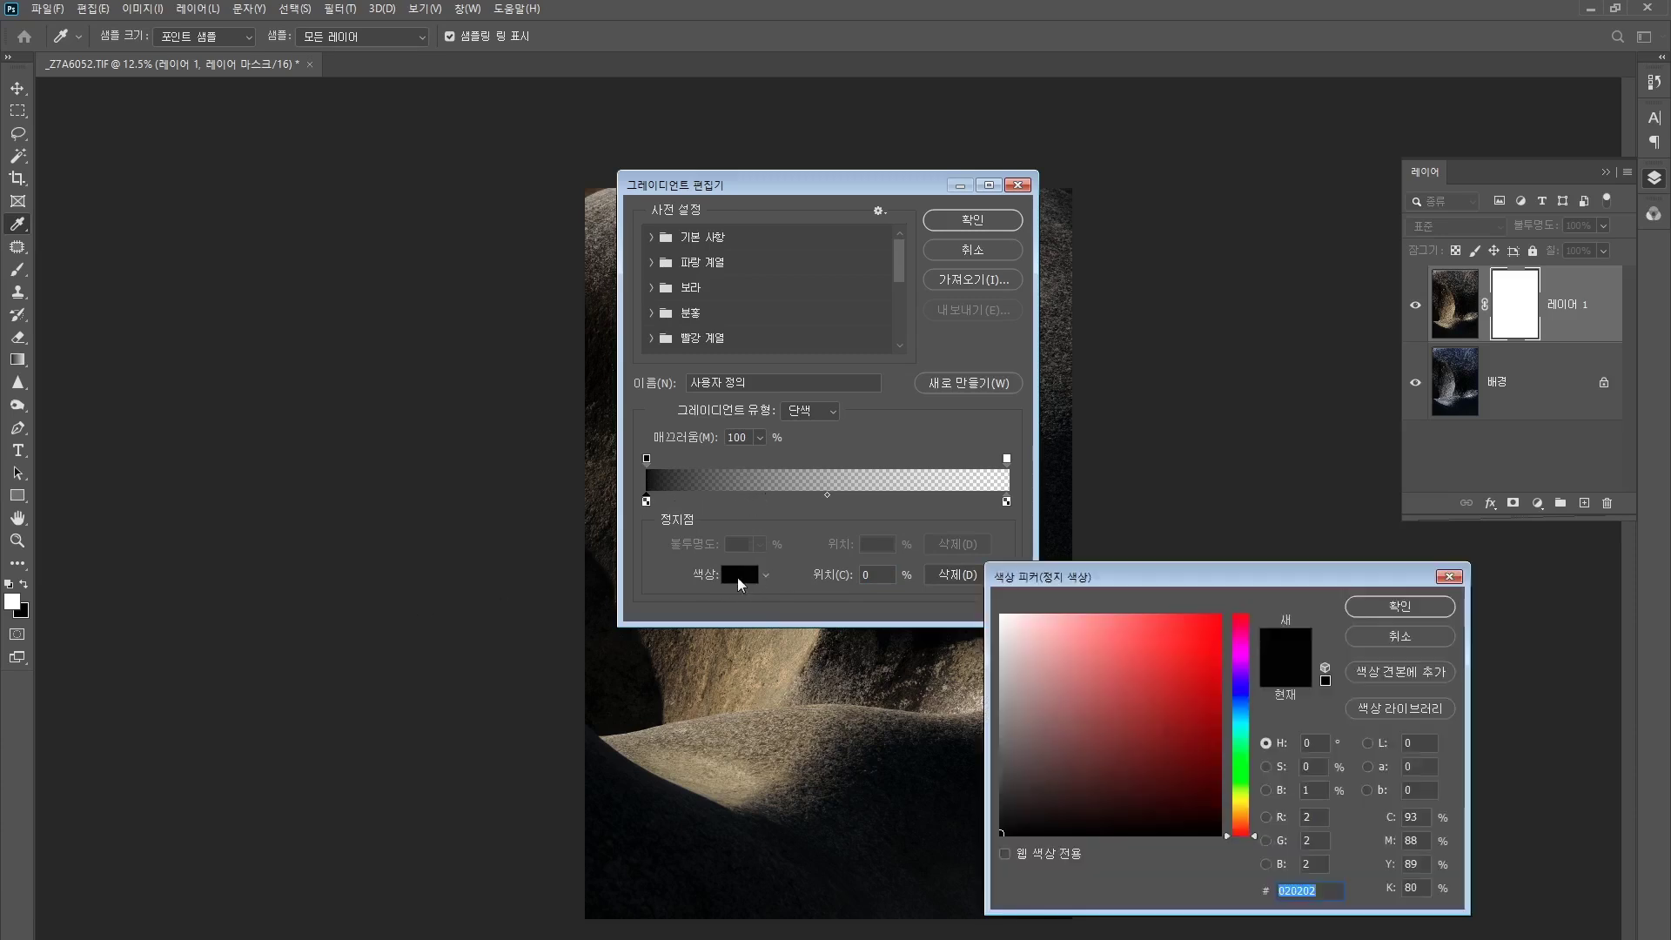
left_click_drag(1045, 579, 834, 464)
left_click(790, 720)
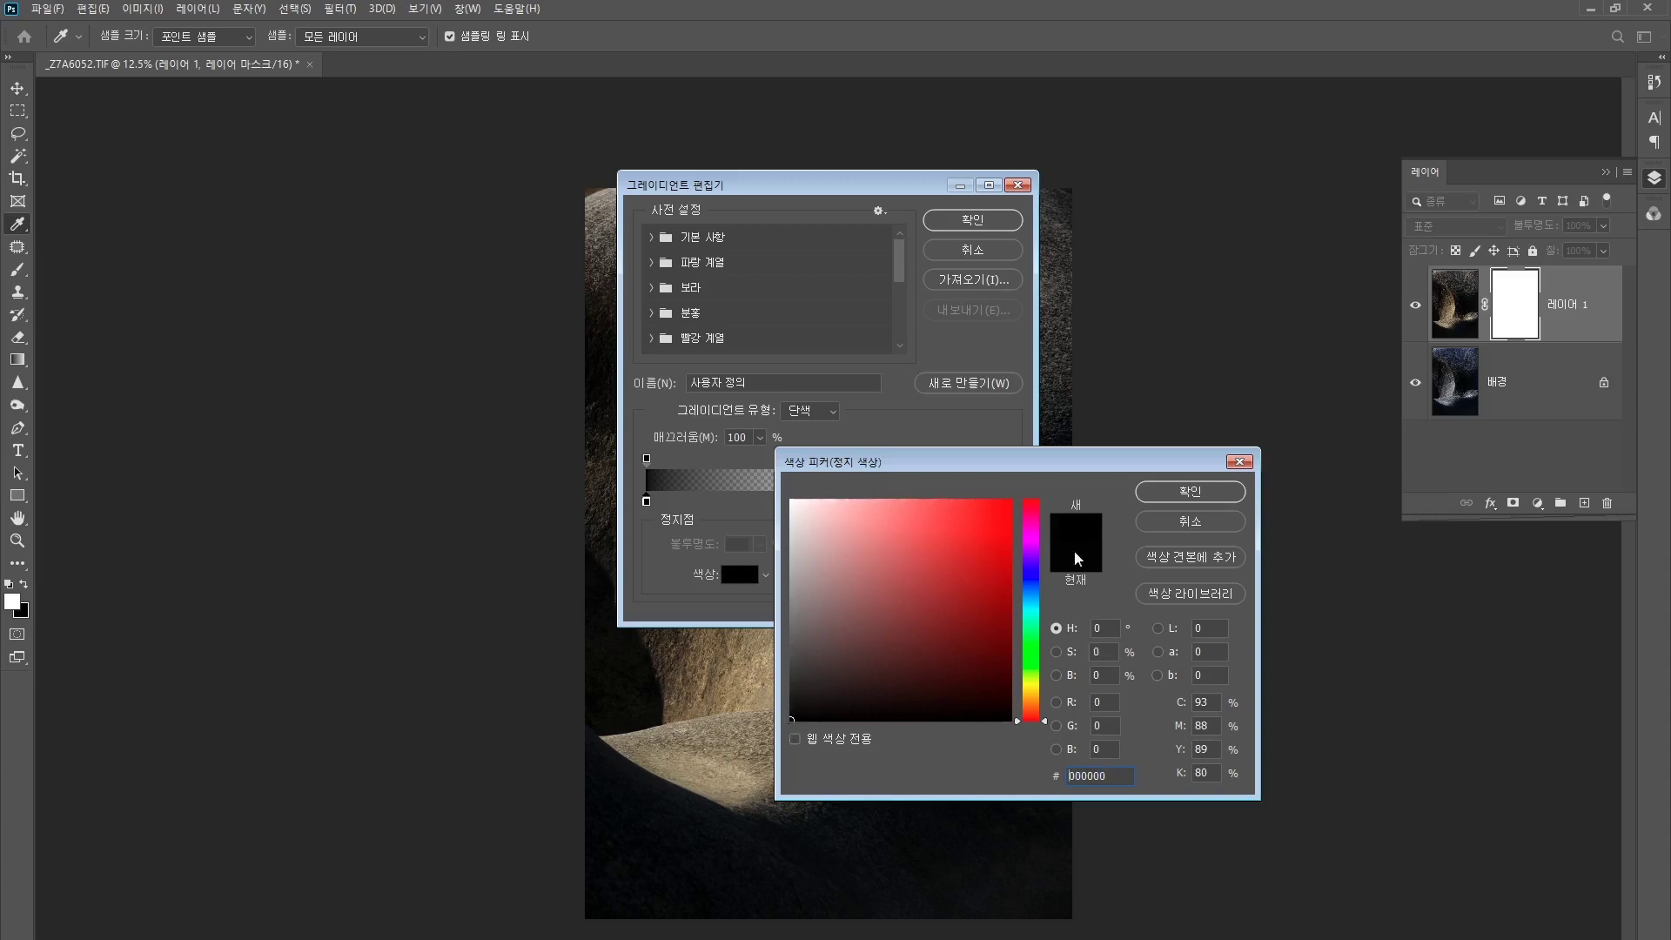
left_click(1191, 490)
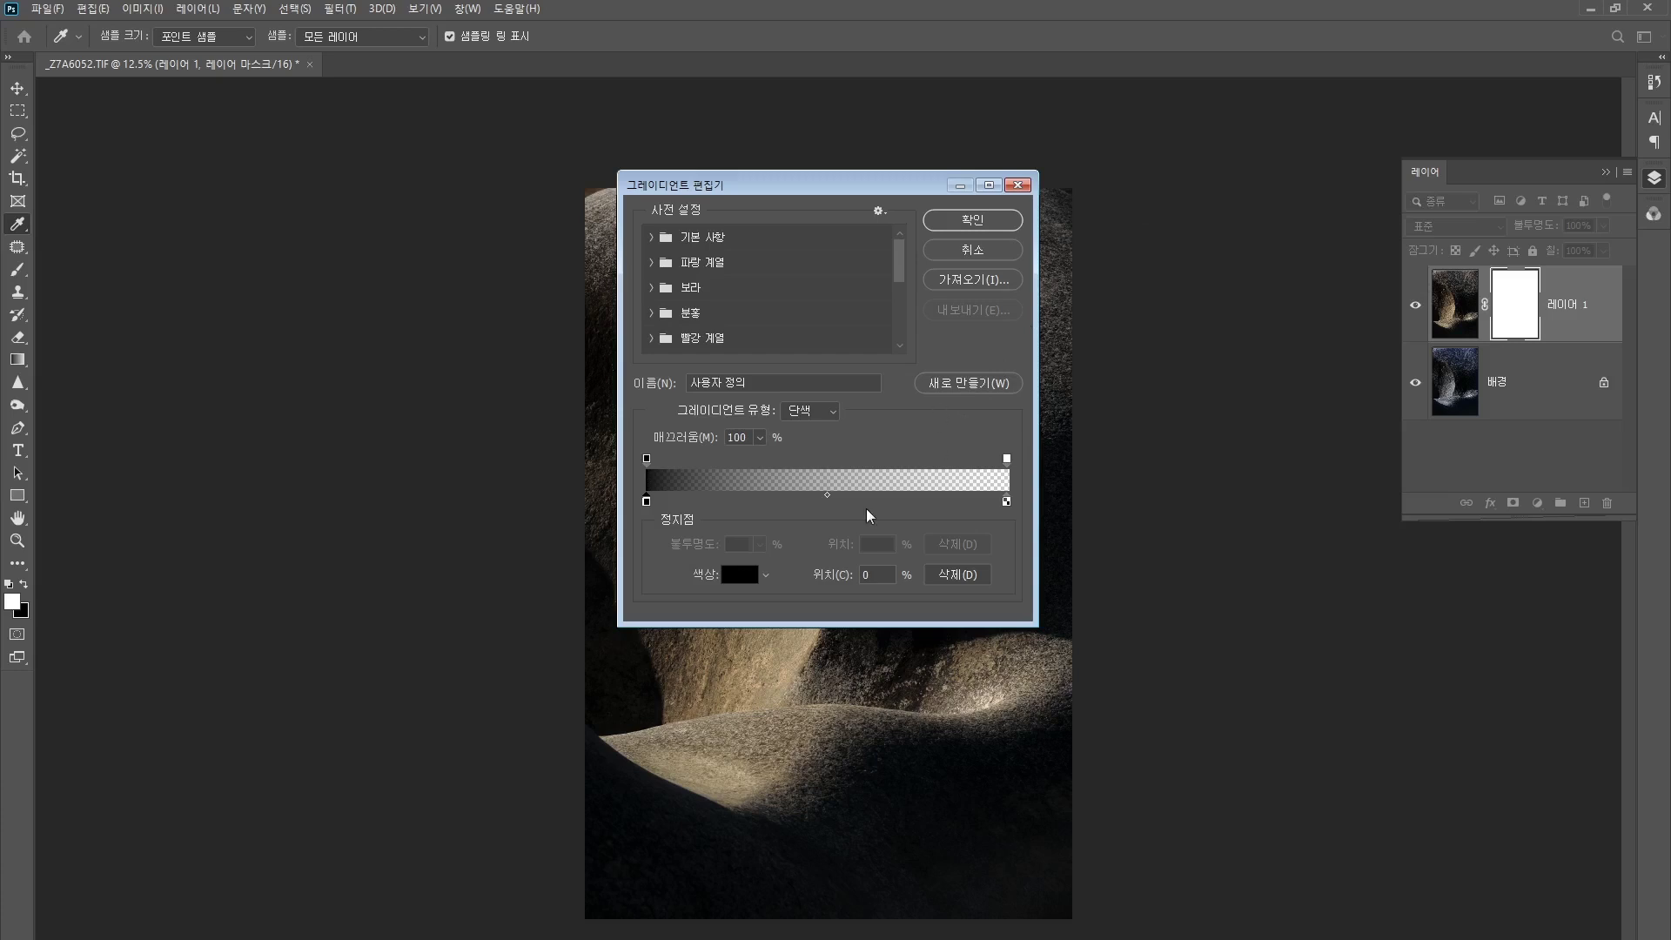
left_click(962, 222)
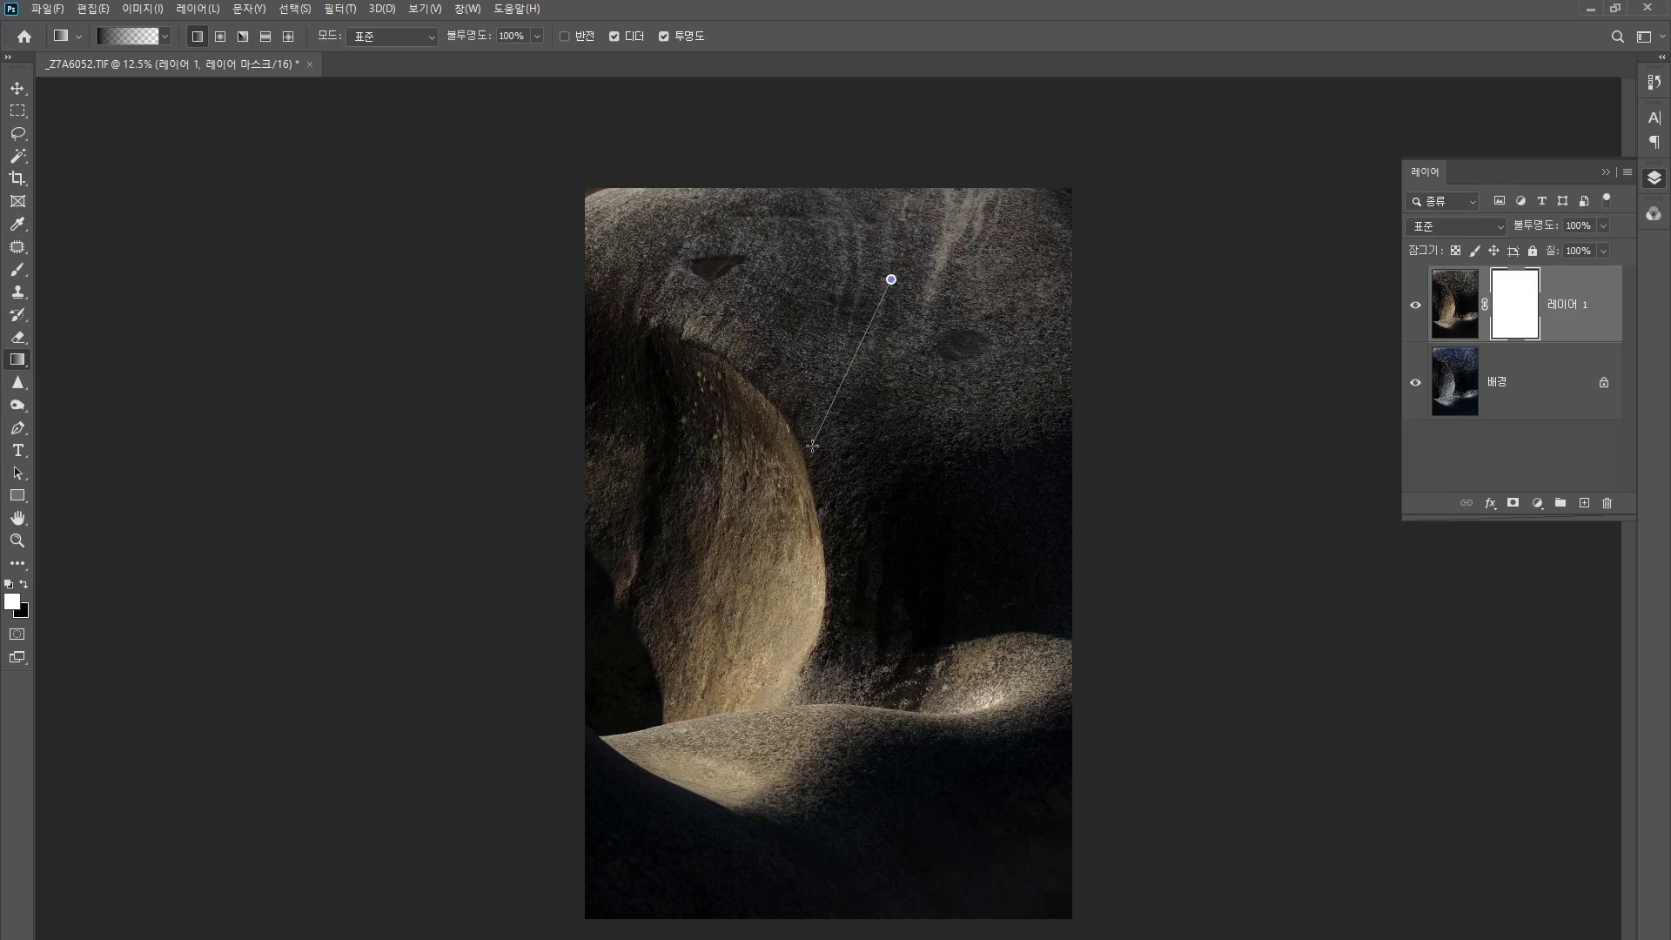
Step: Mask the warm layer with black-to-transparent gradients from the upper right, the right side and the bottom towards the sunlit rock
left_click_drag(806, 450, 808, 451)
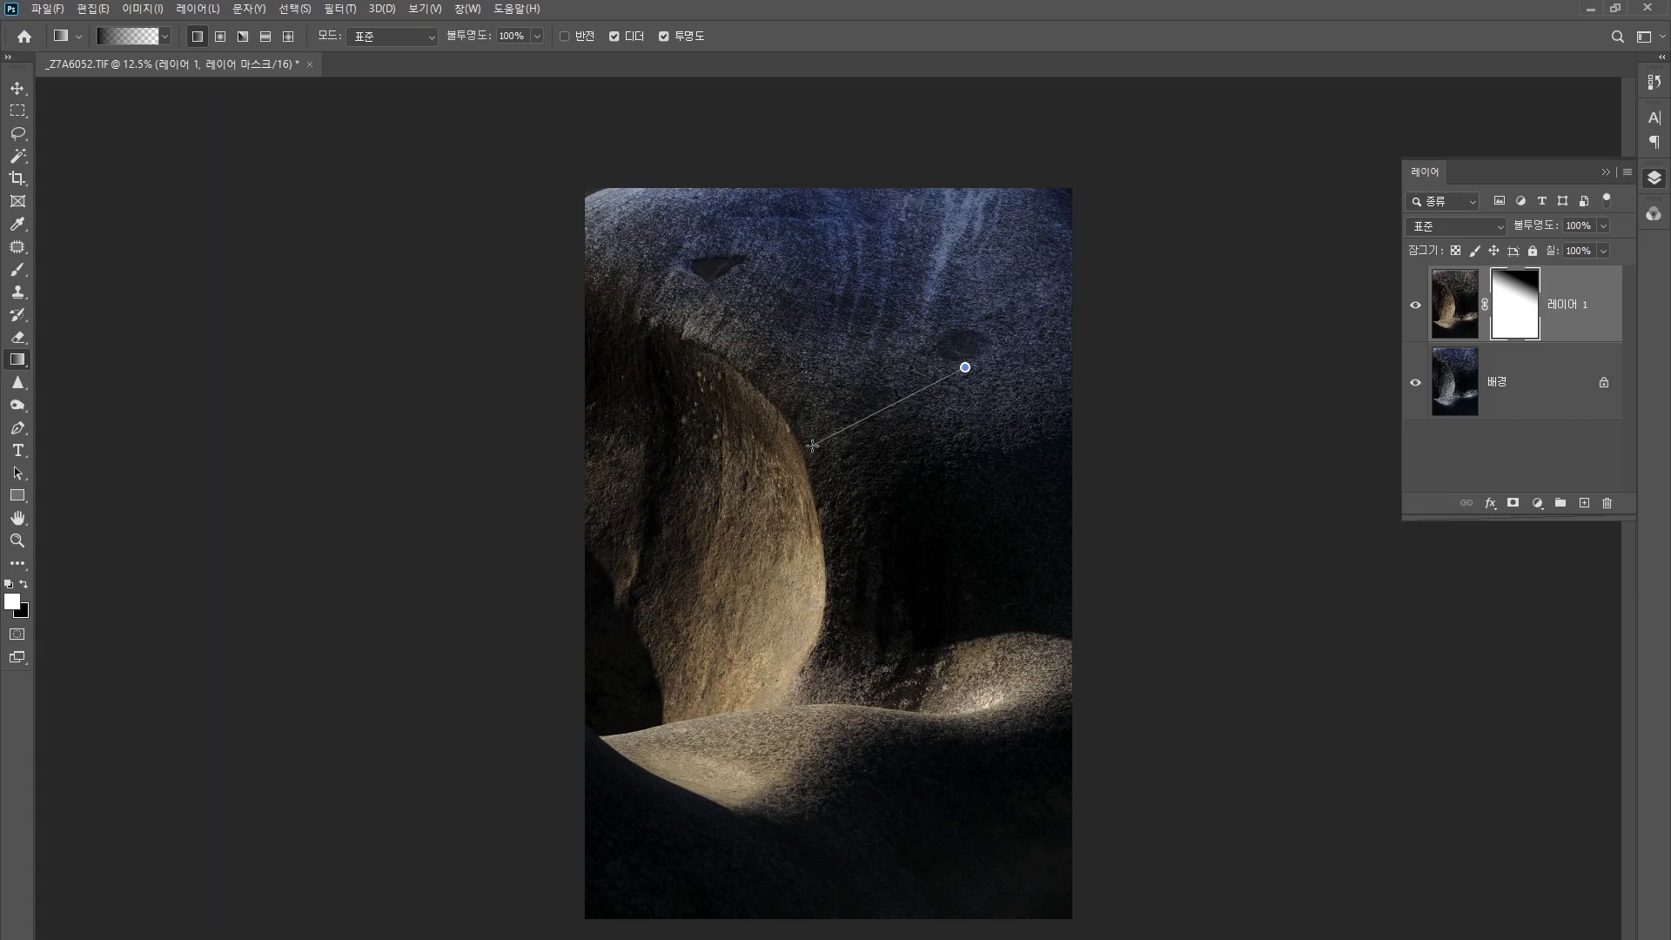
left_click_drag(813, 446, 812, 447)
left_click_drag(866, 845, 823, 724)
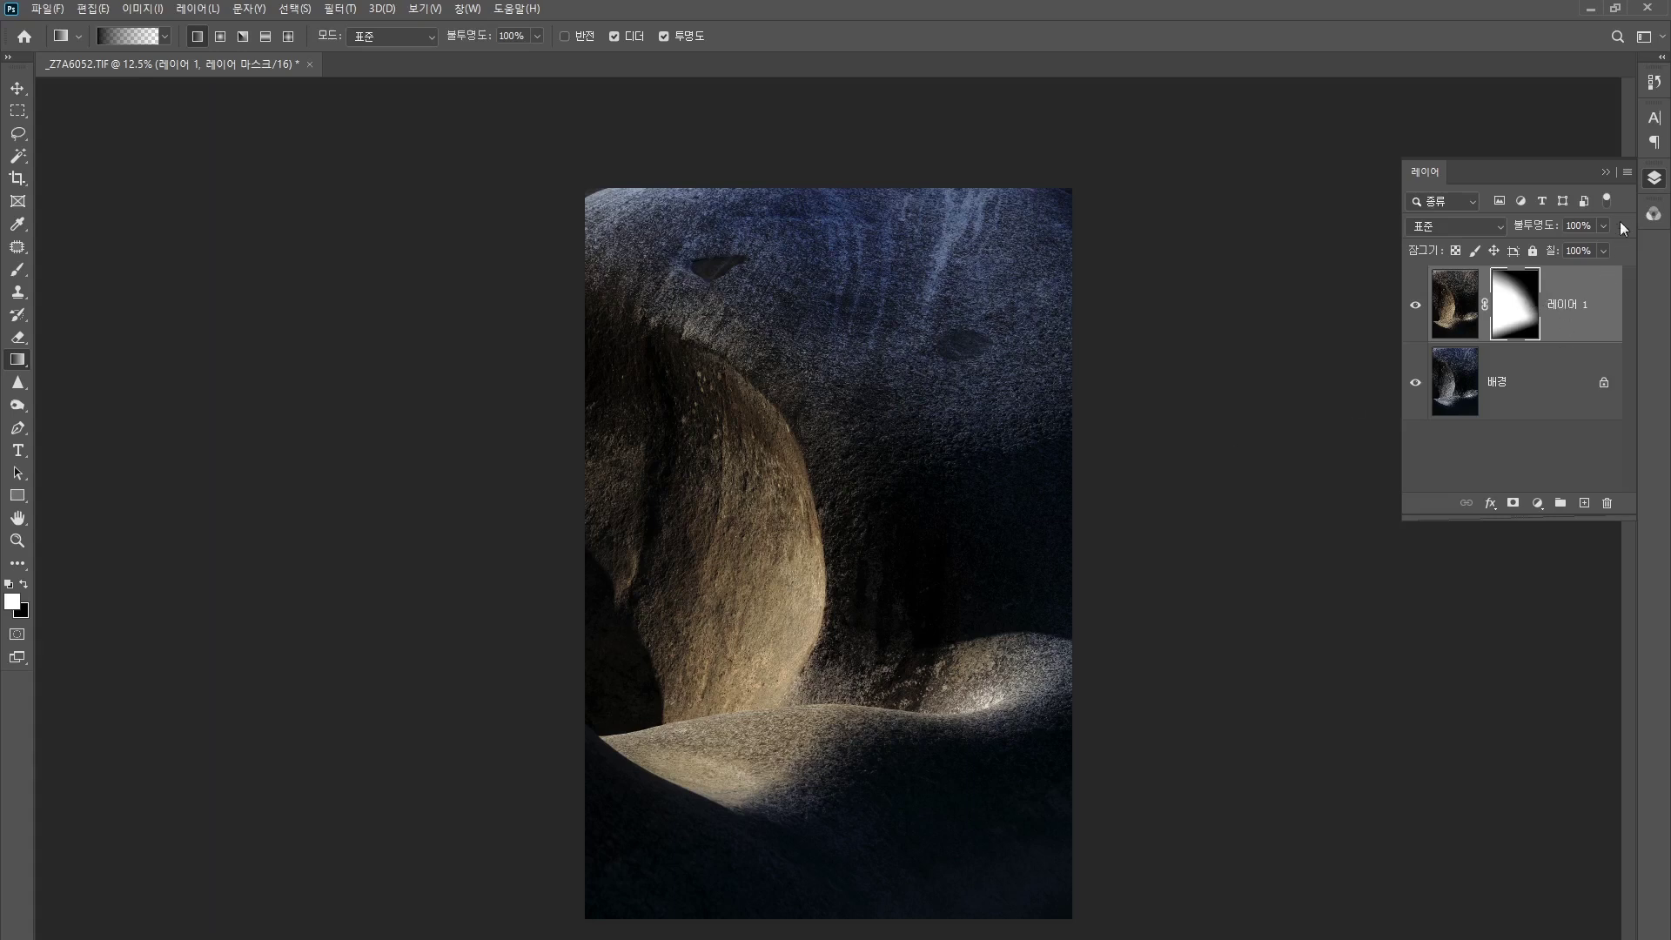
Step: Flatten the image and duplicate the background layer
left_click(1627, 174)
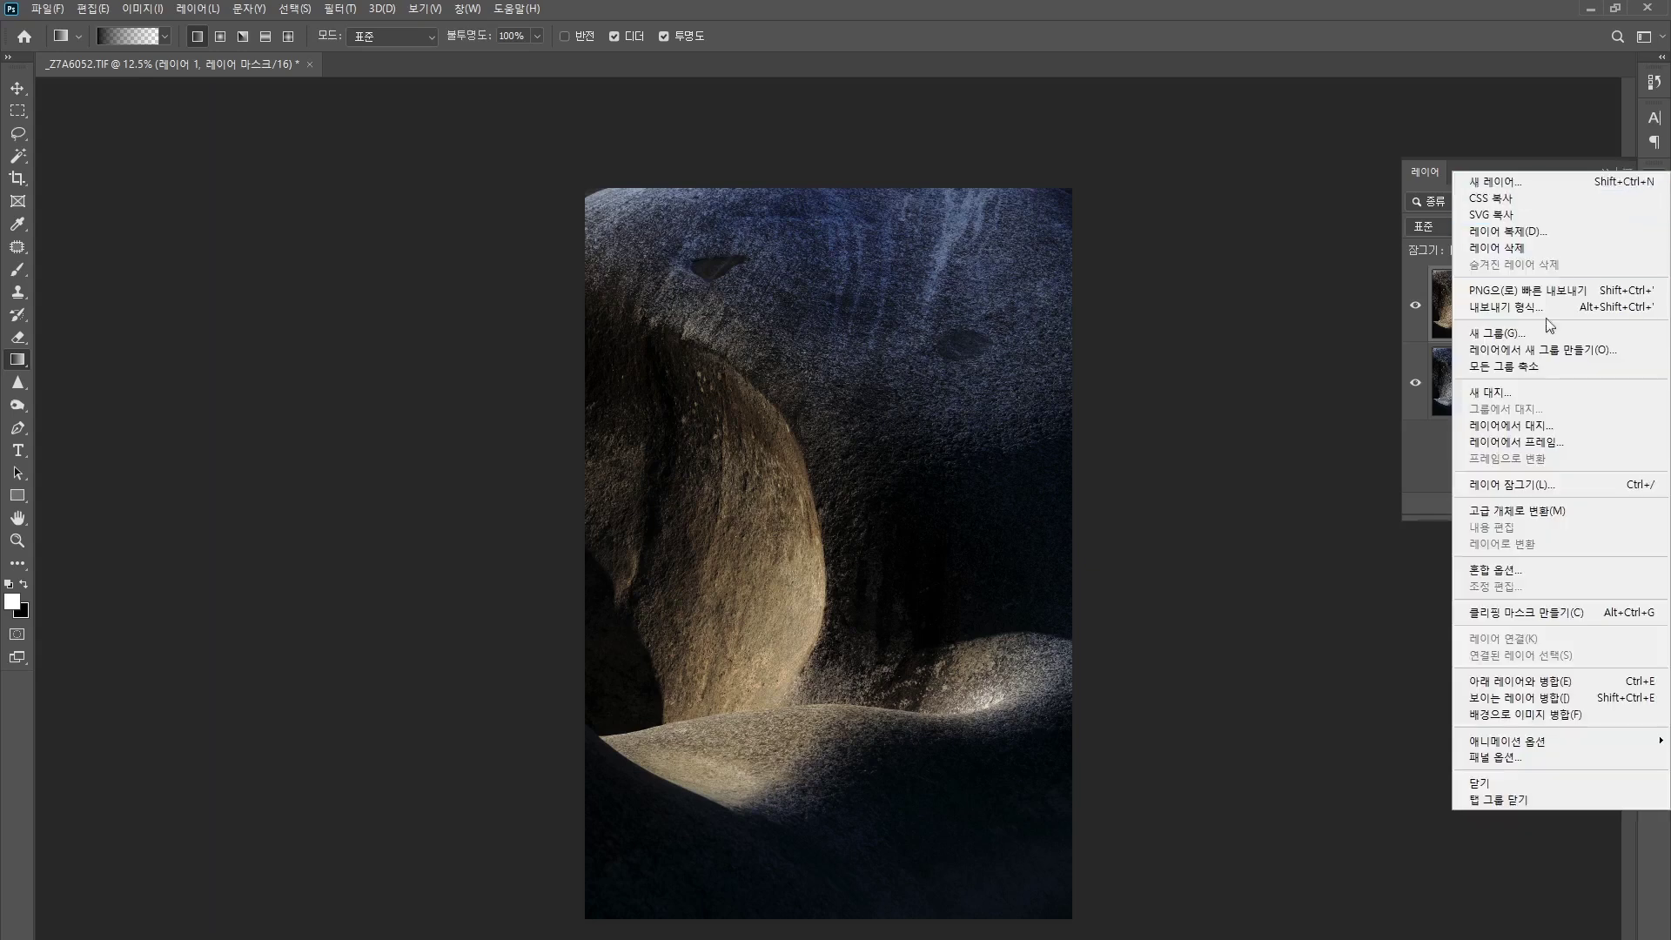
left_click(1522, 698)
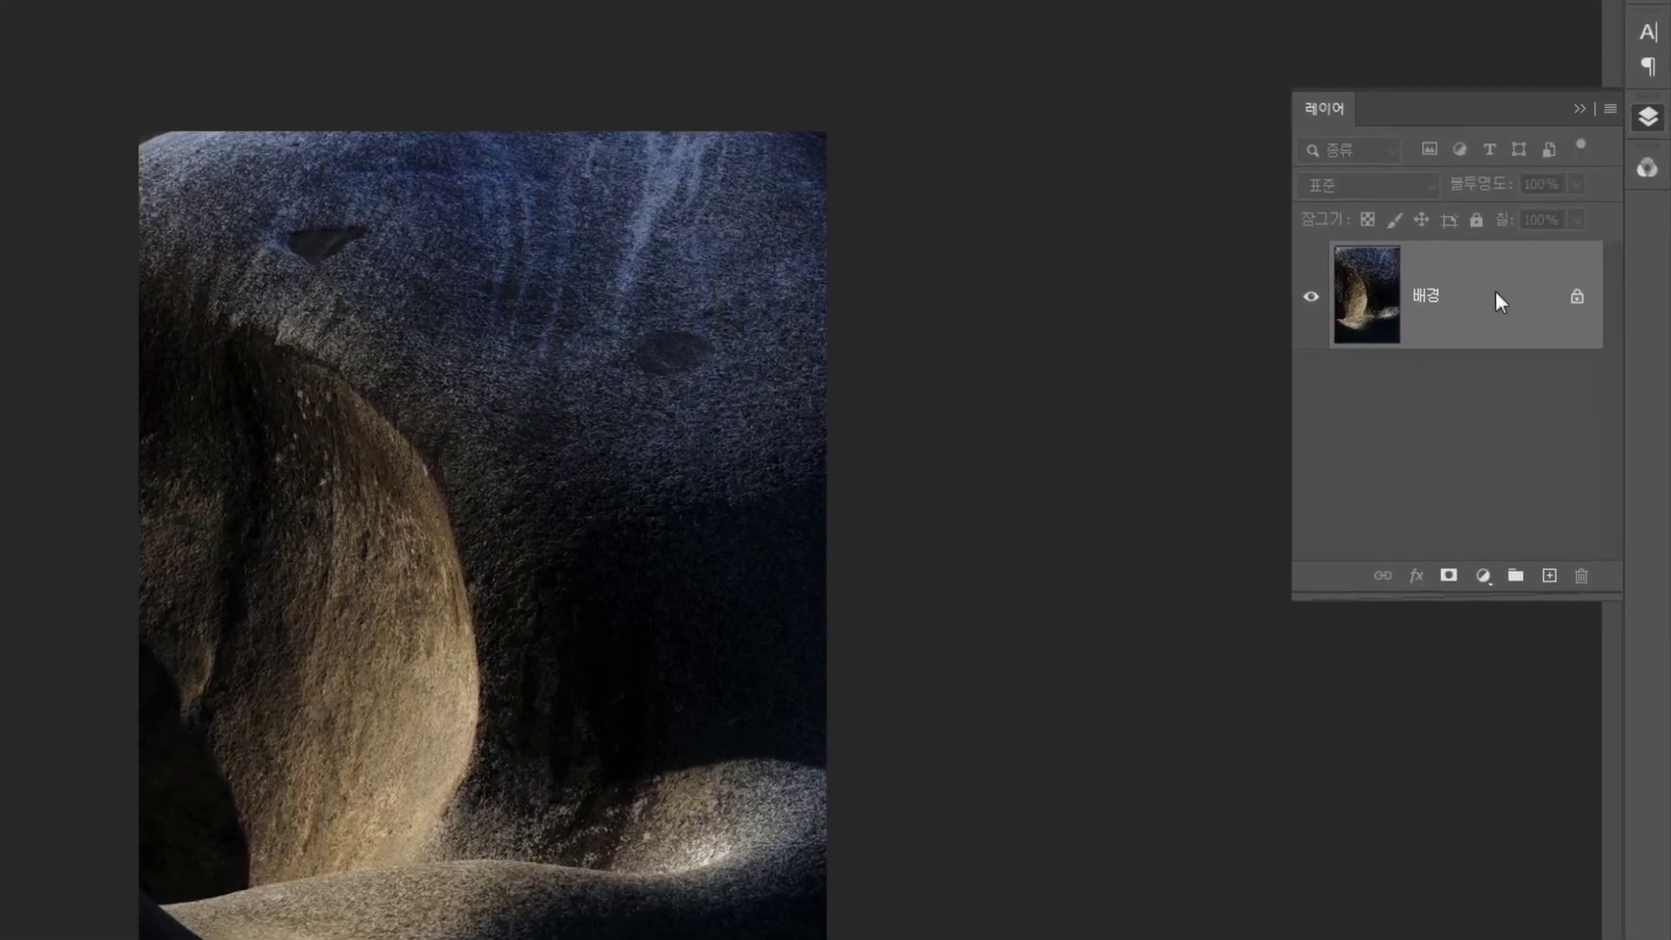
right_click(1547, 302)
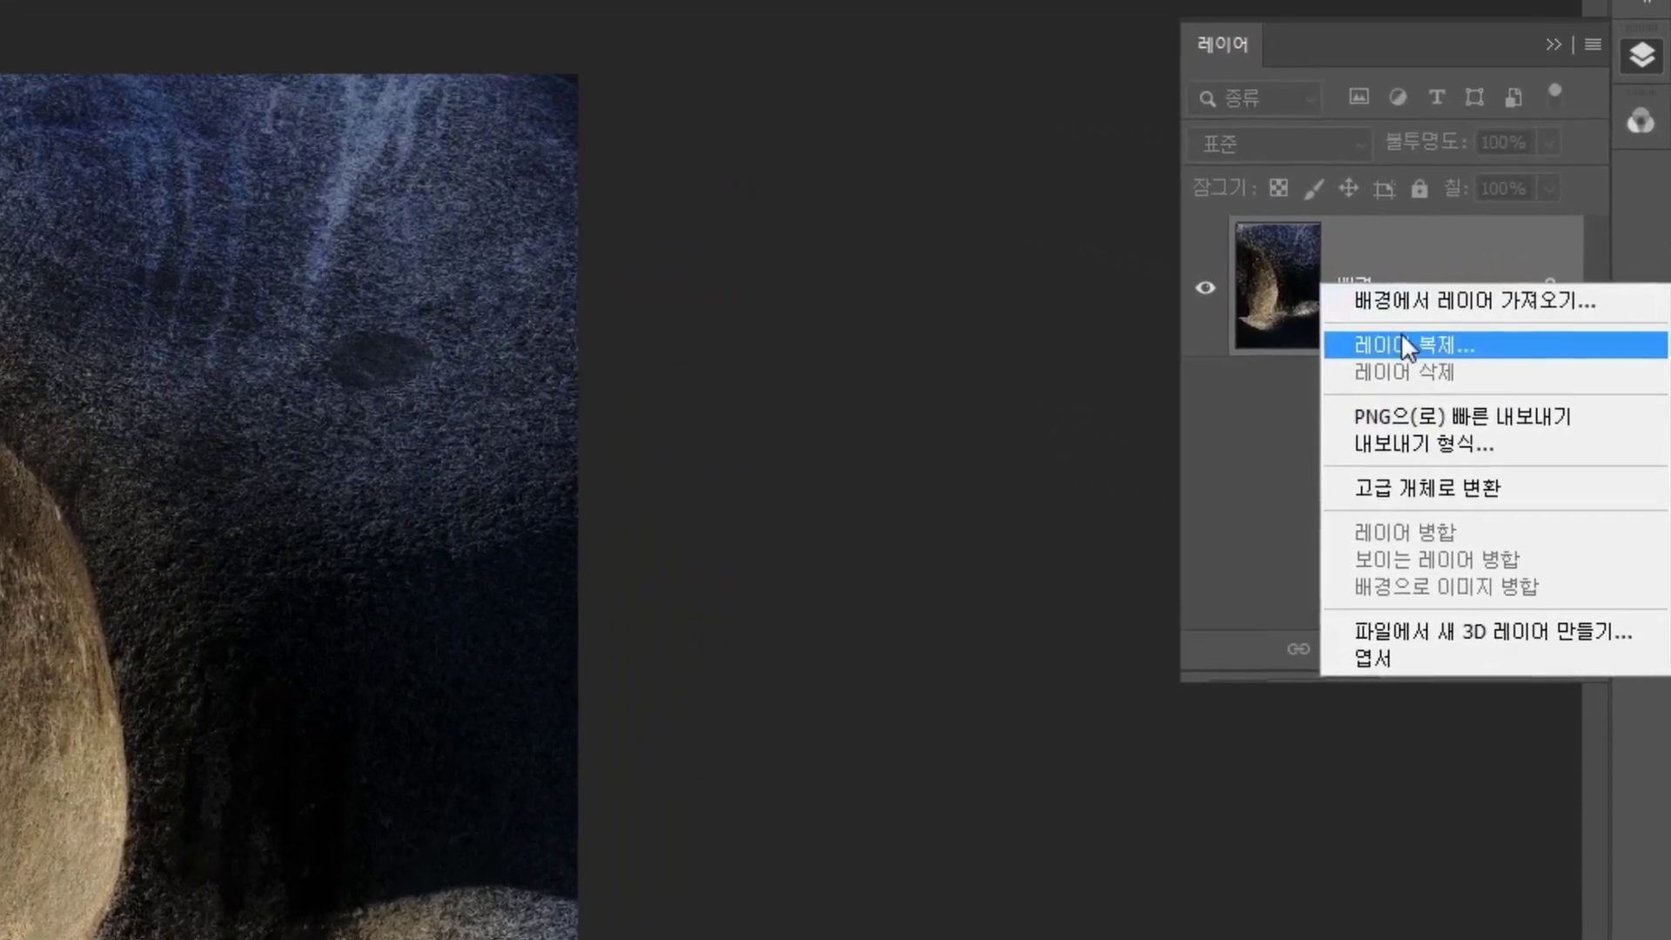
left_click(1438, 343)
Step: Deepen the duplicate layer's shadows with Curves by setting the black point on the dark rock below the lit ridge
left_click(288, 278)
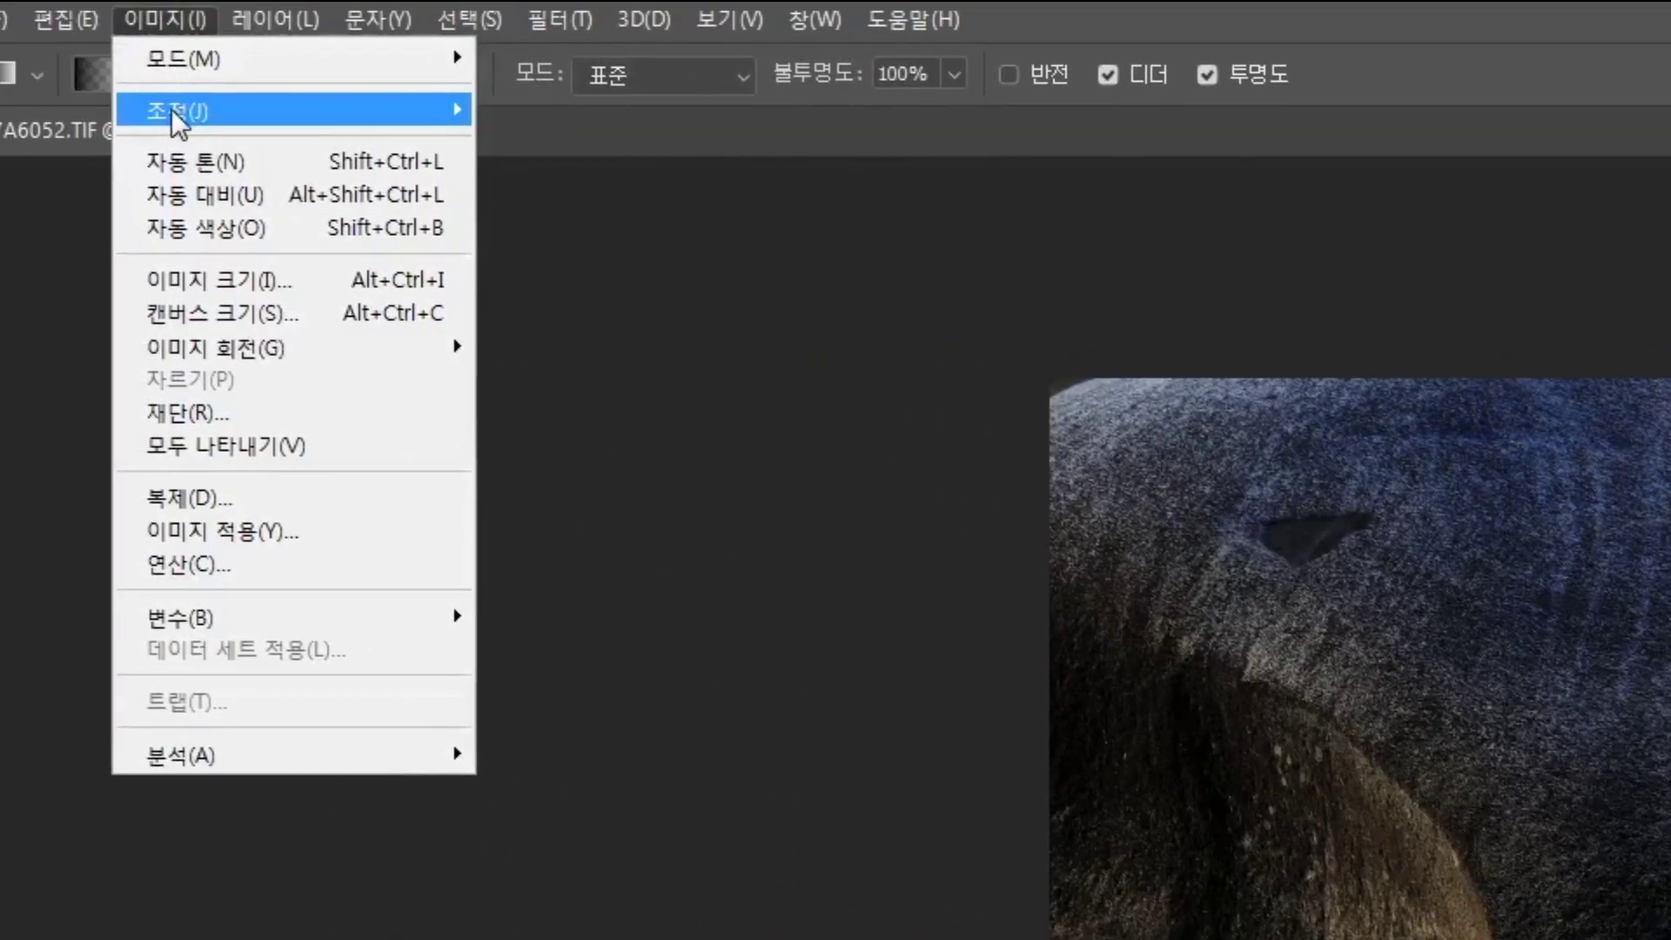
key("Escape")
key("ctrl+m")
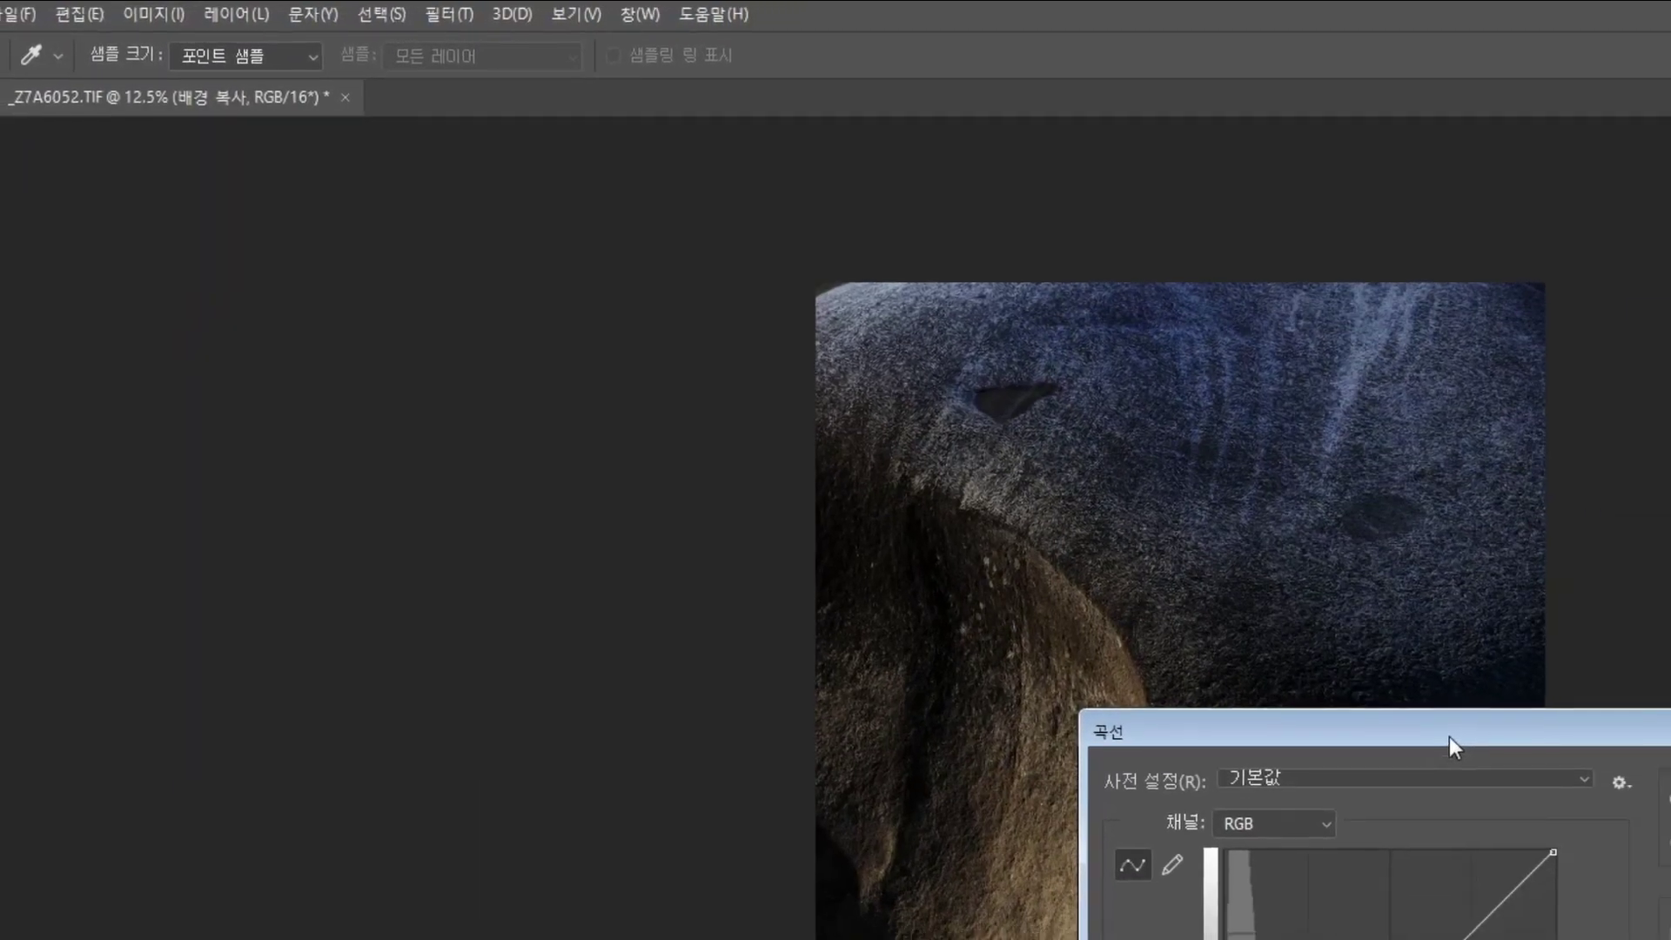
left_click_drag(1449, 736, 1488, 546)
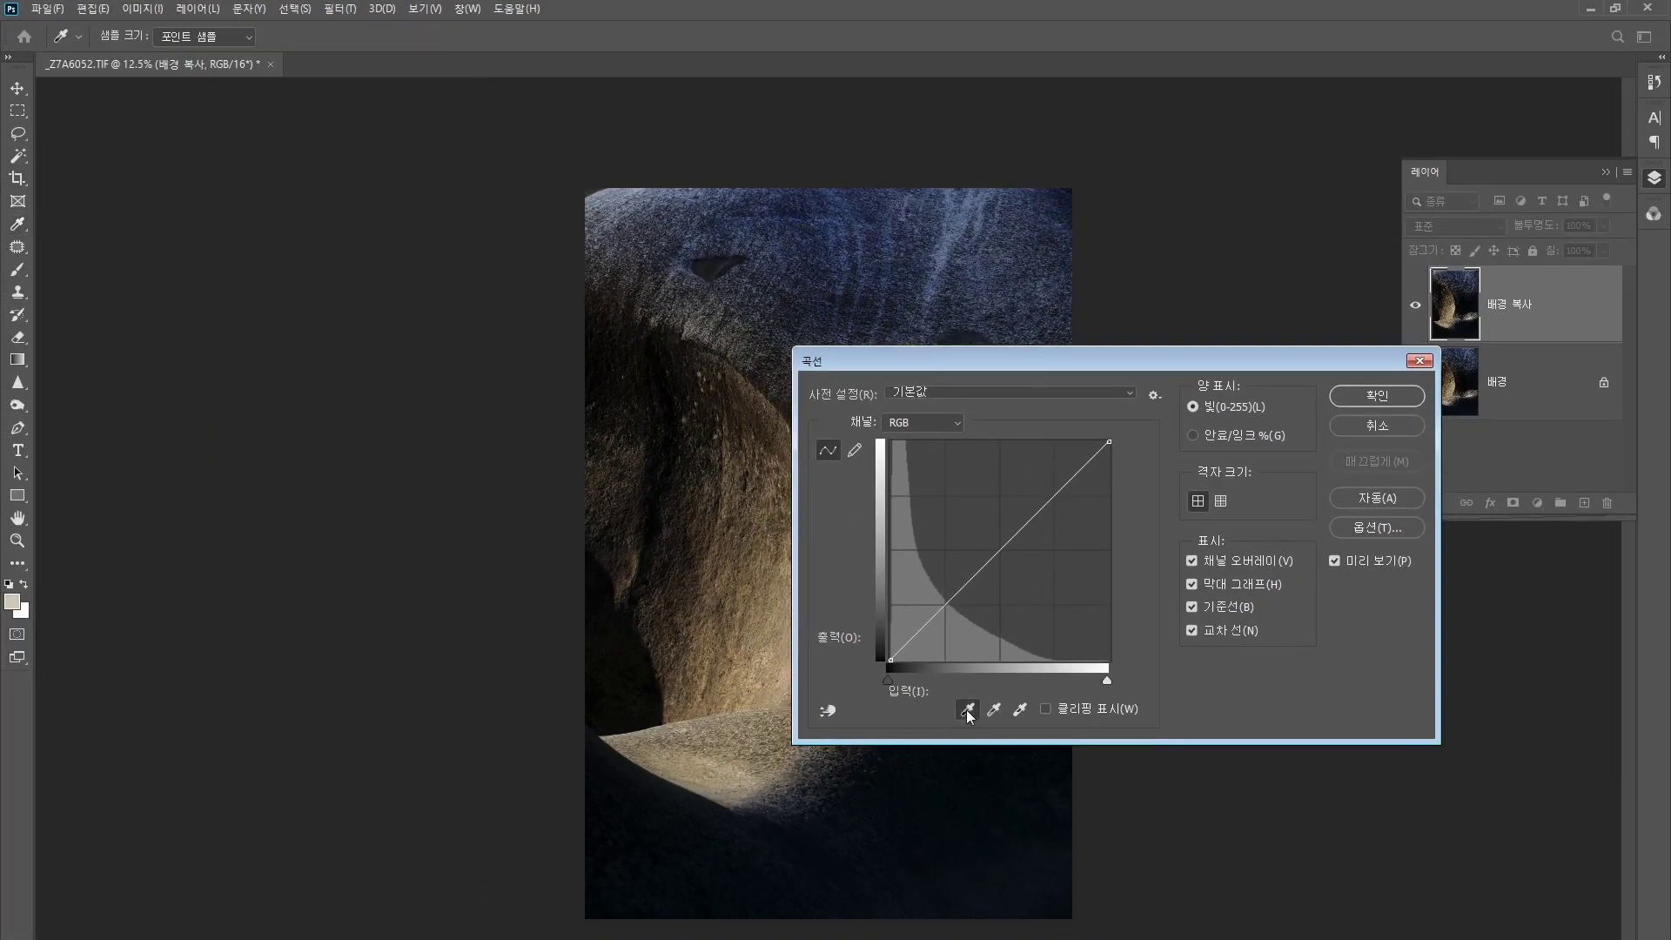
left_click(967, 711)
left_click(886, 877)
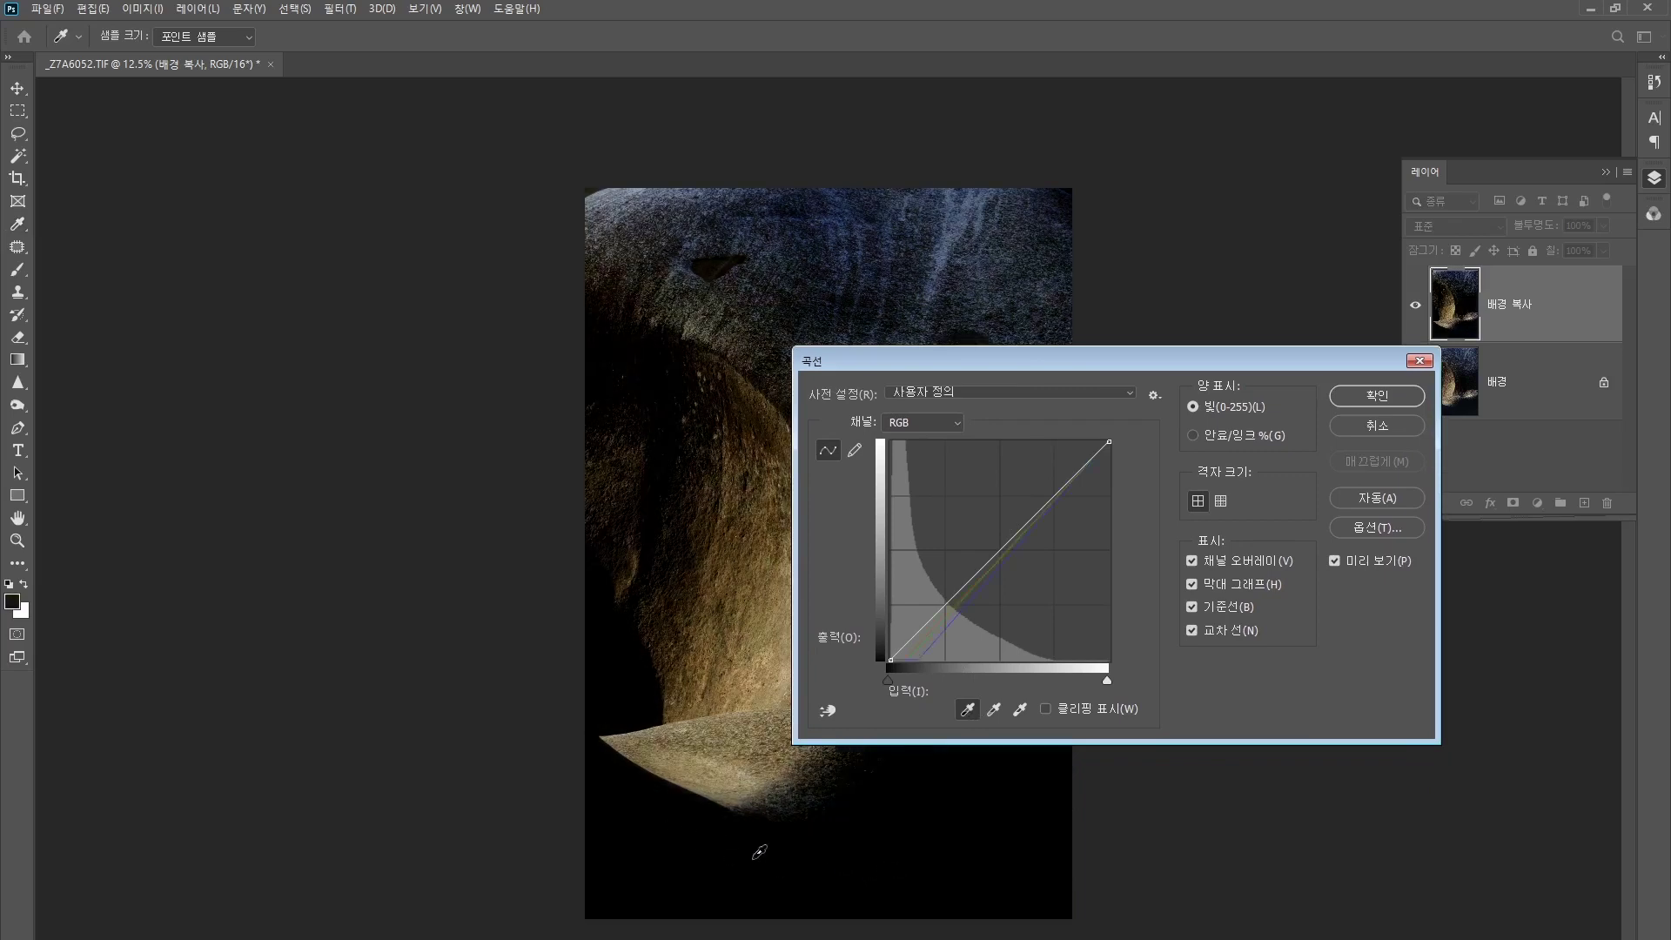
left_click(784, 865)
left_click(1375, 397)
key("g")
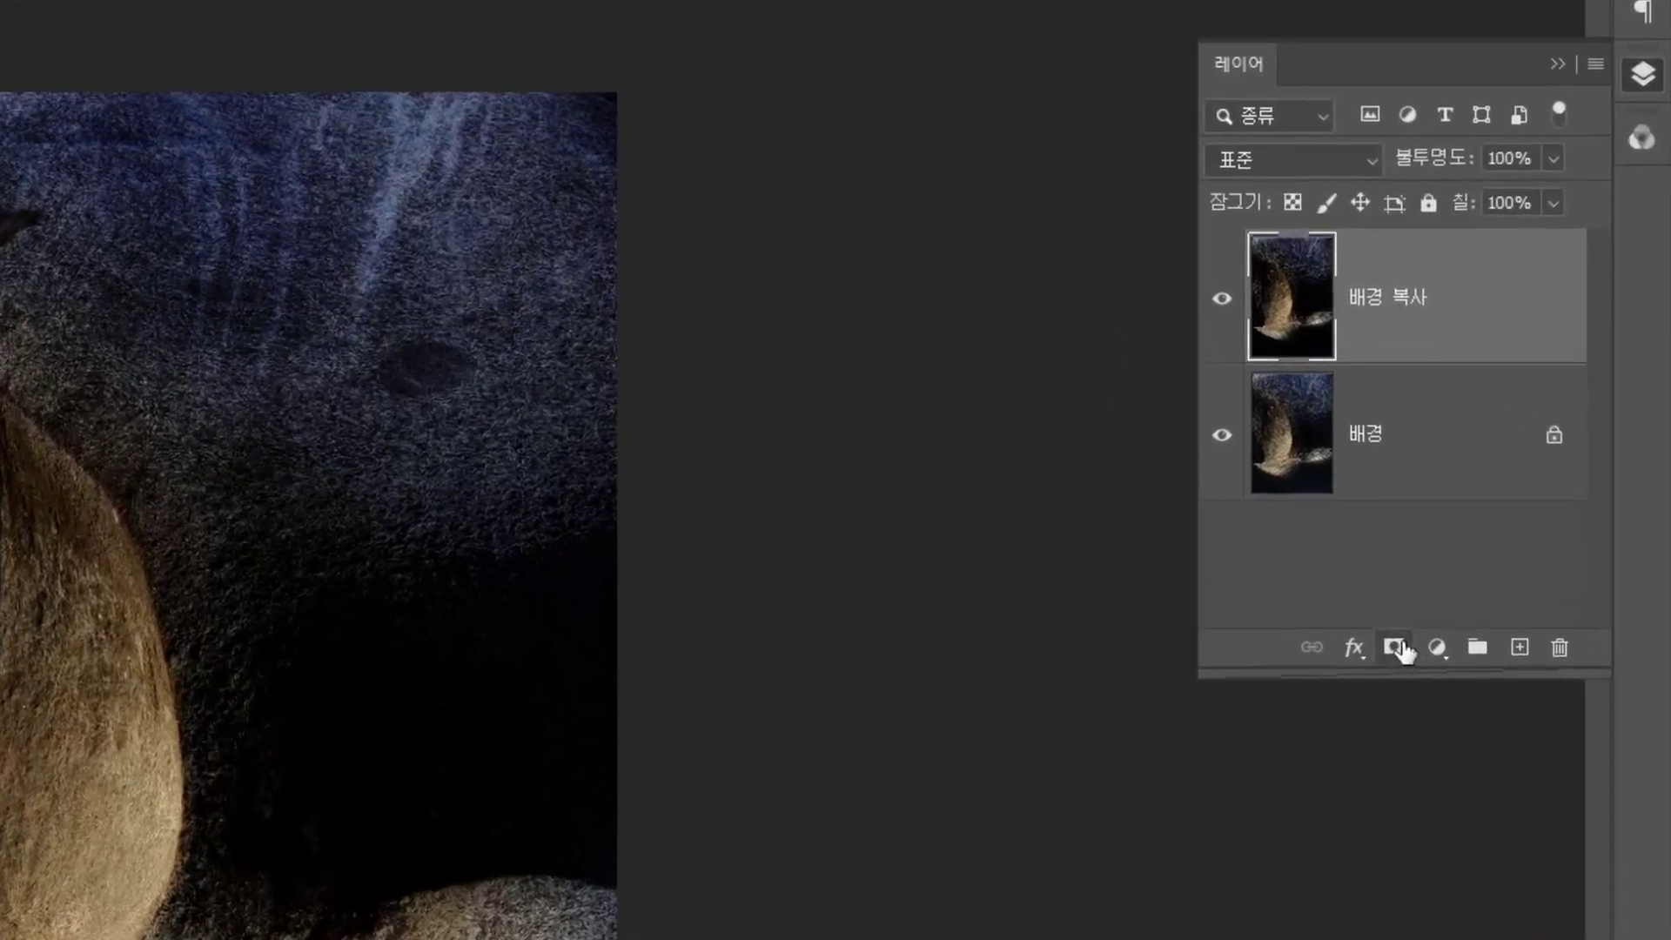
Step: Add a mask to the darkened duplicate and fade out its upper part with a black-to-transparent gradient ending near the lower ridge
left_click(1473, 553)
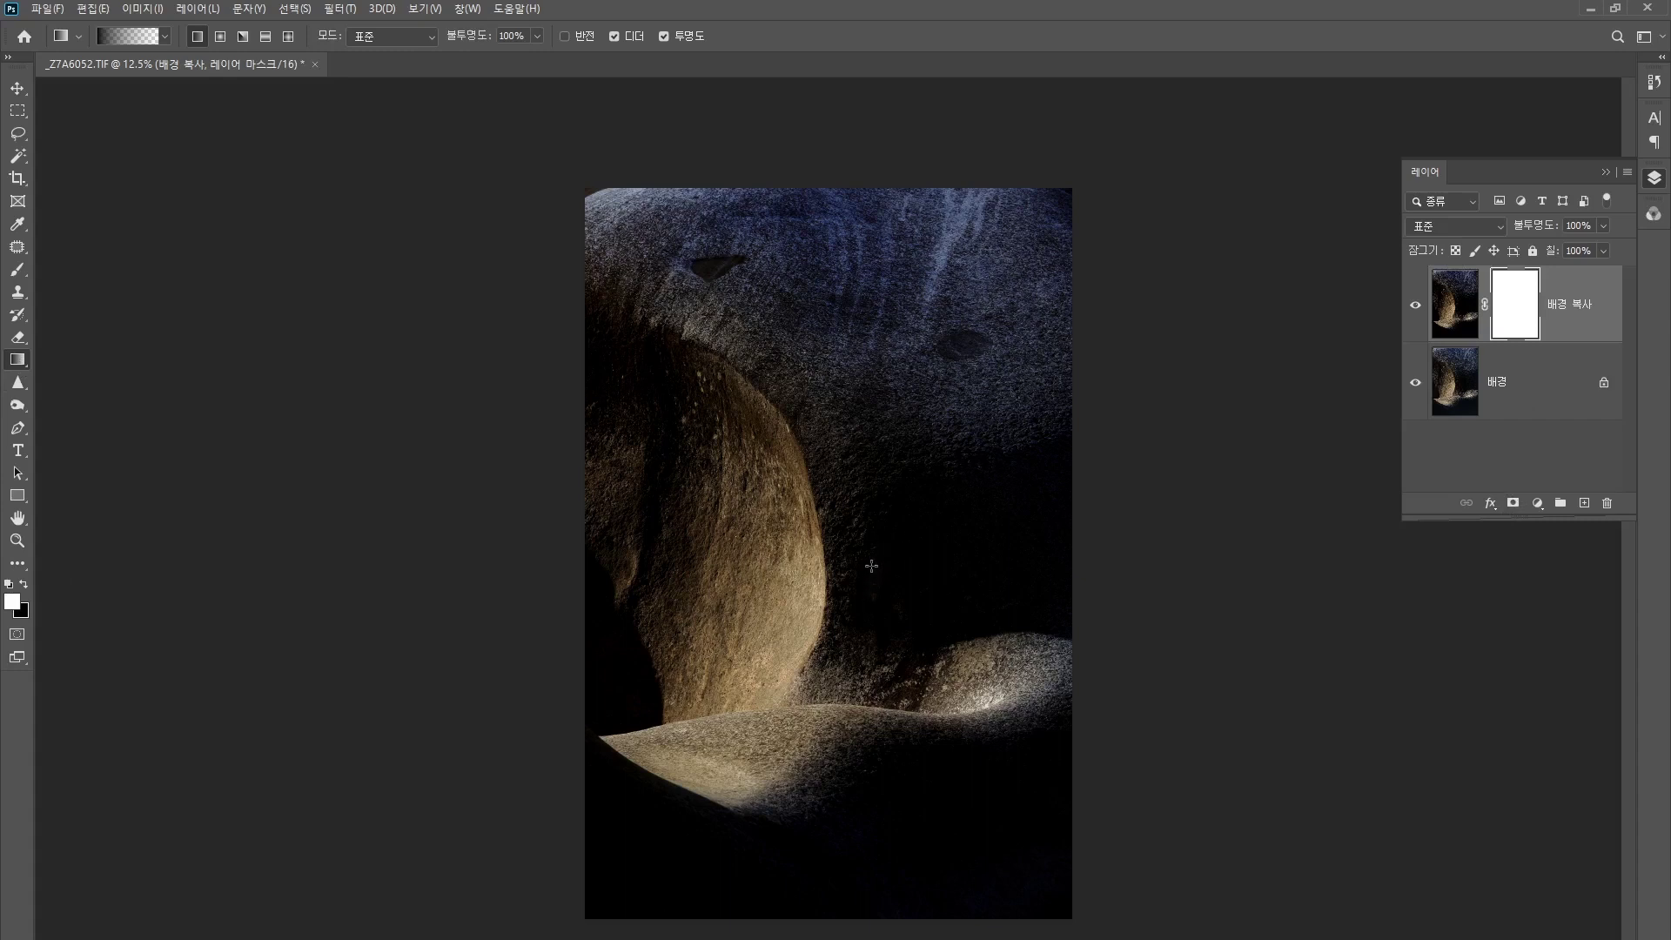
left_click_drag(855, 638, 816, 799)
left_click_drag(814, 814, 812, 810)
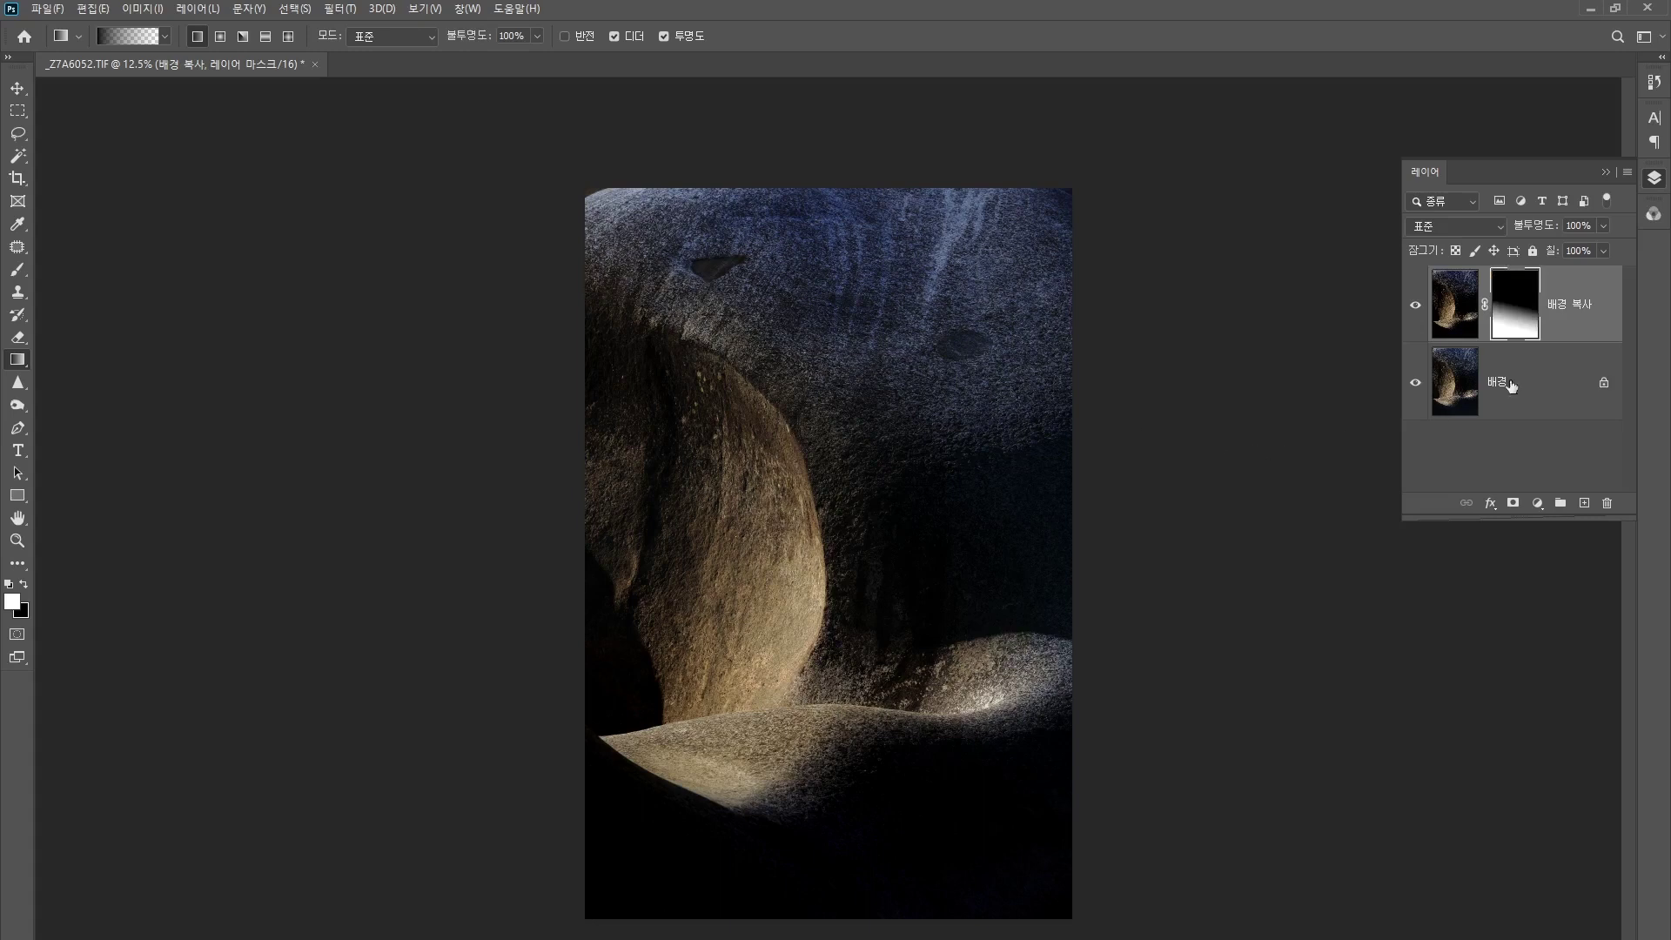
Step: Flatten the image and add a new empty layer
left_click(1626, 172)
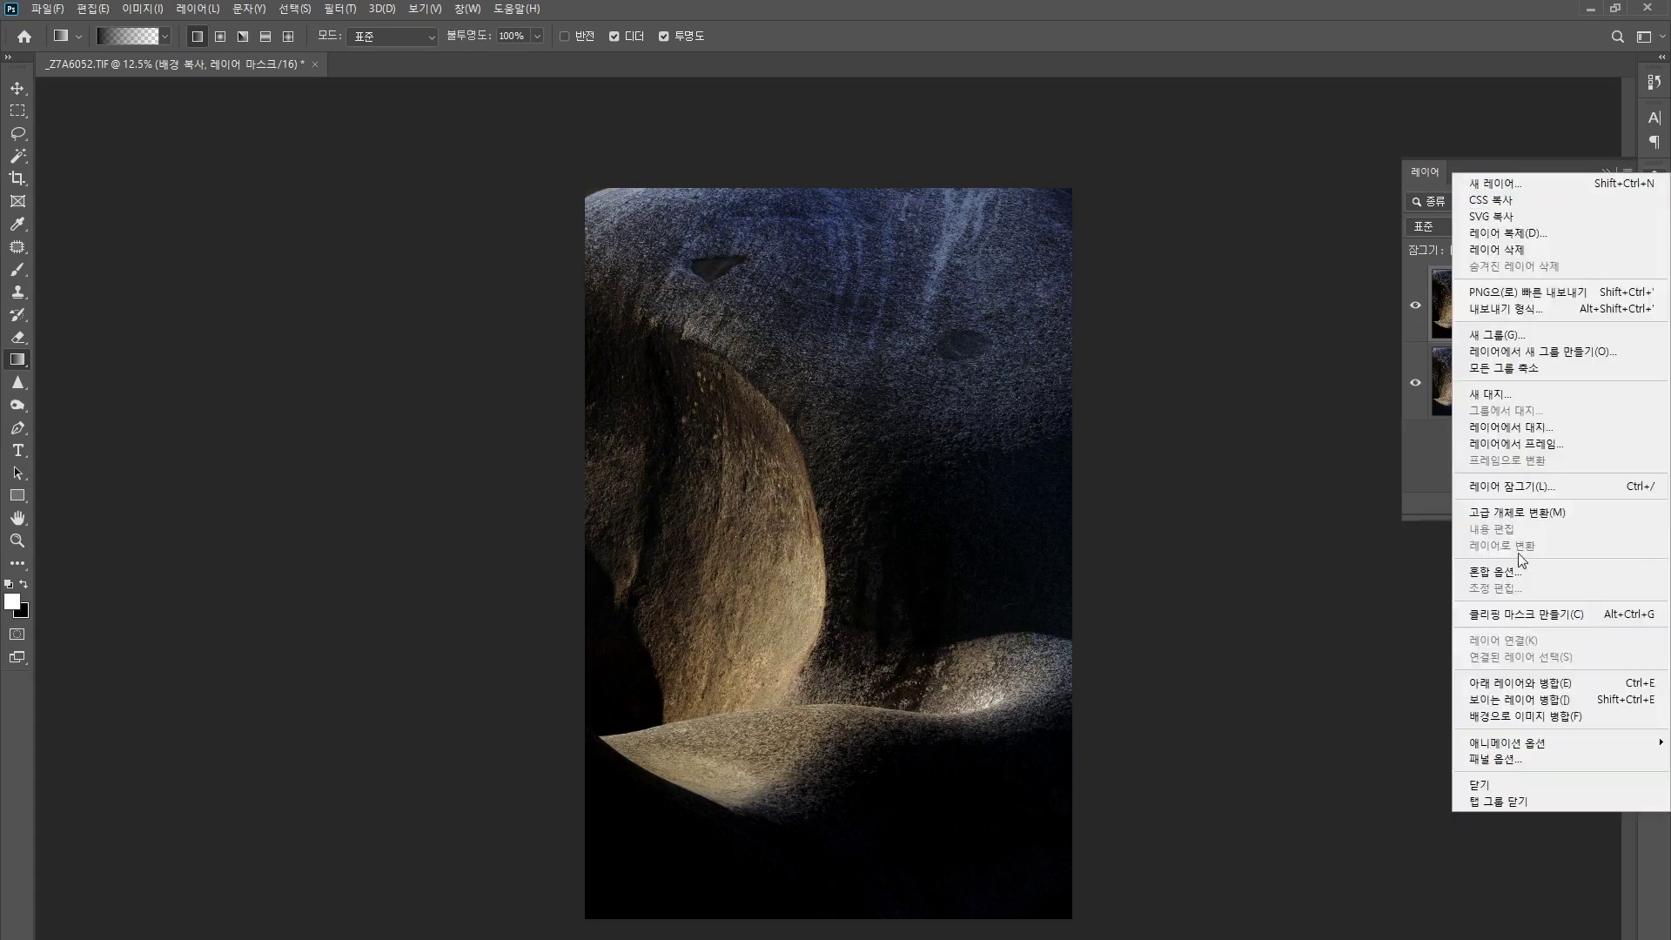
left_click(1526, 716)
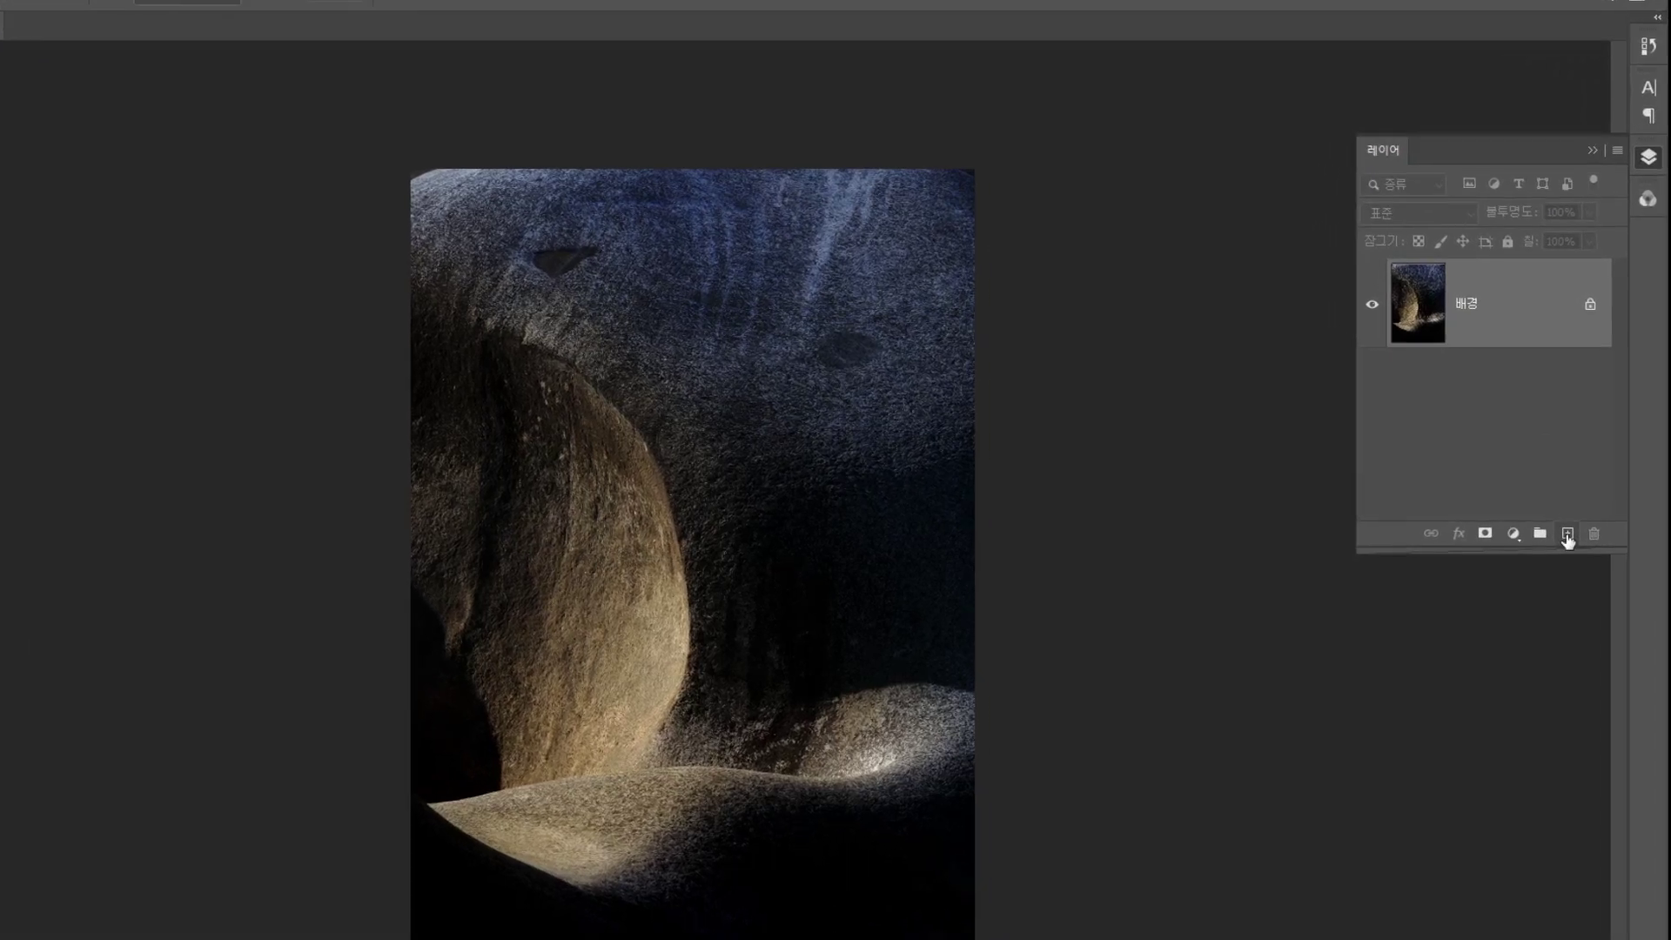
left_click(1584, 505)
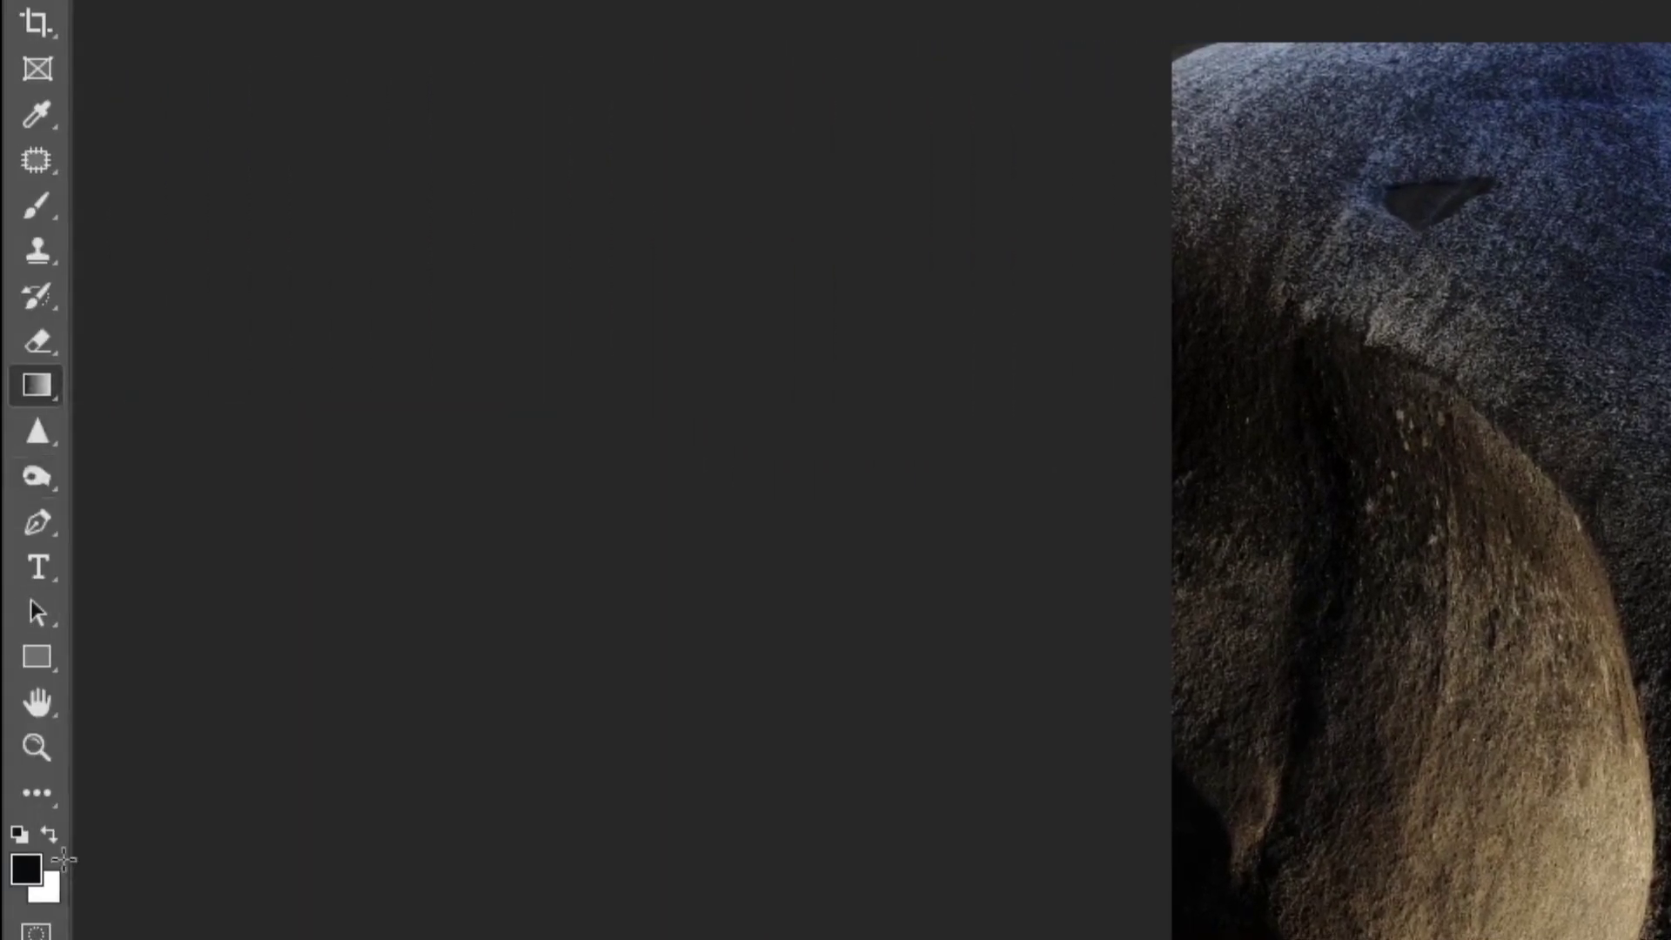
Step: Set the foreground colour to dark blue 2e324c, sampled from the bluish rock at the photo's upper right
left_click(28, 864)
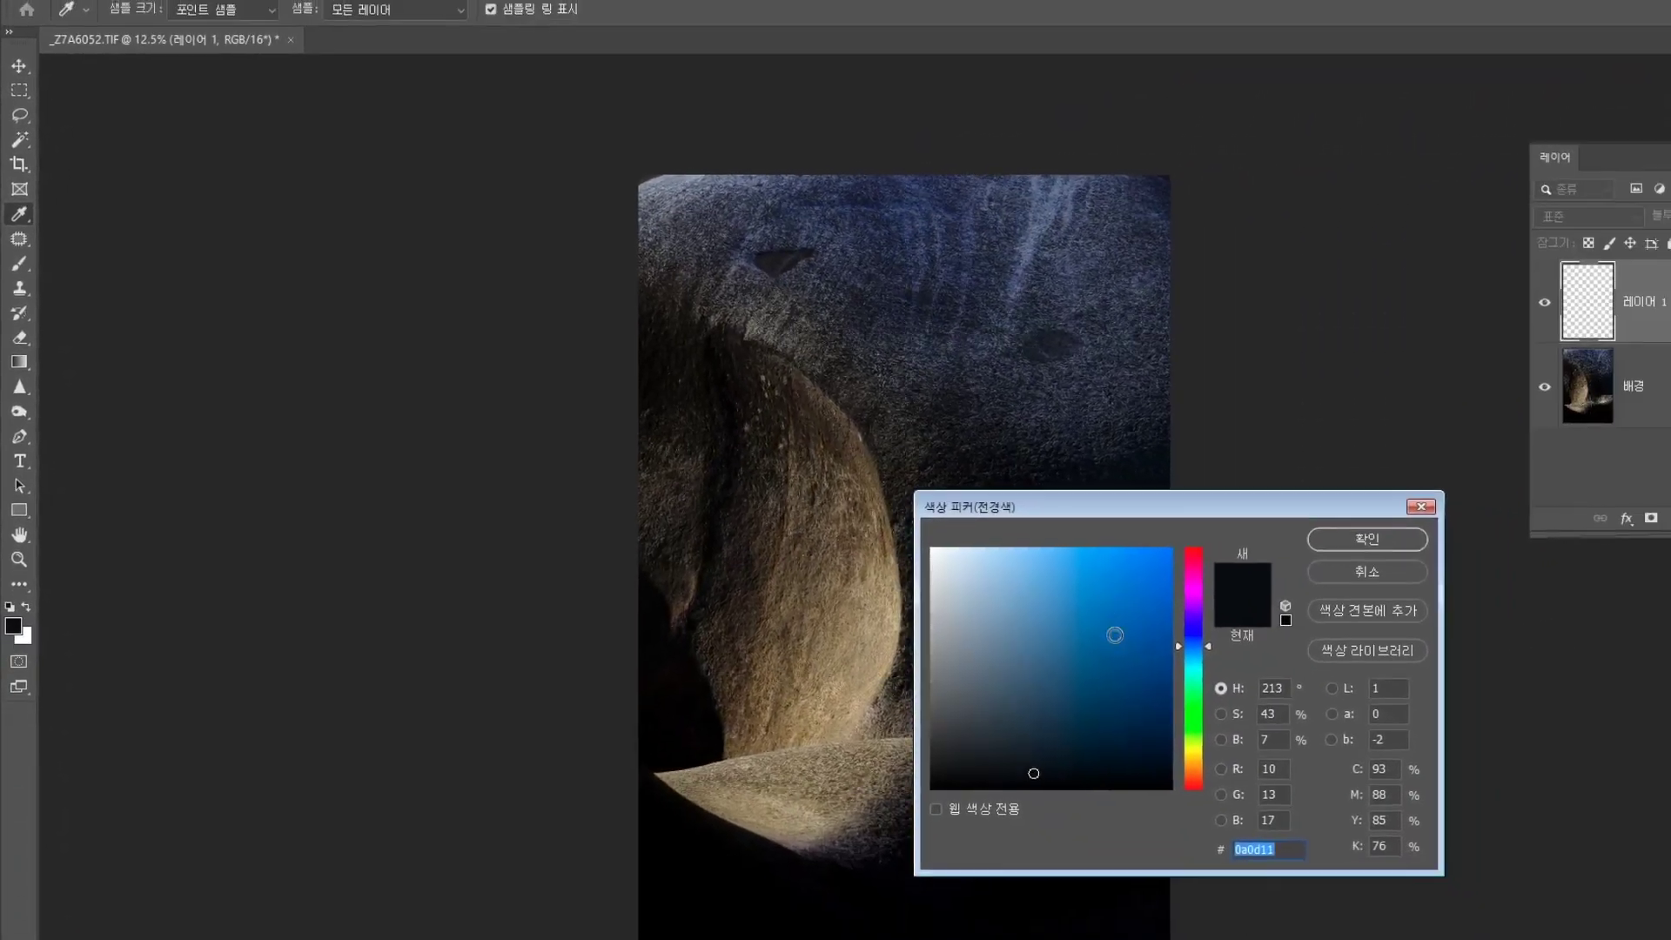
left_click_drag(1130, 731, 1130, 714)
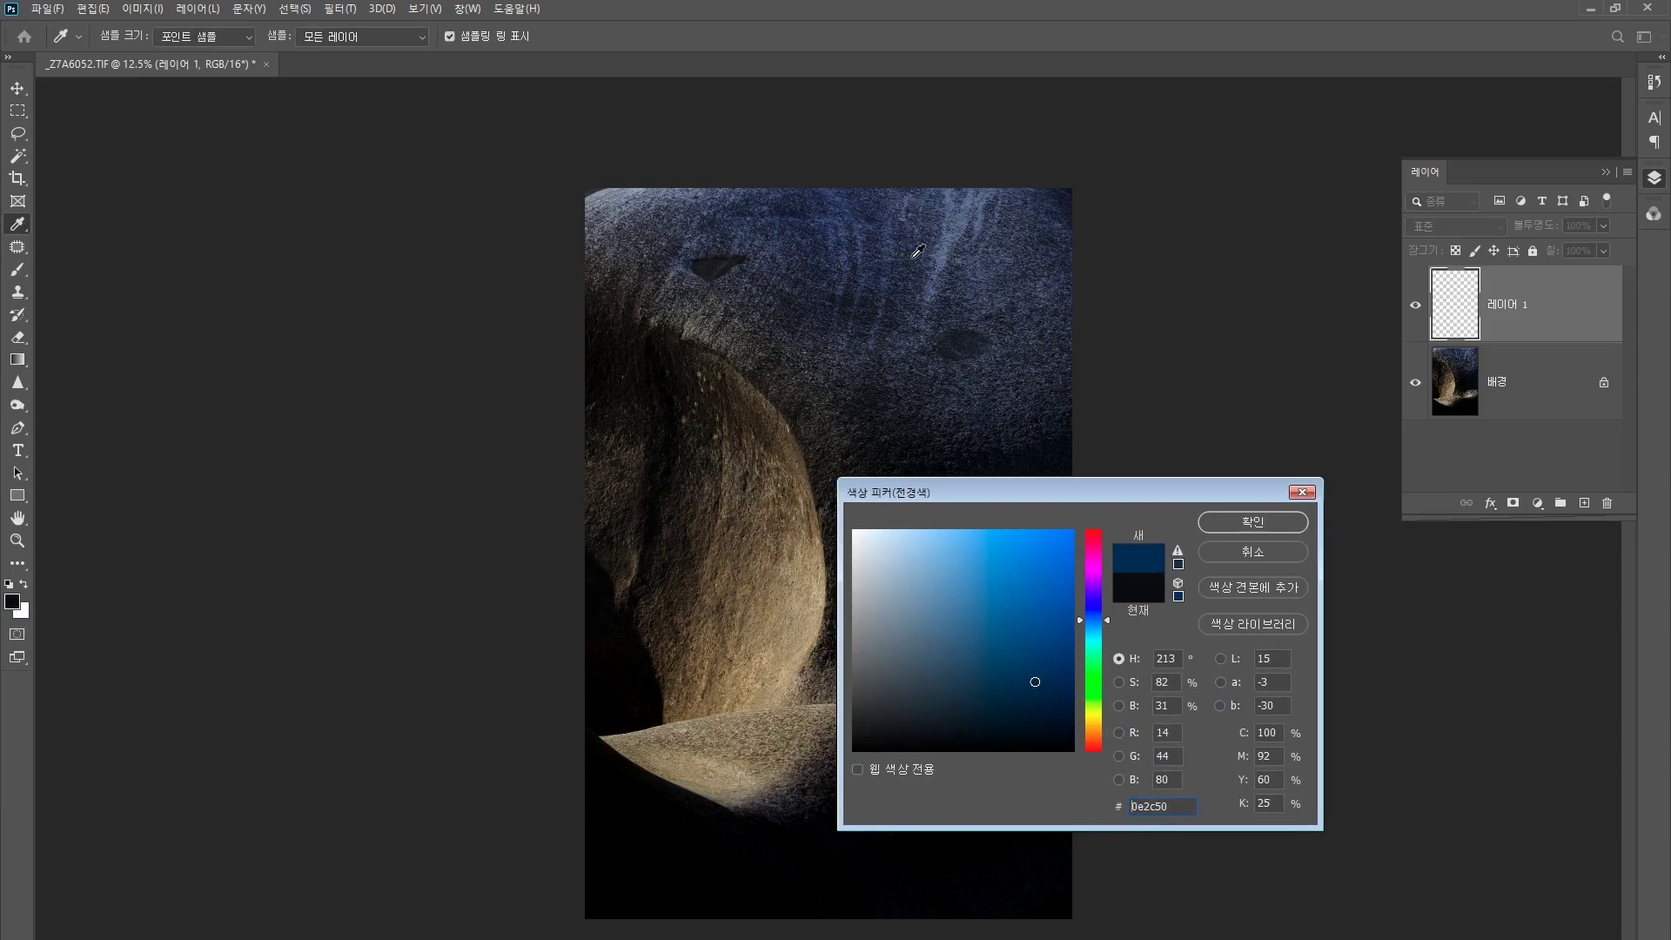
left_click(968, 277)
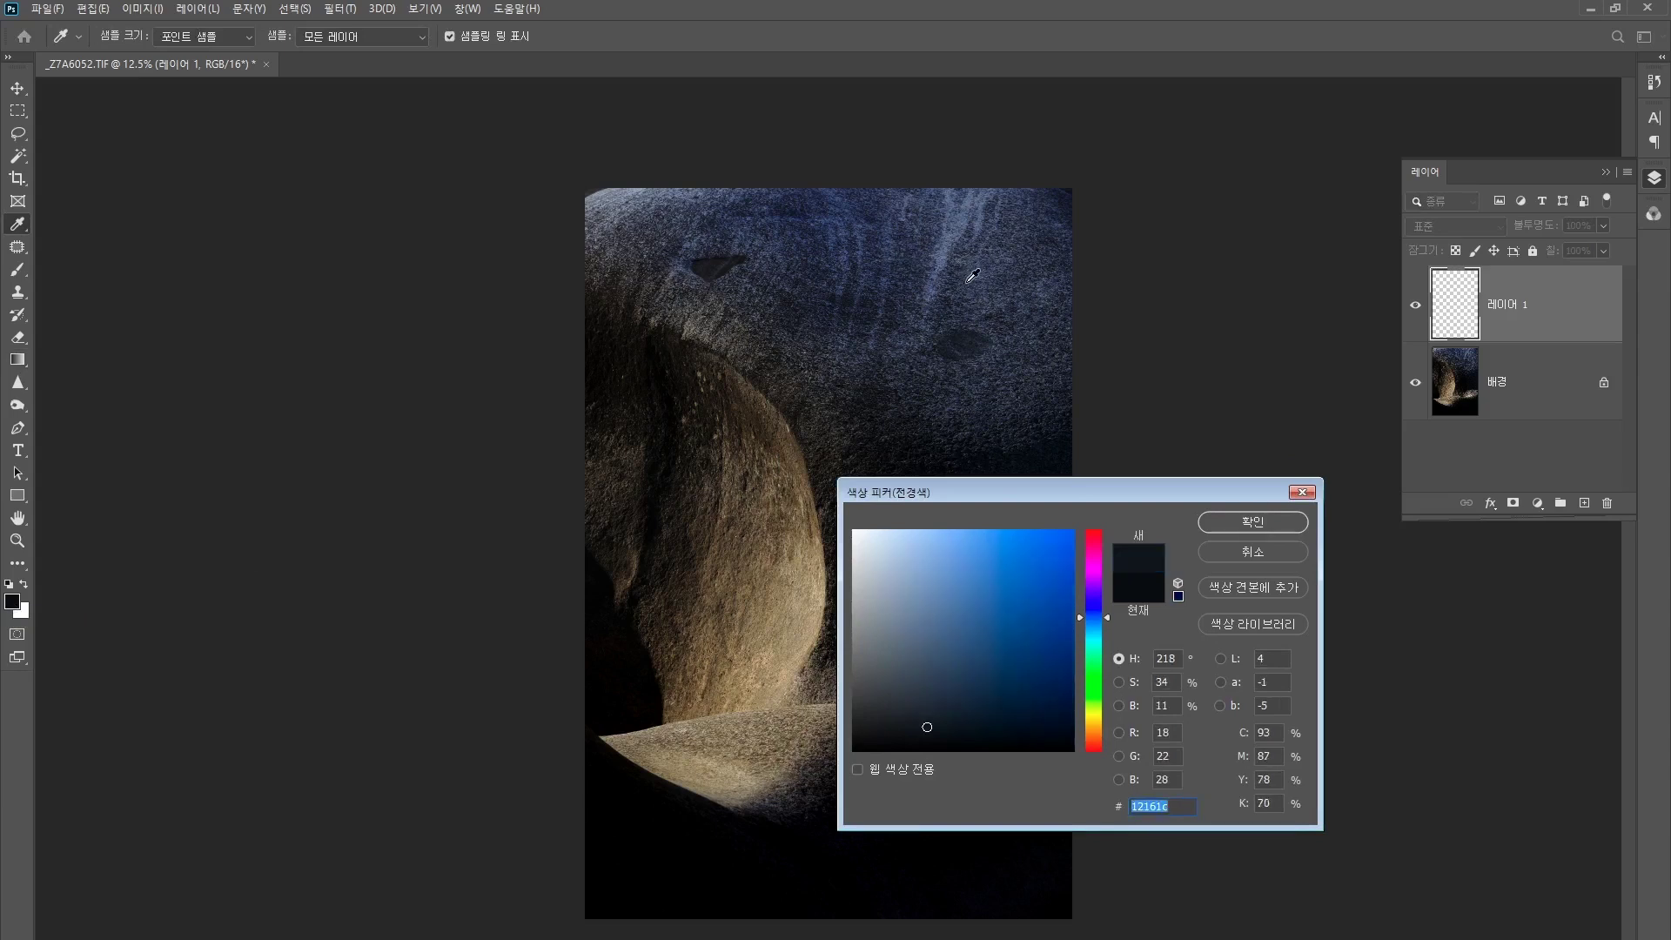
left_click(993, 267)
left_click(997, 267)
left_click(998, 266)
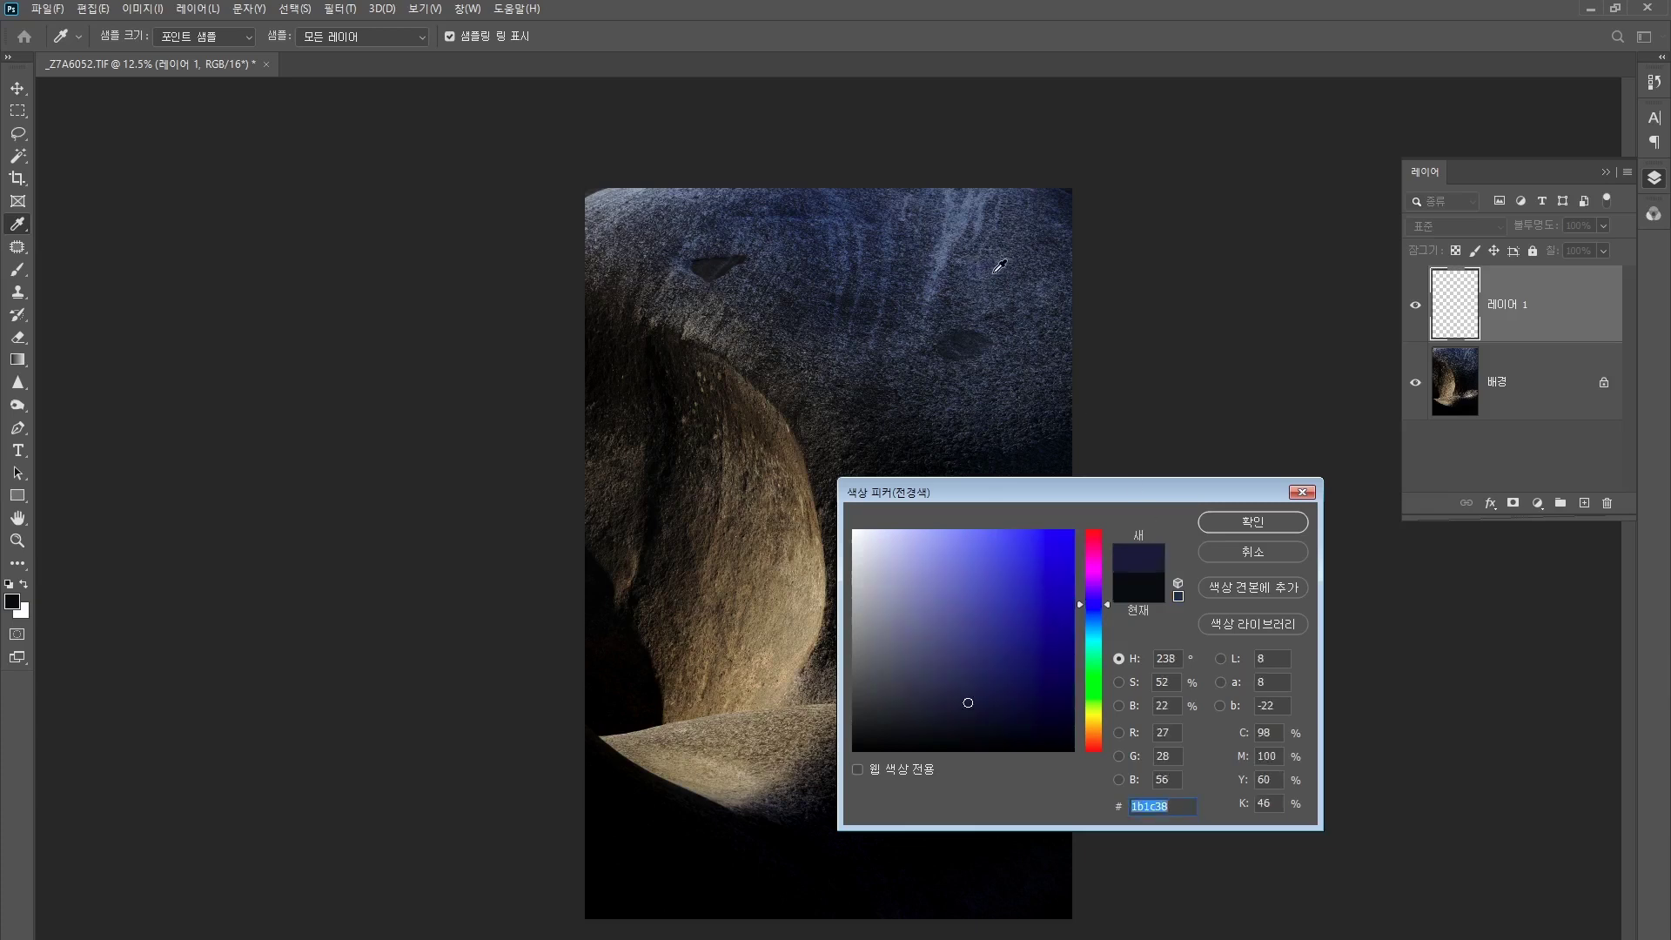
left_click(1008, 263)
left_click(1002, 269)
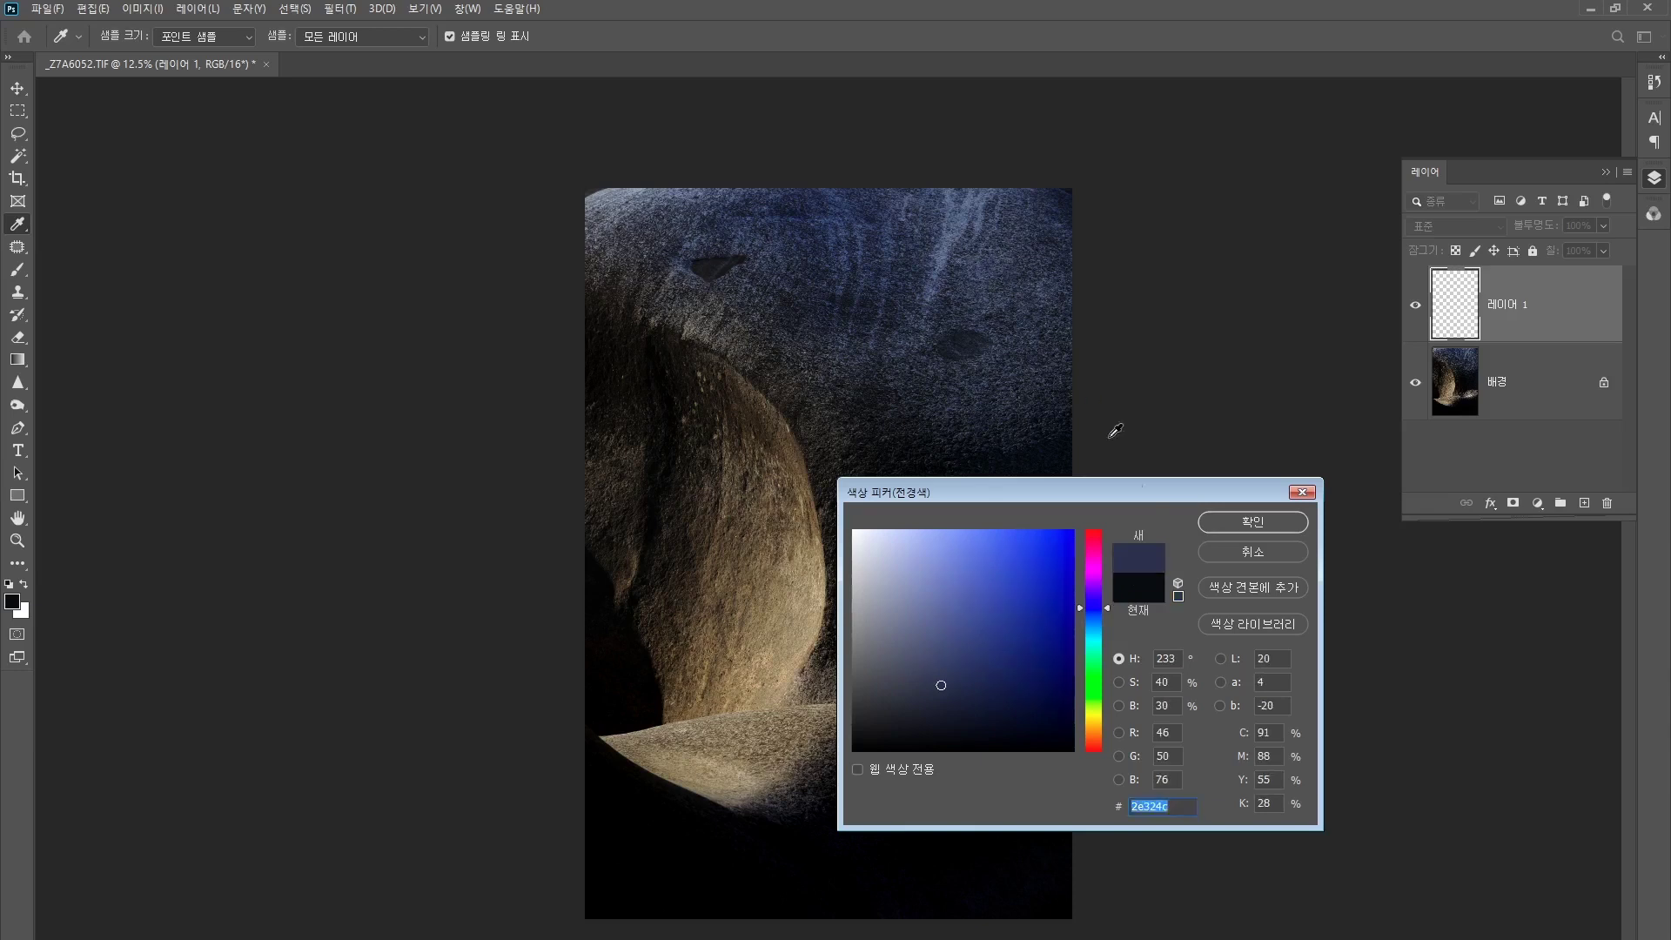
left_click(1233, 525)
key("g")
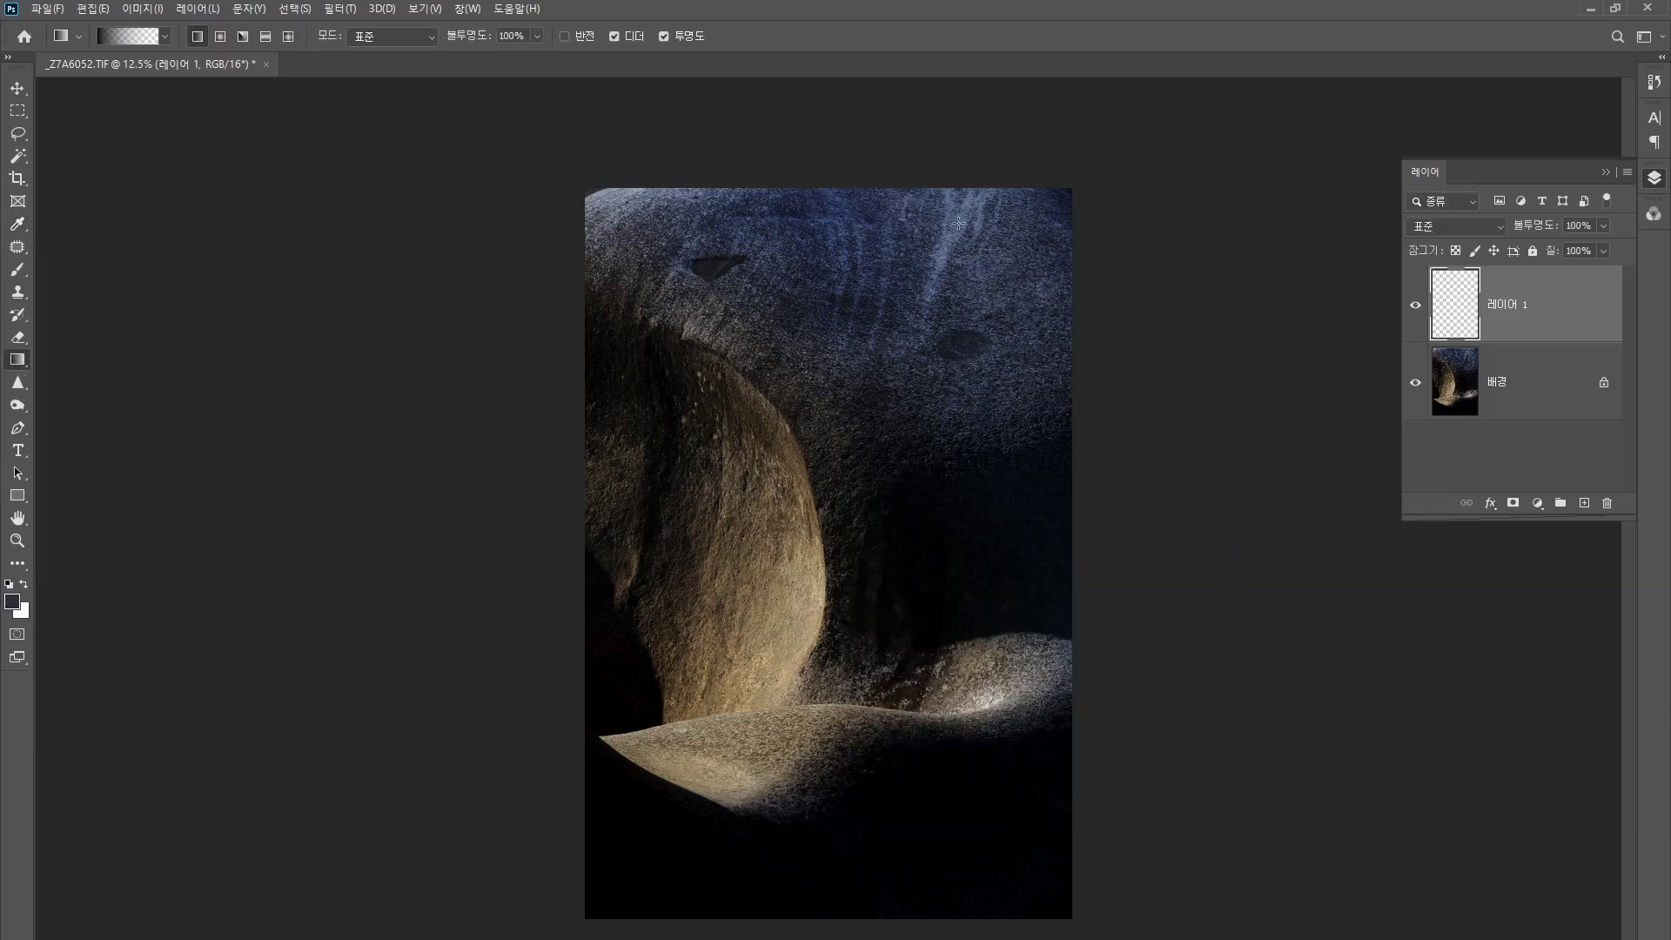
Step: Fill the new layer with a dark-blue-to-transparent gradient from the upper right corner area and set its blend mode to Multiply
left_click_drag(972, 257, 851, 462)
left_click_drag(848, 469, 847, 468)
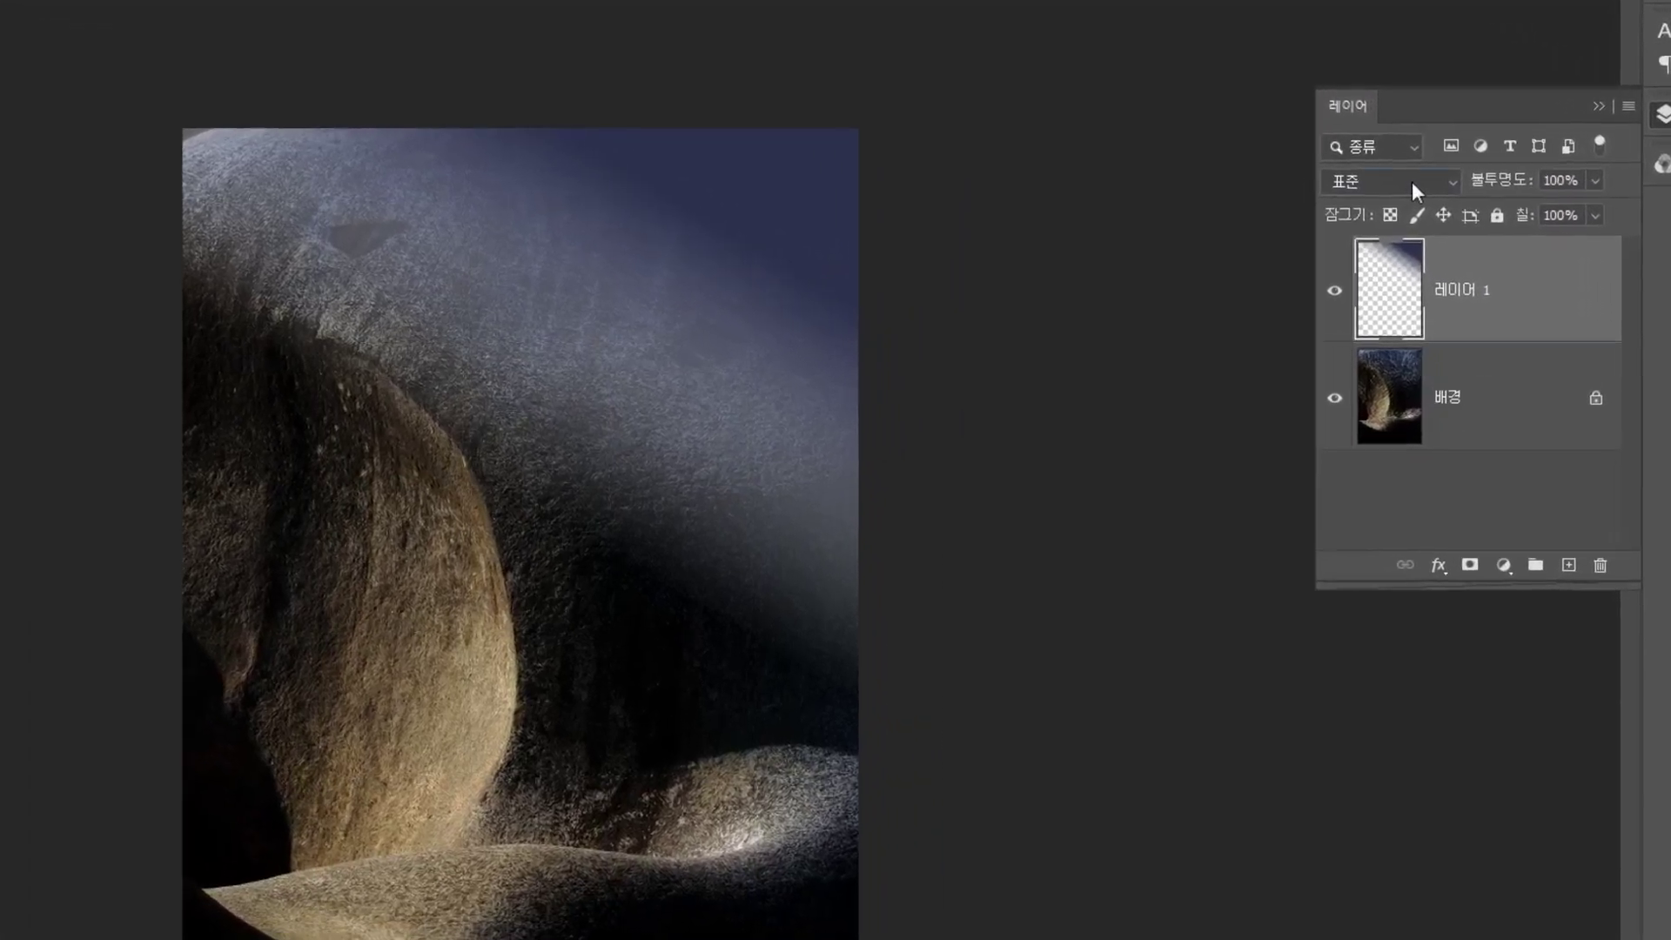
left_click(1418, 225)
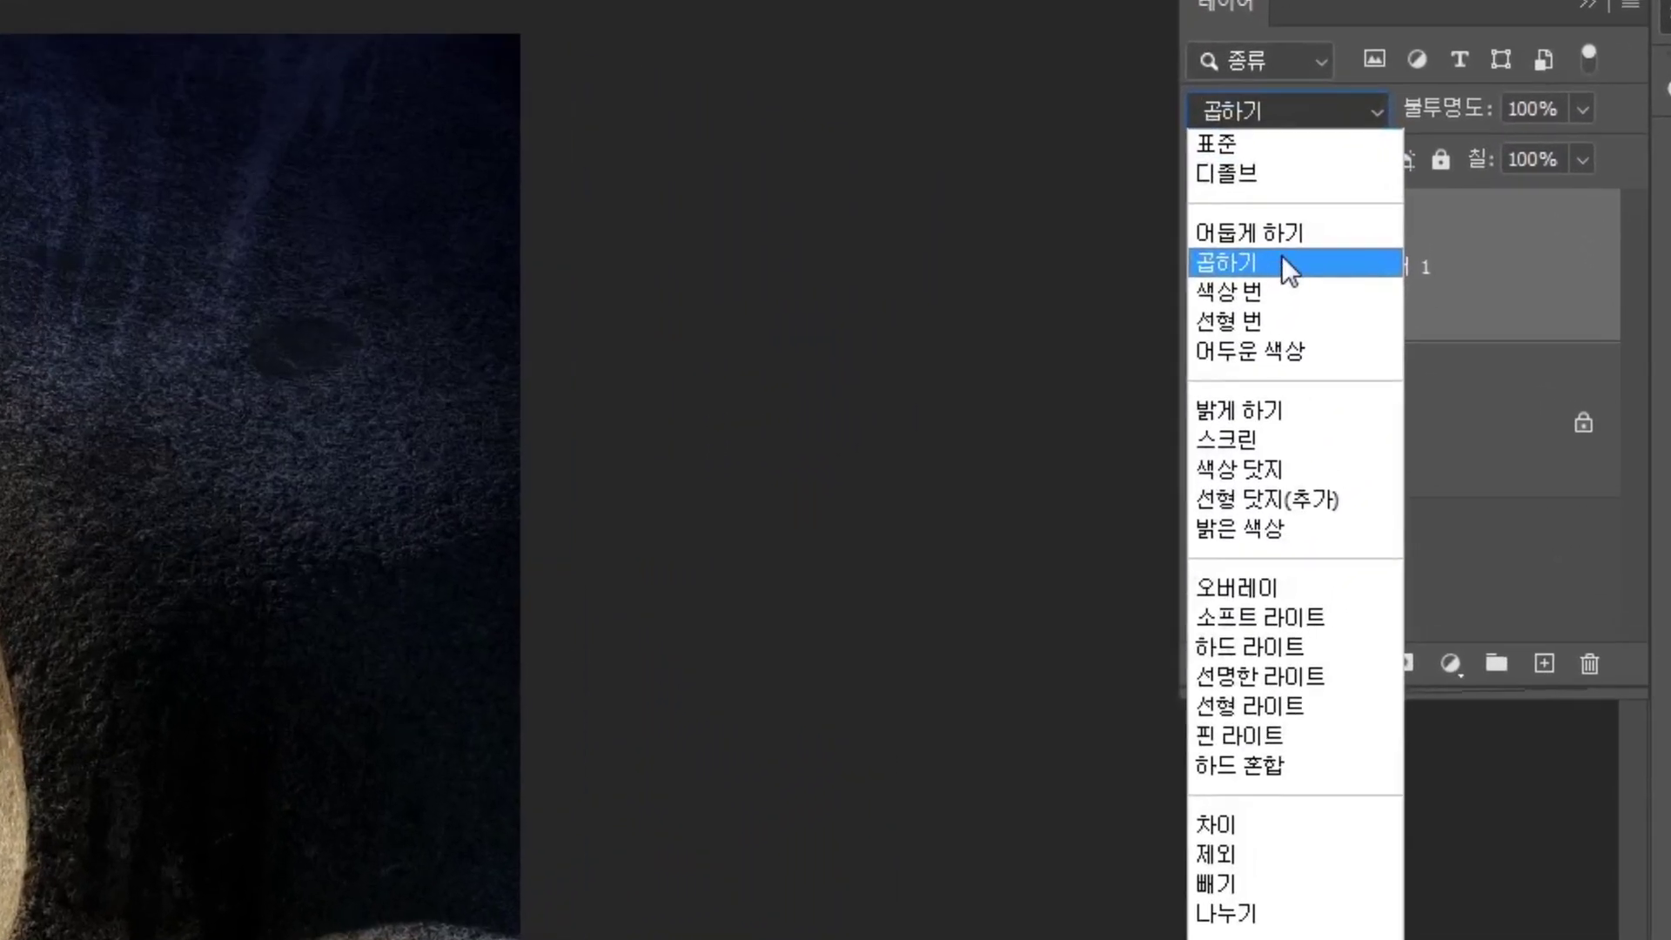
left_click(1281, 261)
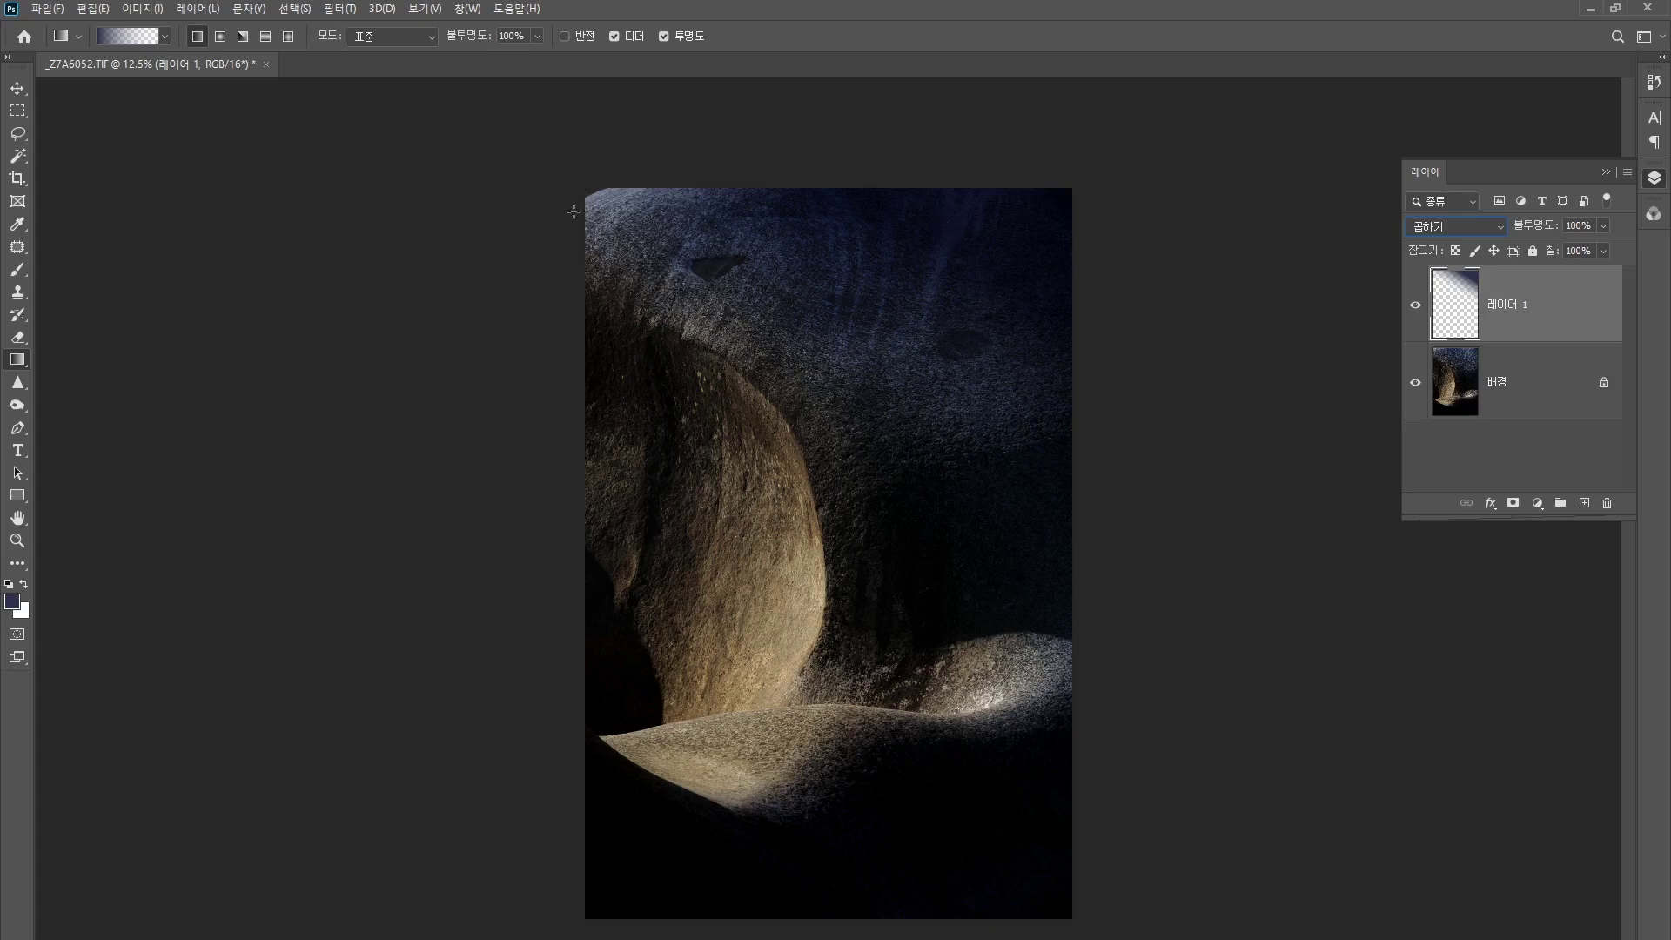
Step: Adjust the saturation and lightness of the blue gradient layer with Hue/Saturation
left_click(142, 9)
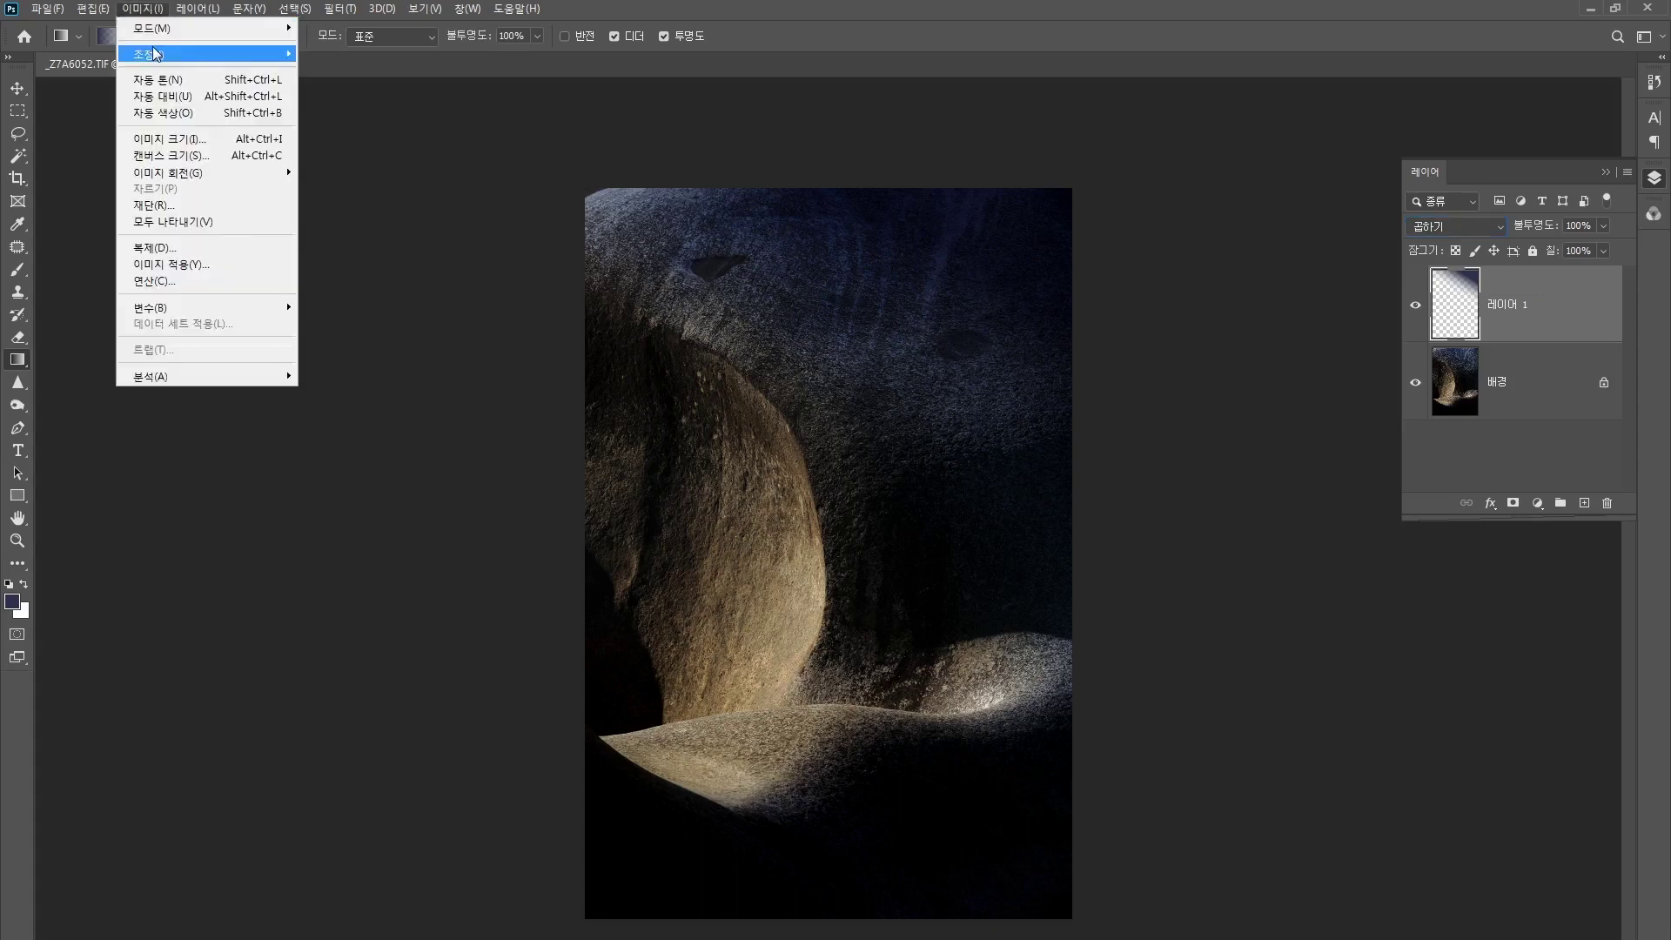
mouse_move(209, 54)
left_click(374, 146)
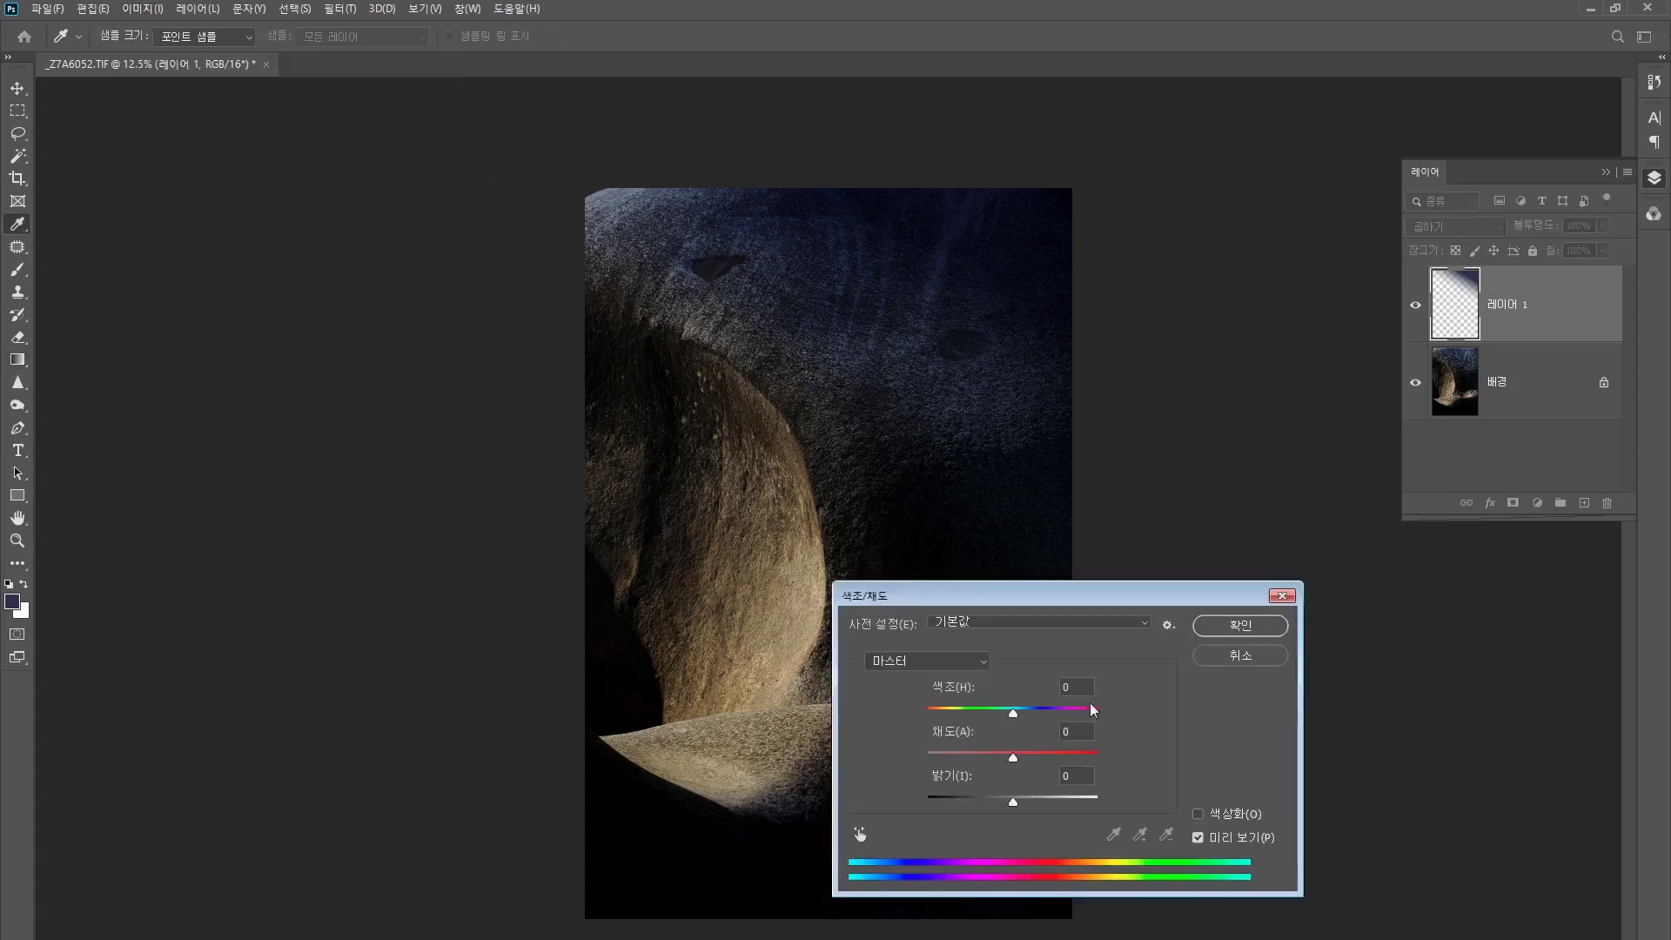
left_click_drag(1013, 756, 1026, 805)
left_click(1224, 627)
key("g")
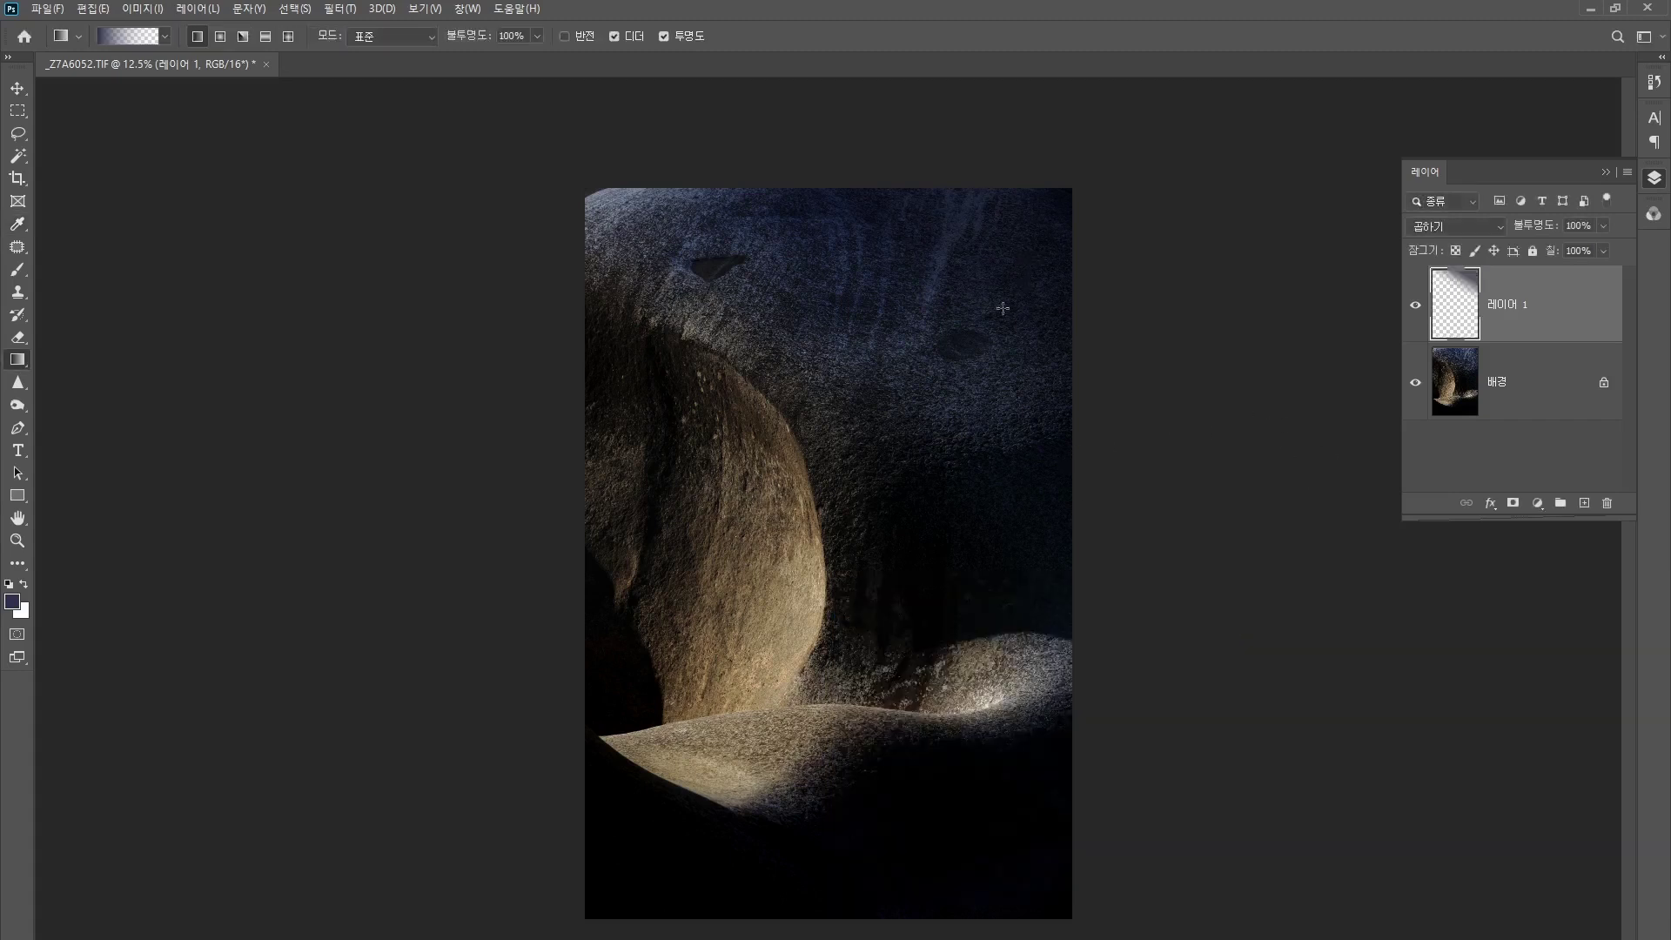
Step: Flatten the image and darken the upper right rock using the Burn tool on midtones at 30% exposure
left_click(1628, 174)
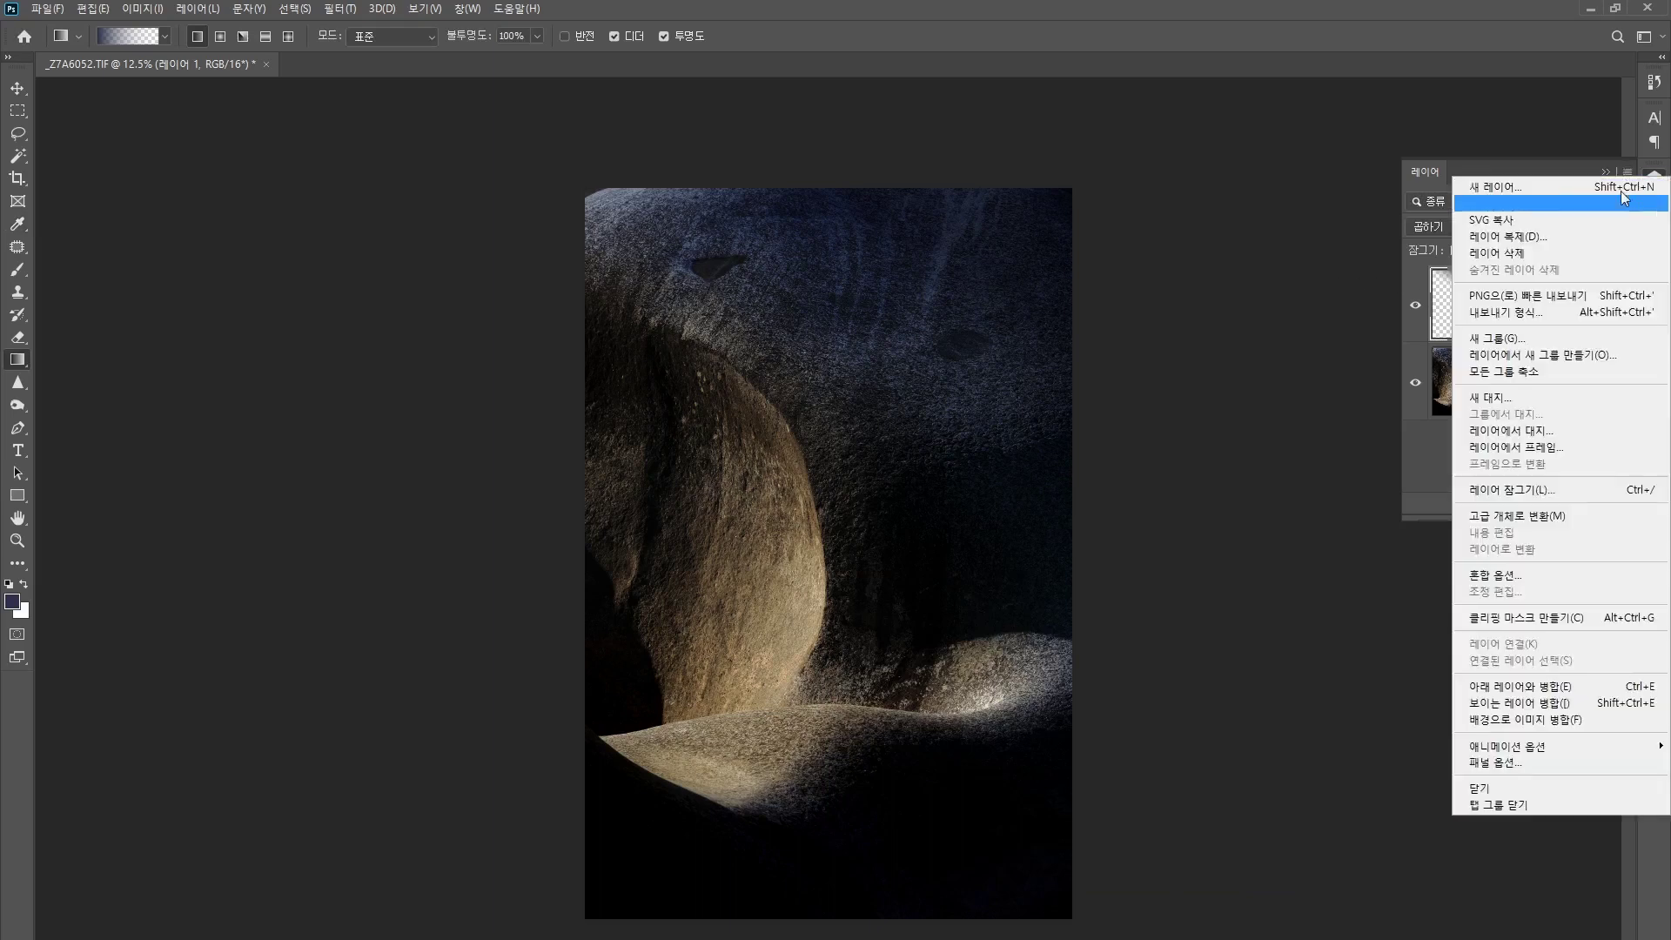
left_click(1511, 718)
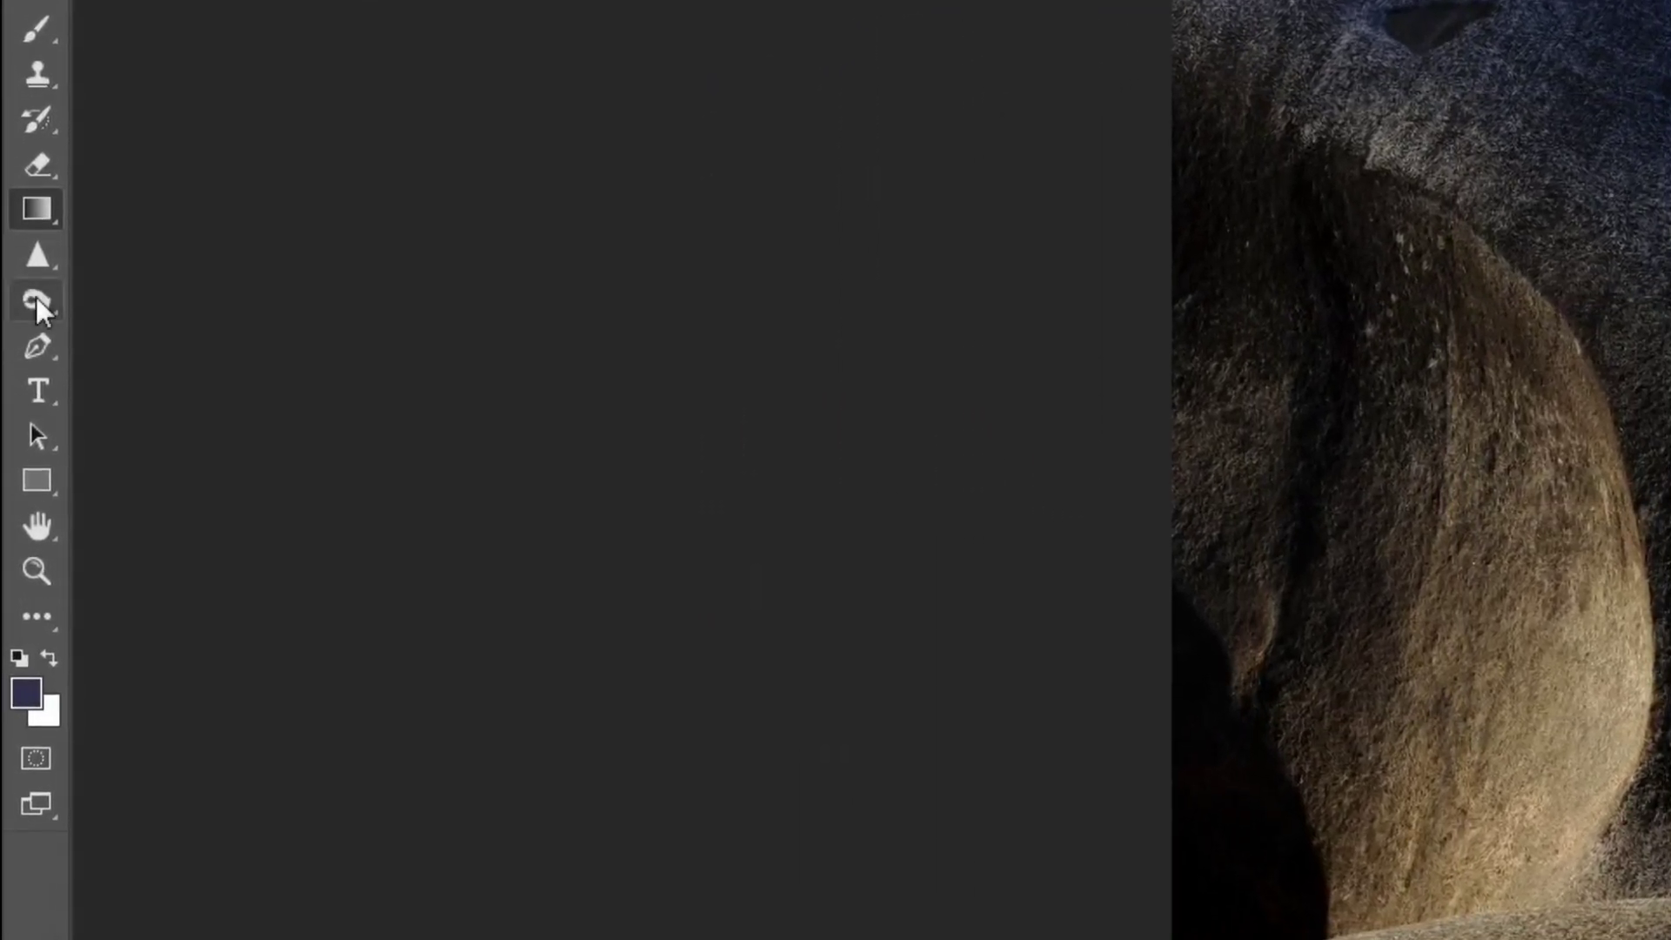
left_click(43, 305)
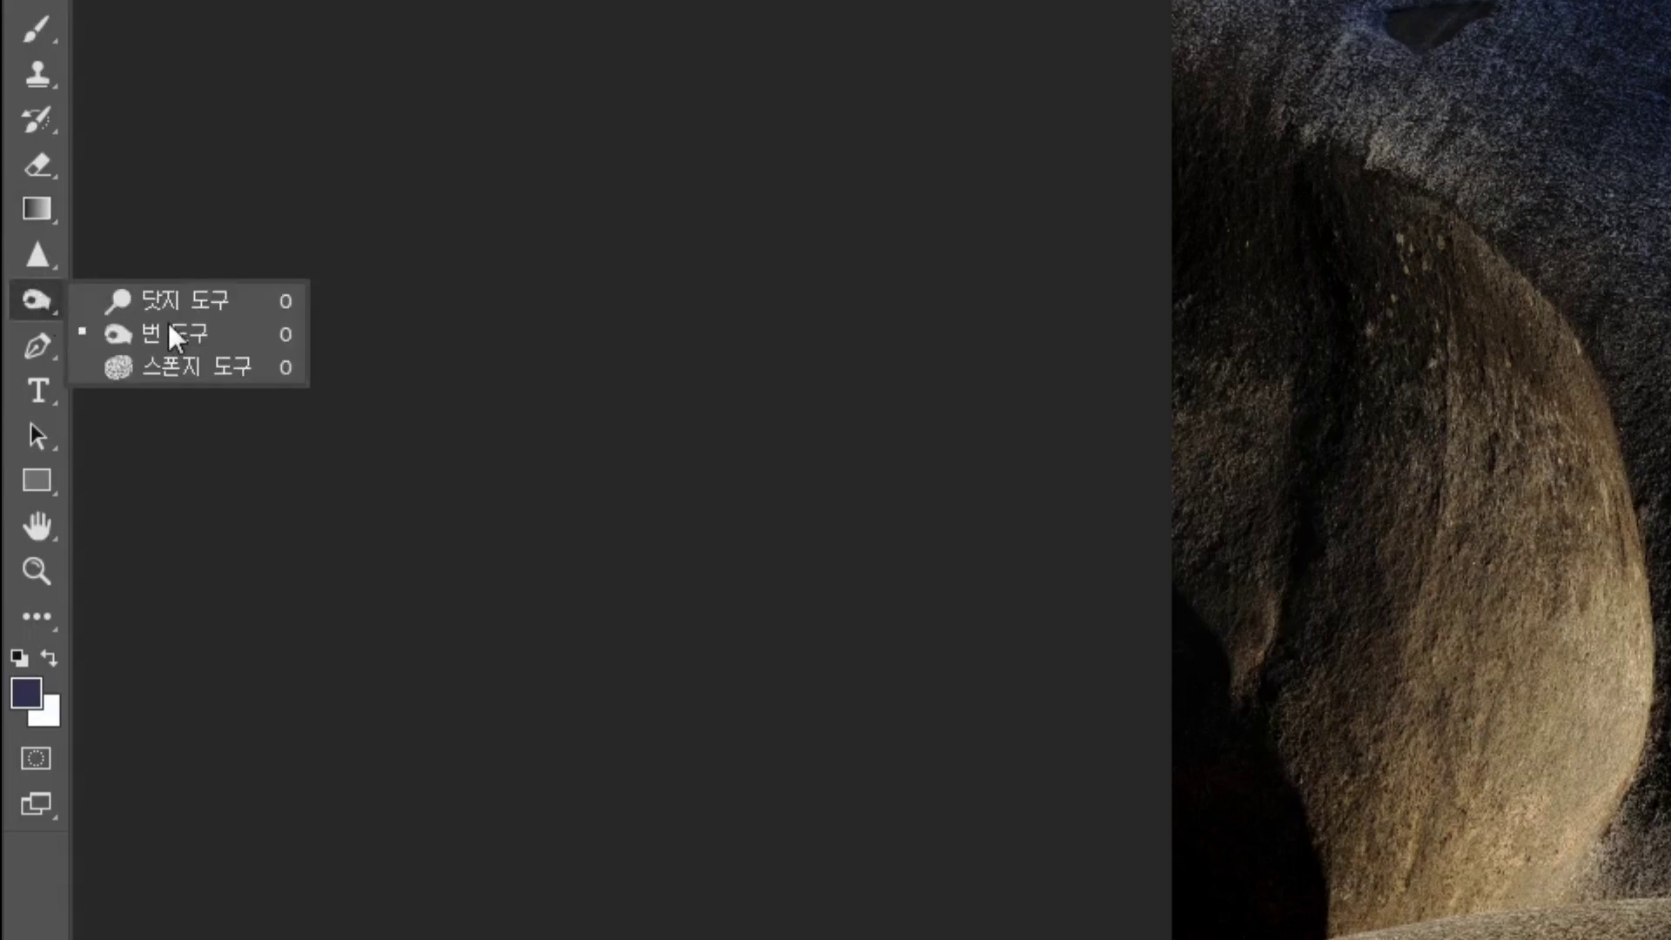
left_click(169, 329)
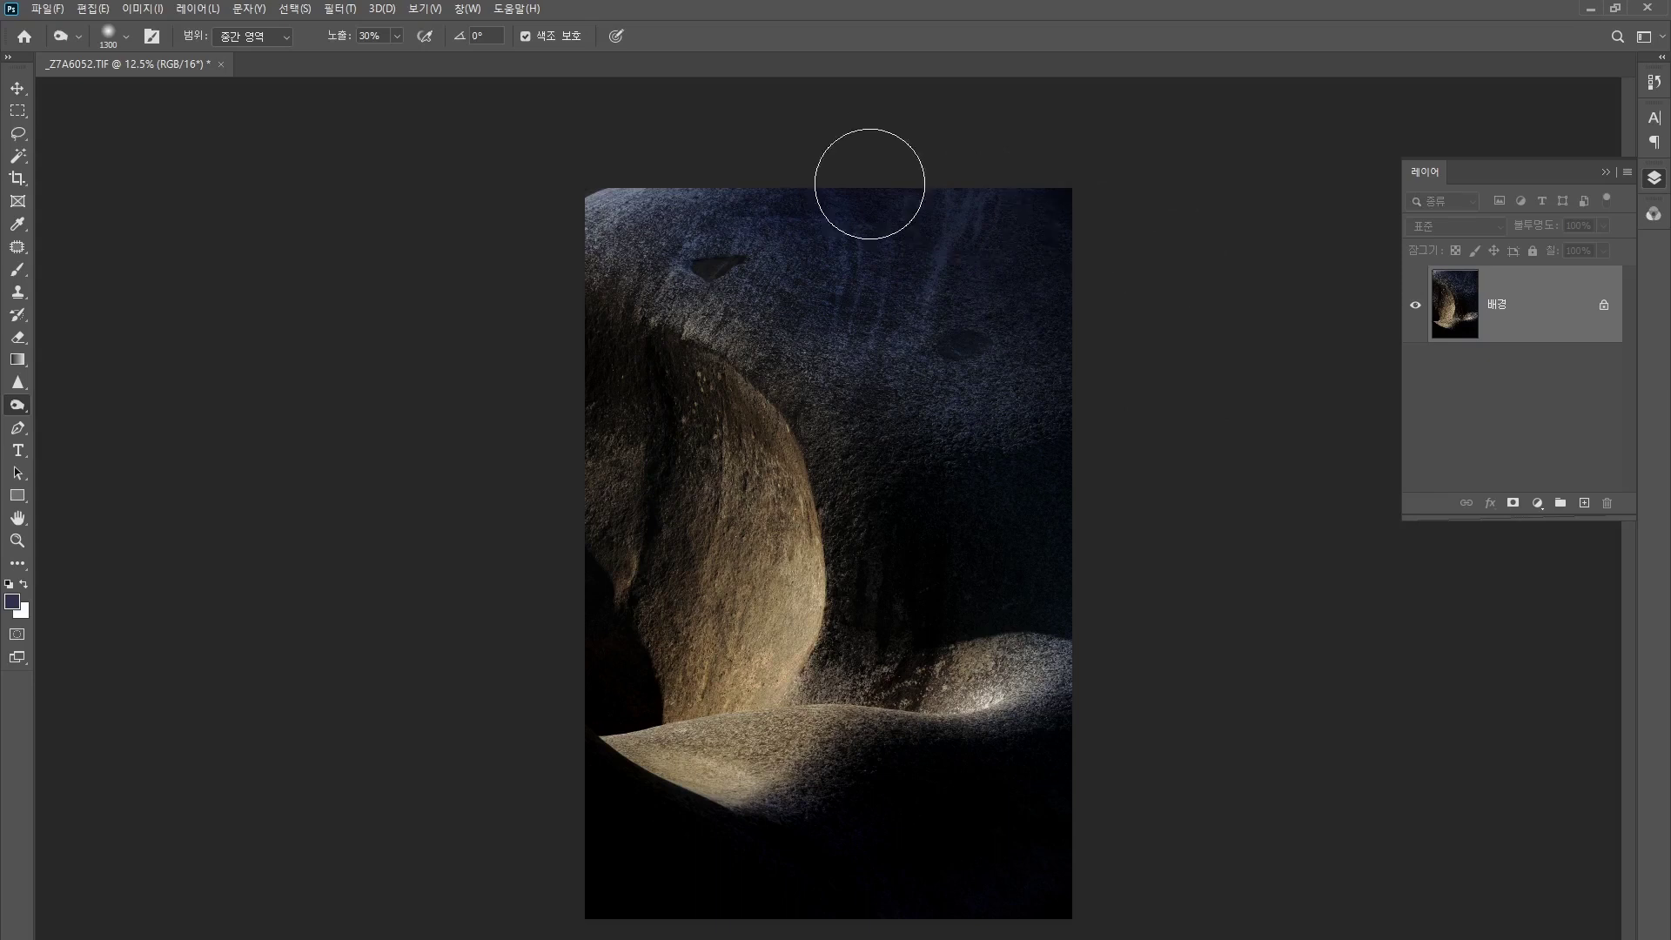
Step: Compare the original _Z7A6052.TIF snapshot with the latest burned state in the history, ending on the latest state
left_click(1655, 81)
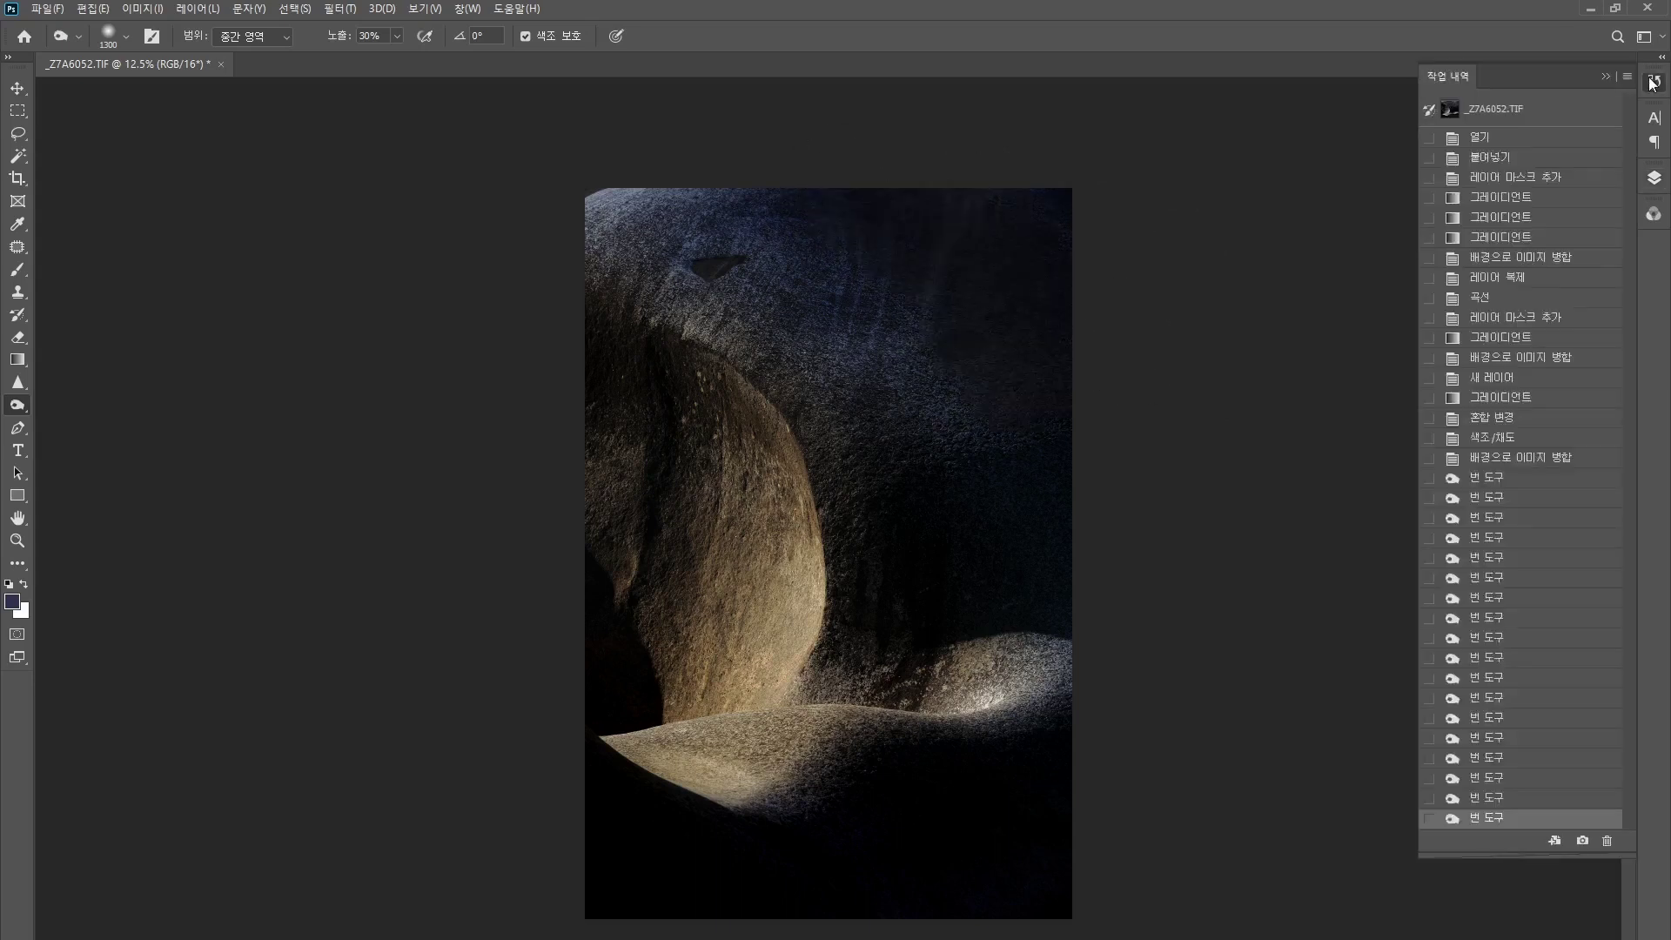
left_click(1477, 110)
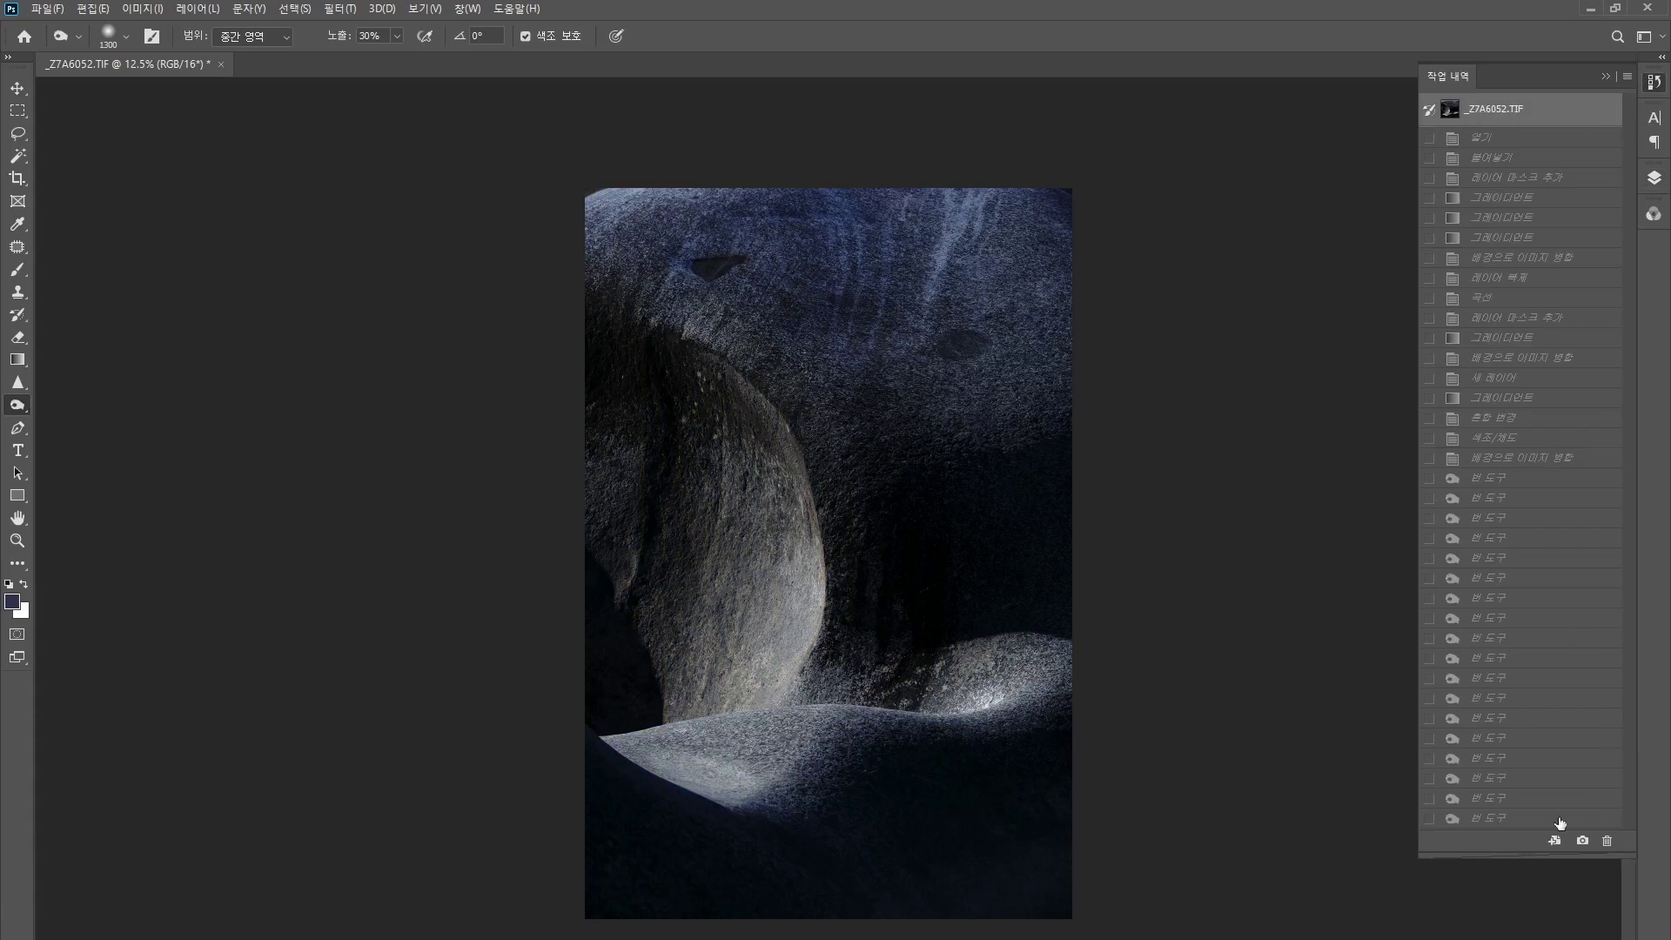
left_click(1528, 821)
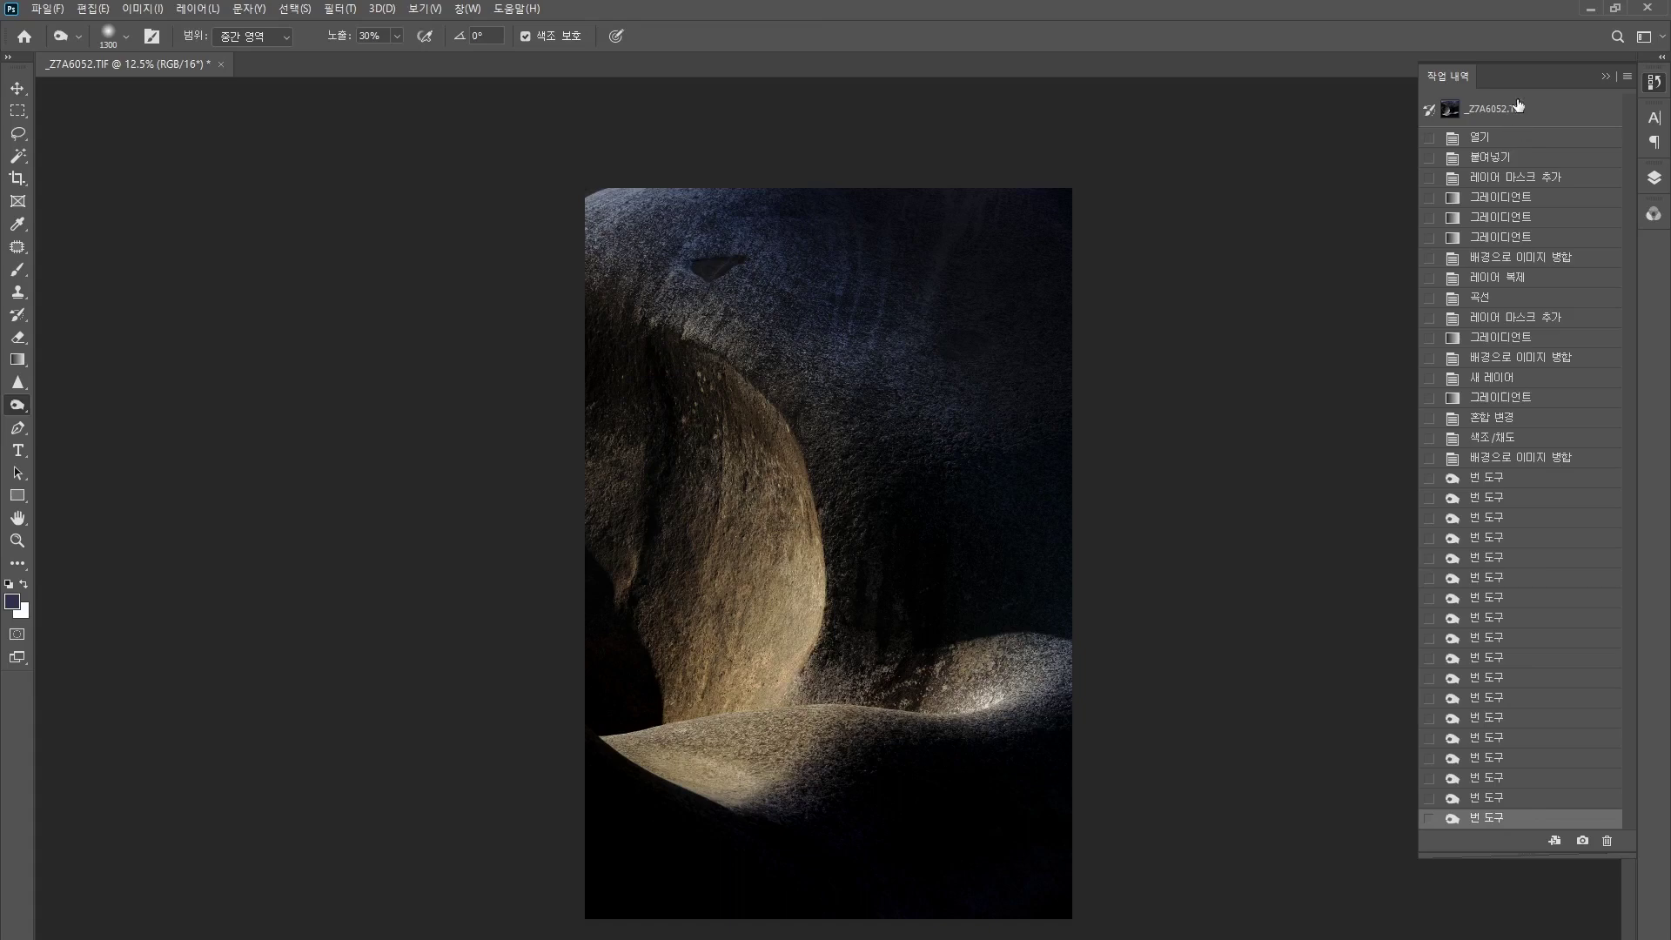
left_click(1519, 109)
left_click(1522, 822)
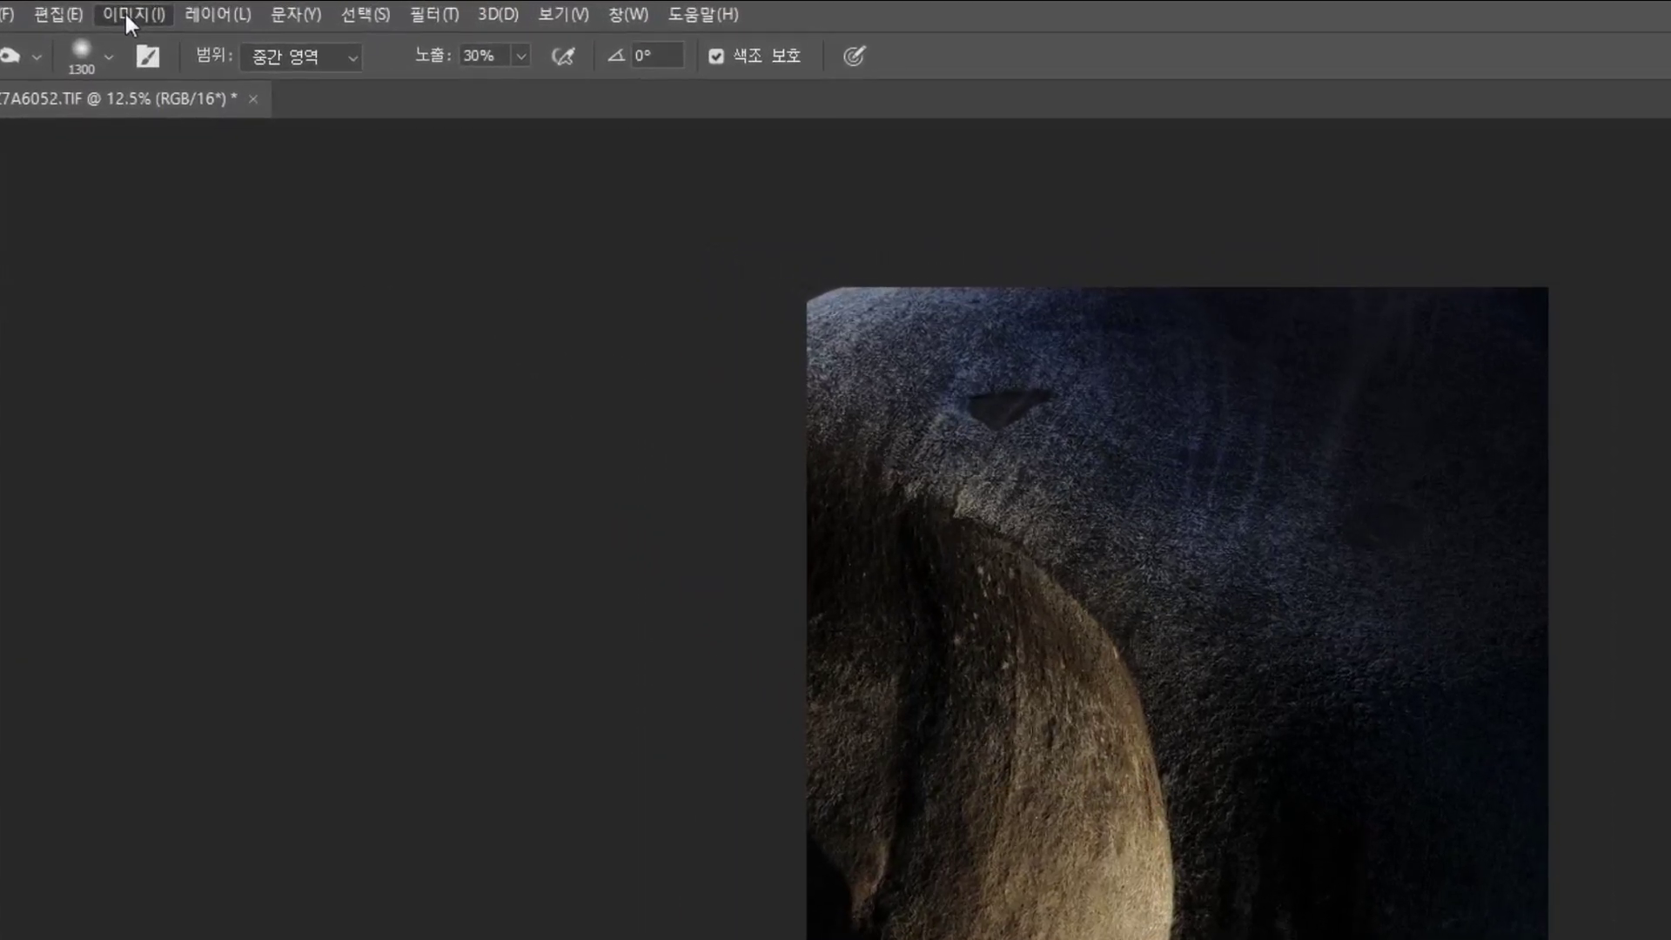
Step: Brighten the whole photo with a Curves adjustment, raising the RGB midtones from input 108 to output 168
left_click(139, 11)
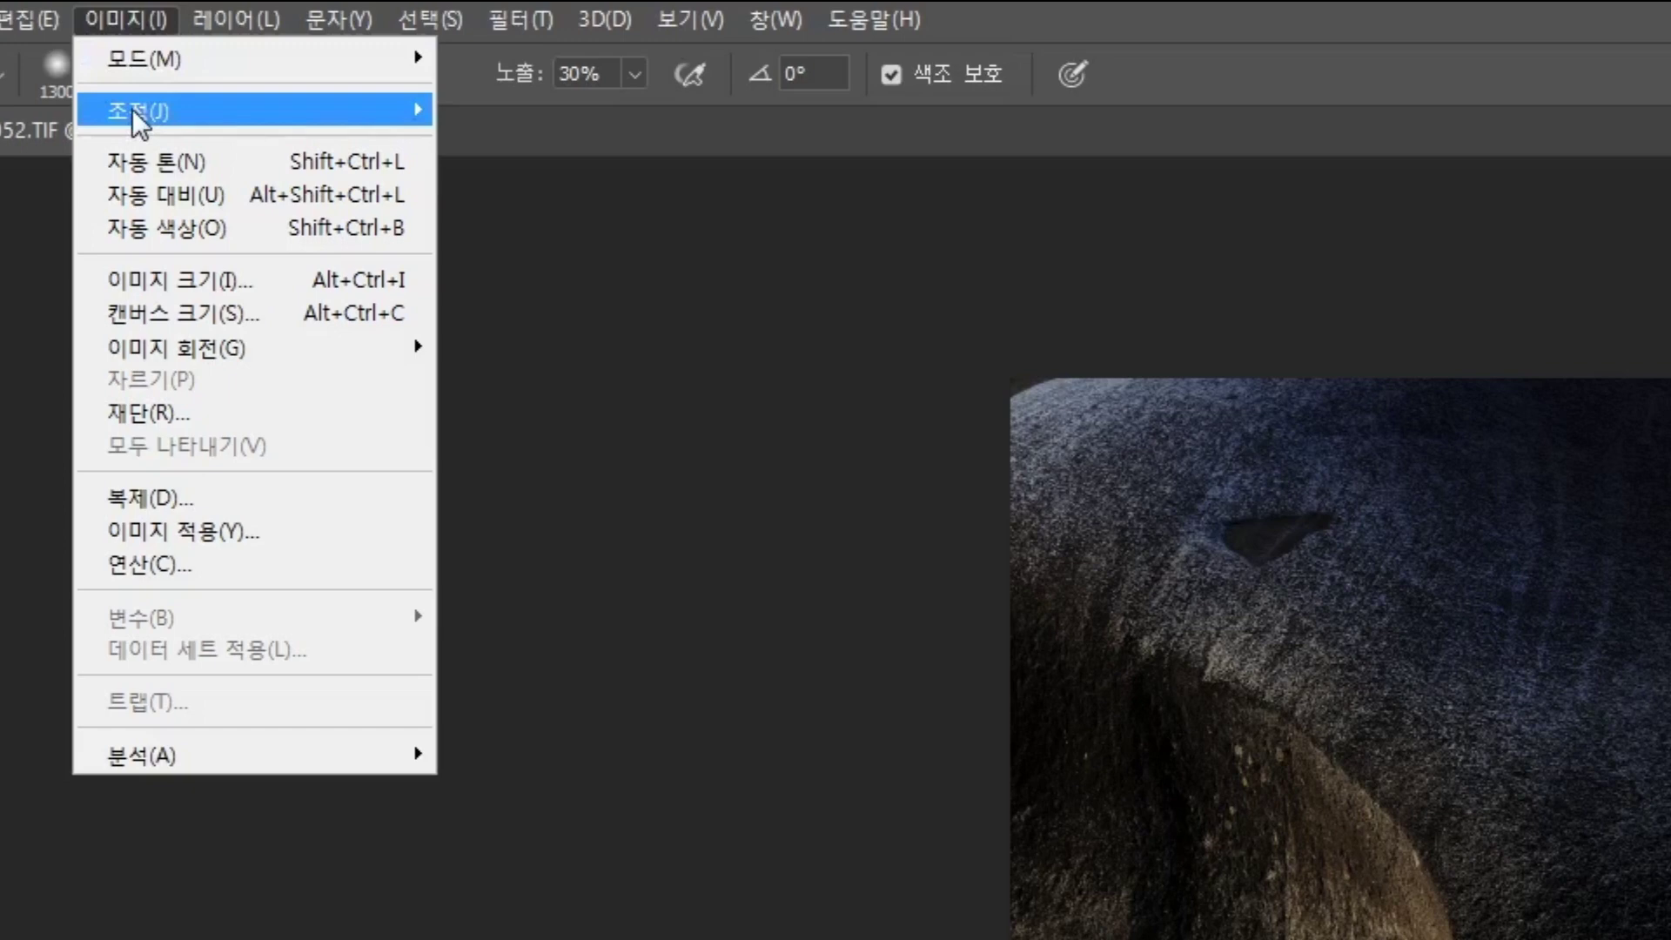
mouse_move(132, 108)
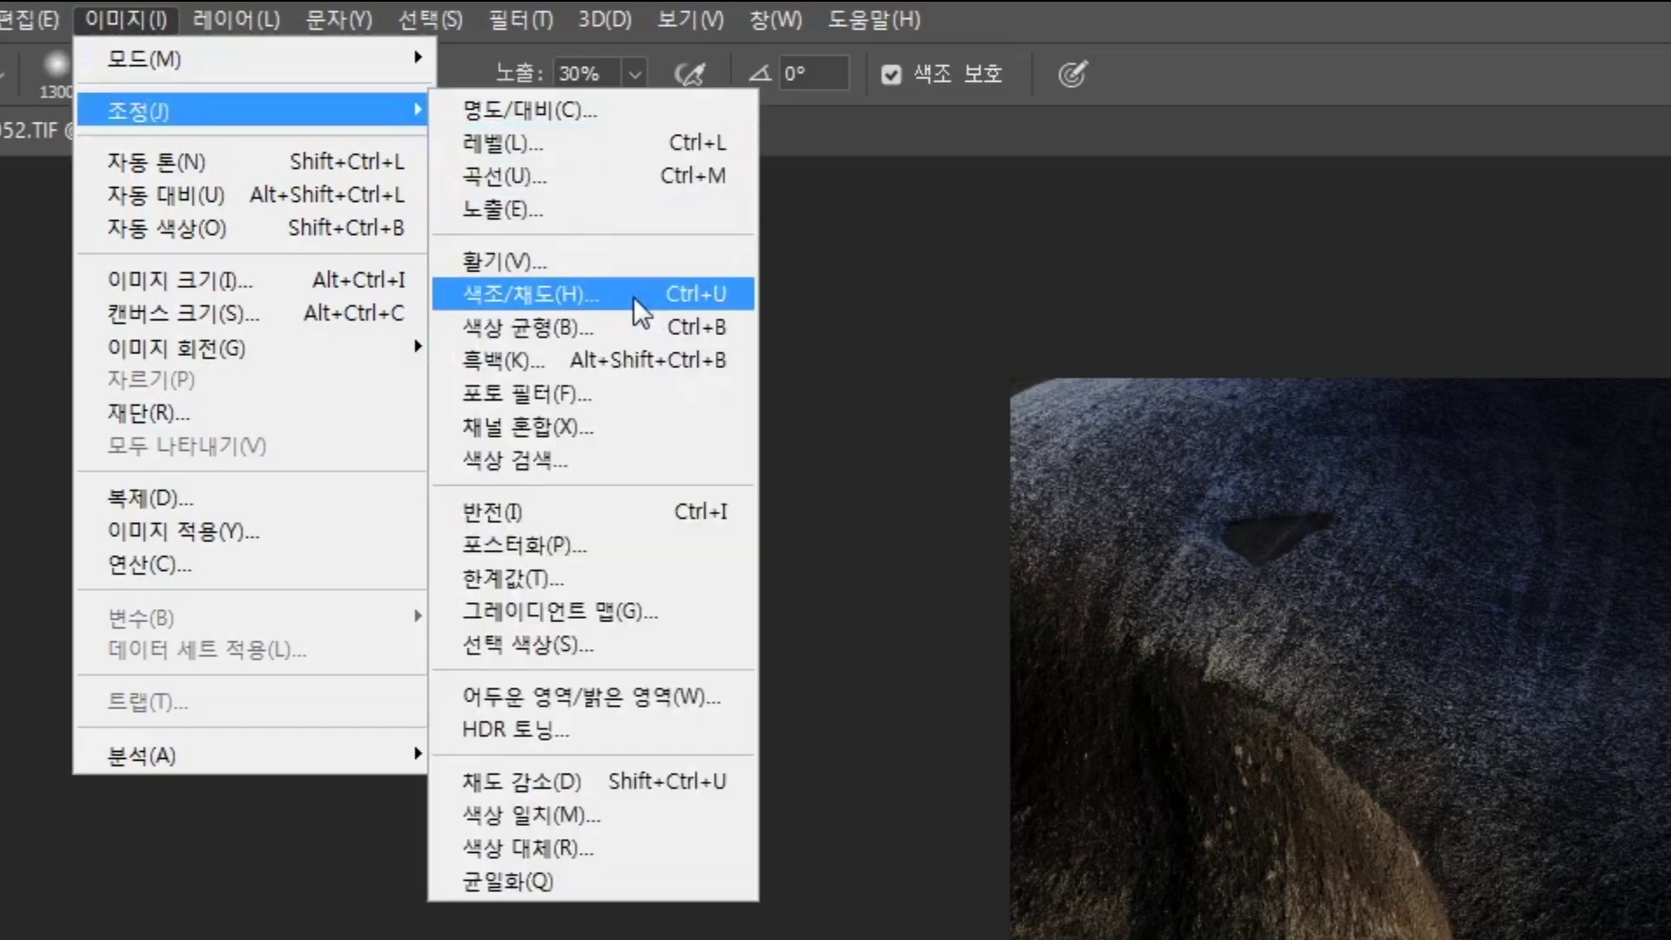
left_click(642, 182)
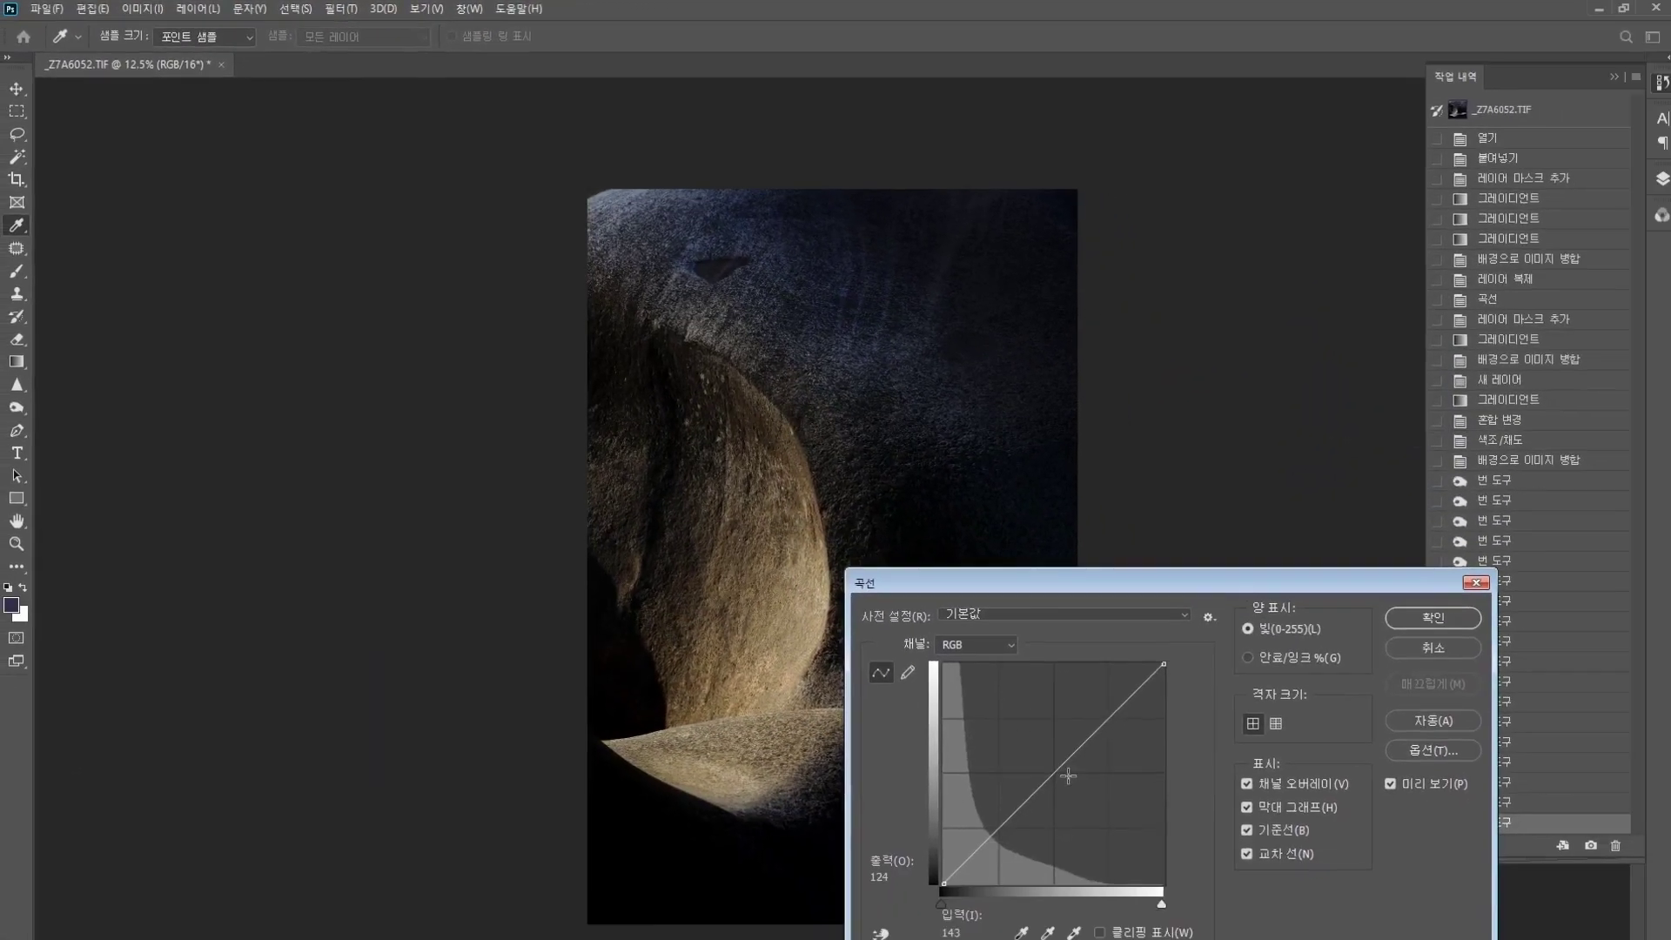
left_click_drag(1055, 769, 1031, 733)
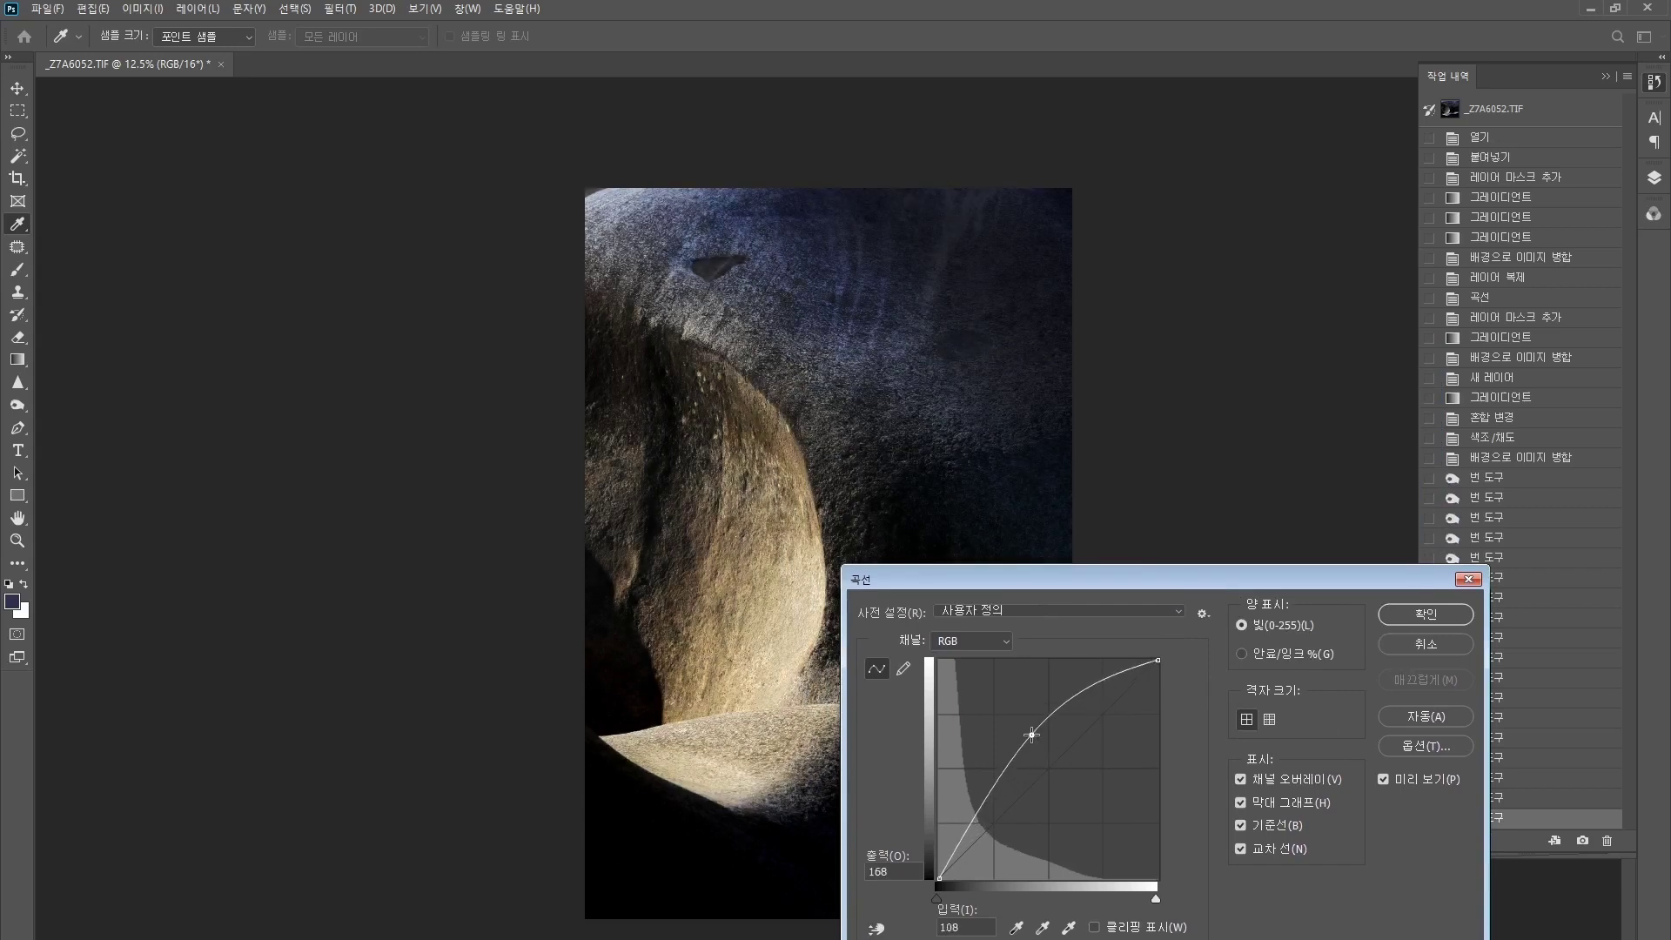
left_click(1405, 619)
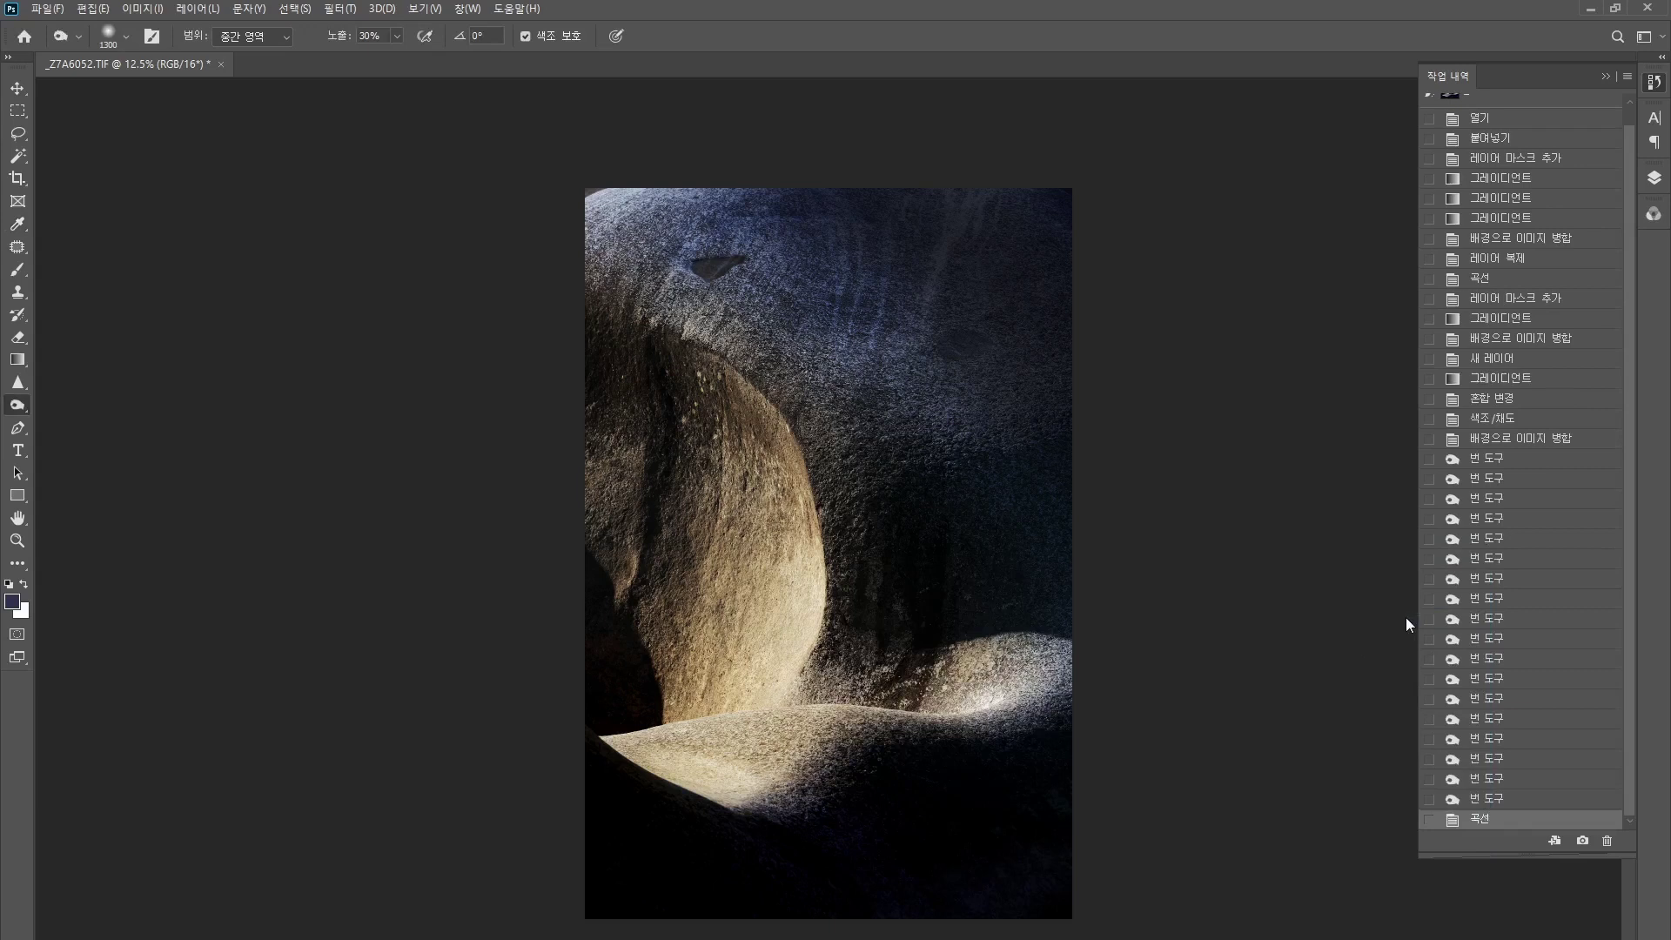